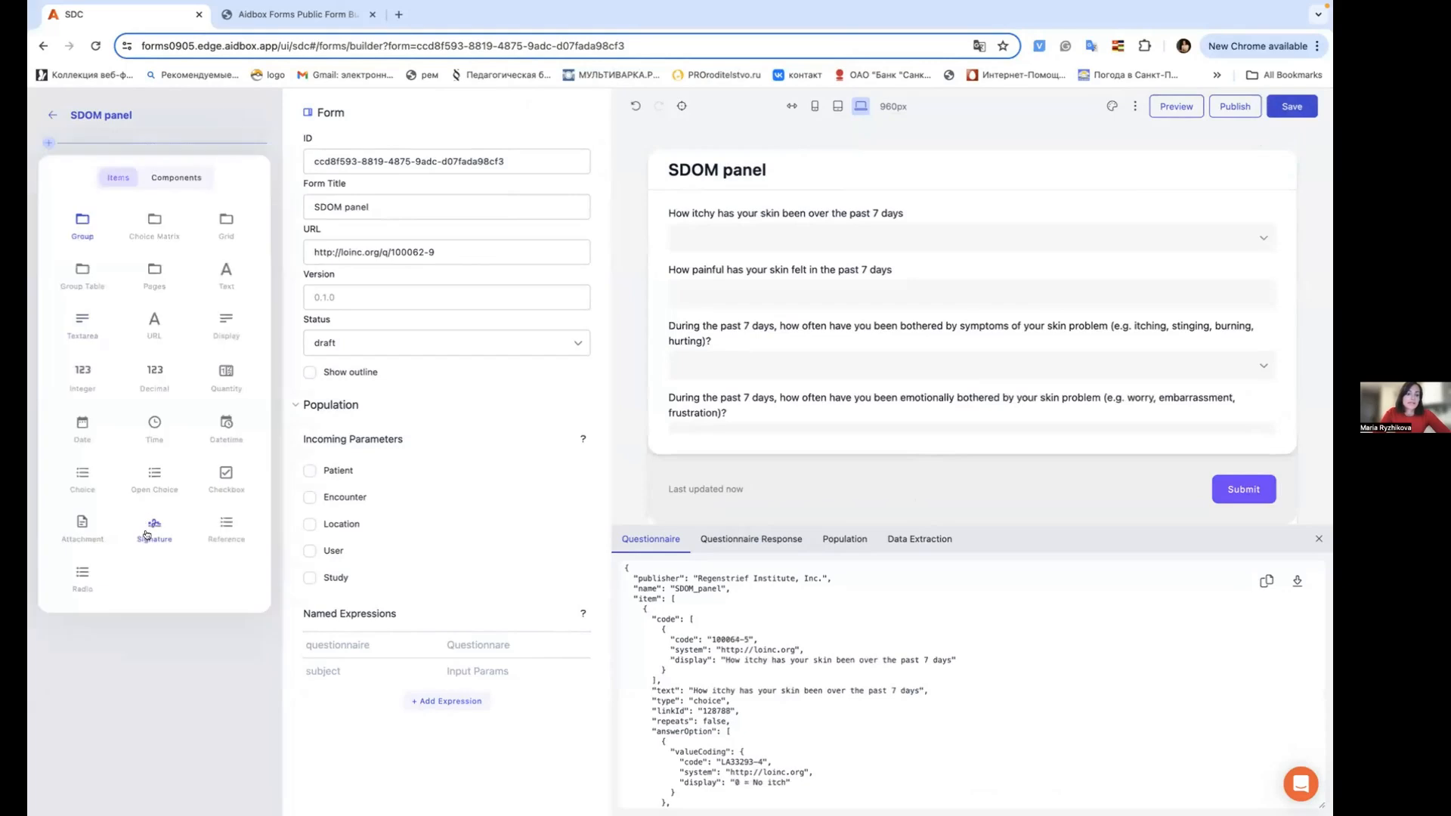
# Step: Leave the SDOM panel form without saving its changes and create a new form template in the UI Builder
pyautogui.scroll(-5, 825, 419)
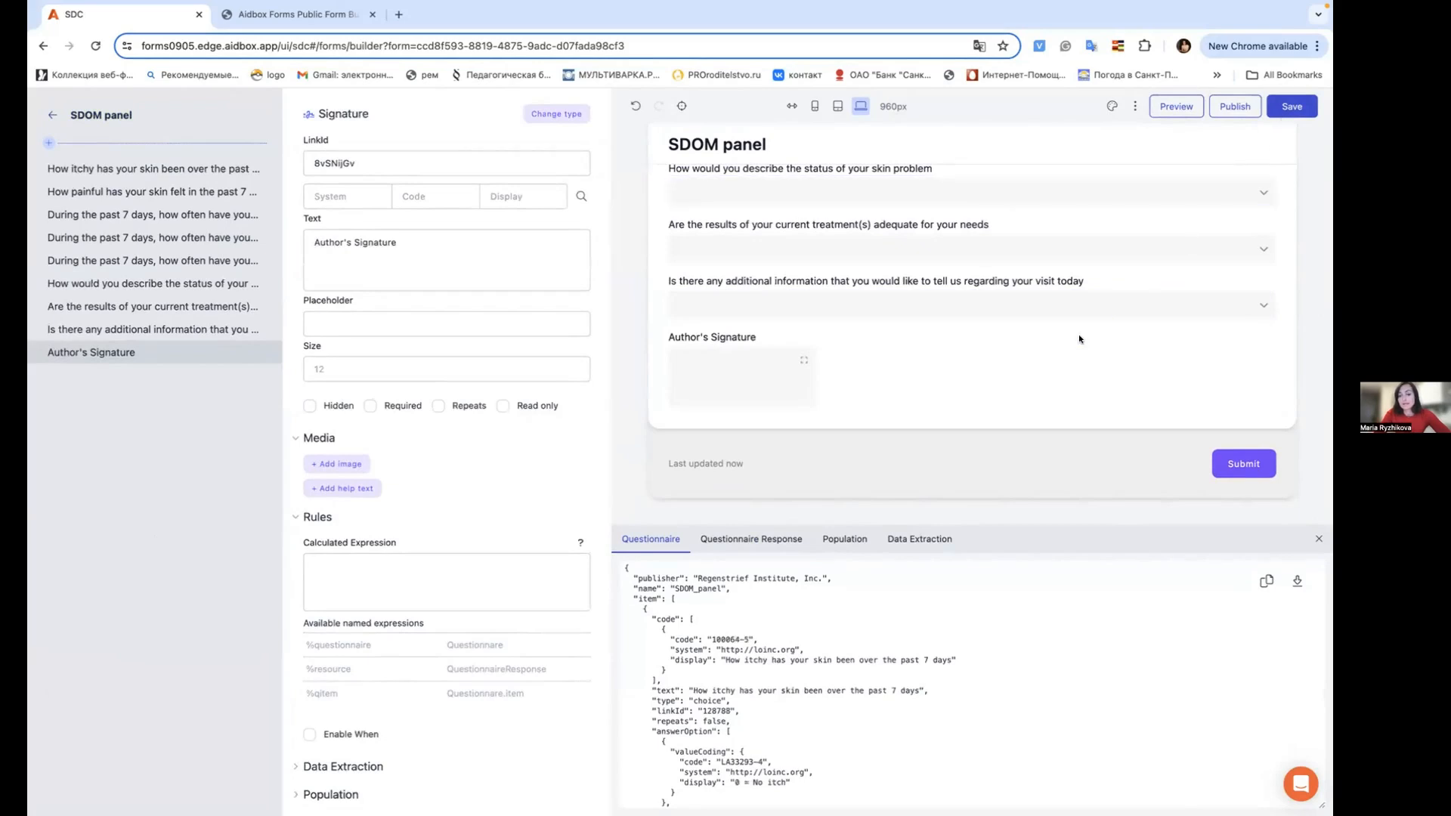
pyautogui.scroll(2, 1078, 334)
pyautogui.click(51, 114)
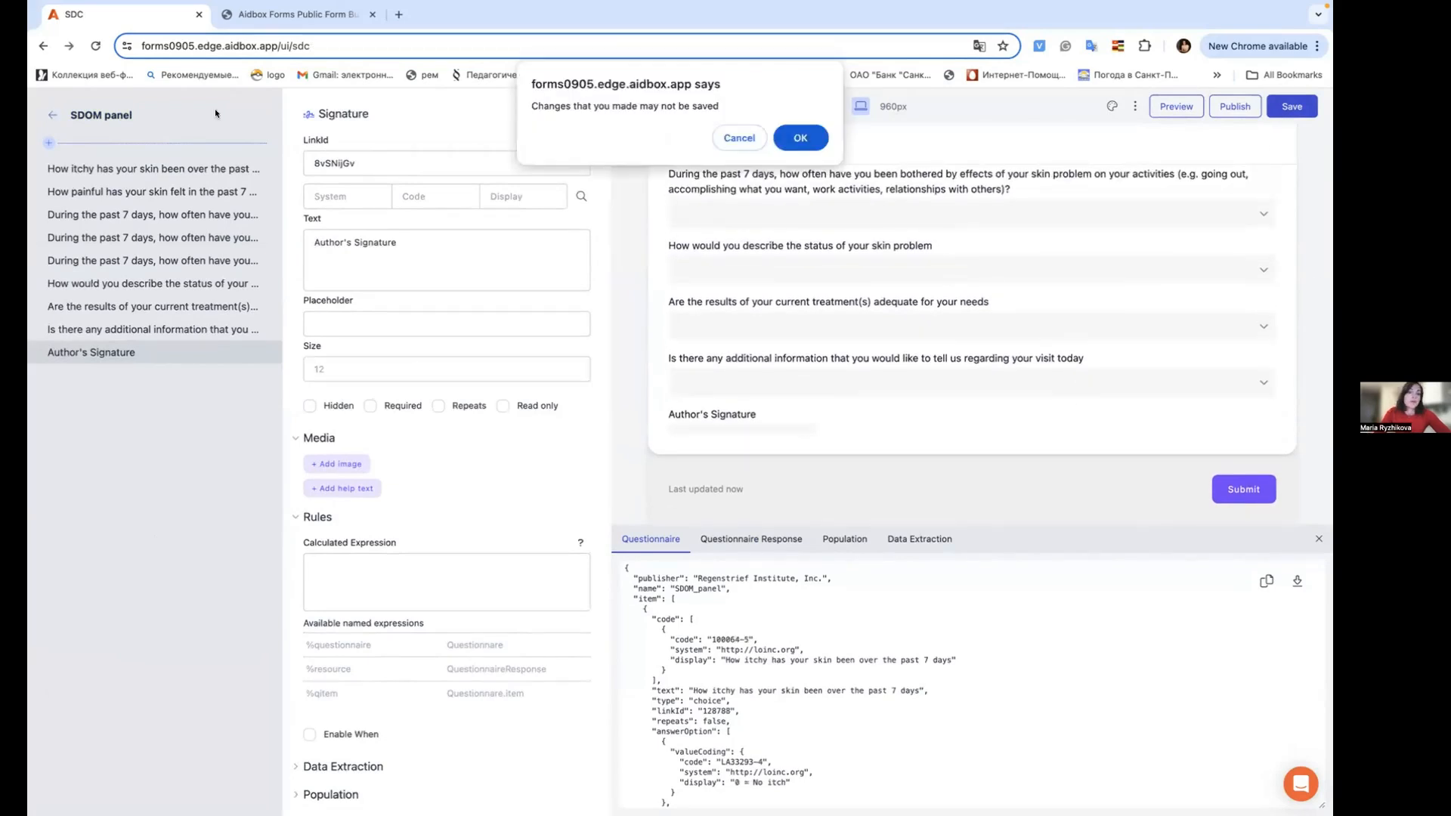
pyautogui.click(792, 136)
pyautogui.click(1042, 143)
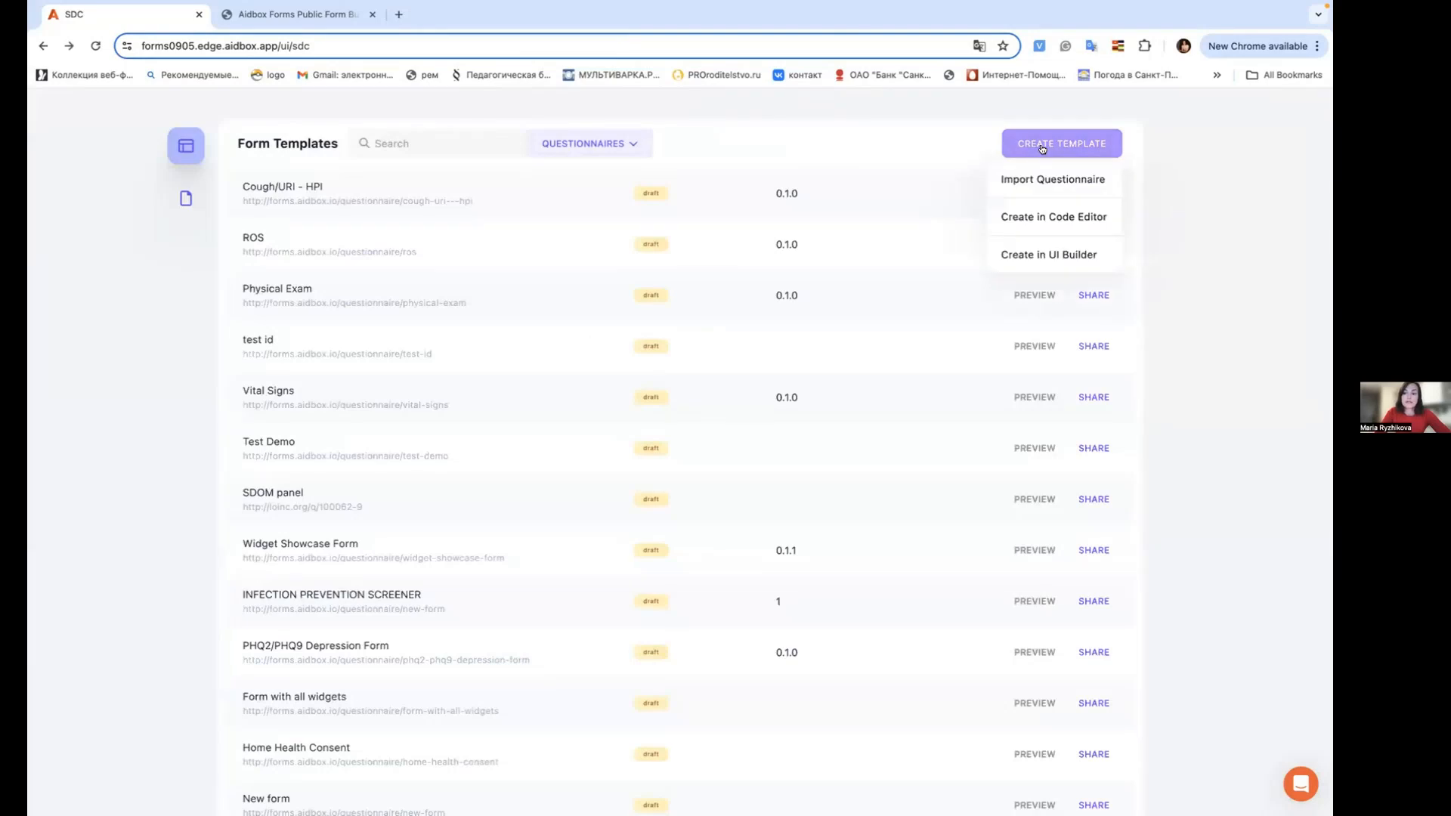
pyautogui.click(1025, 250)
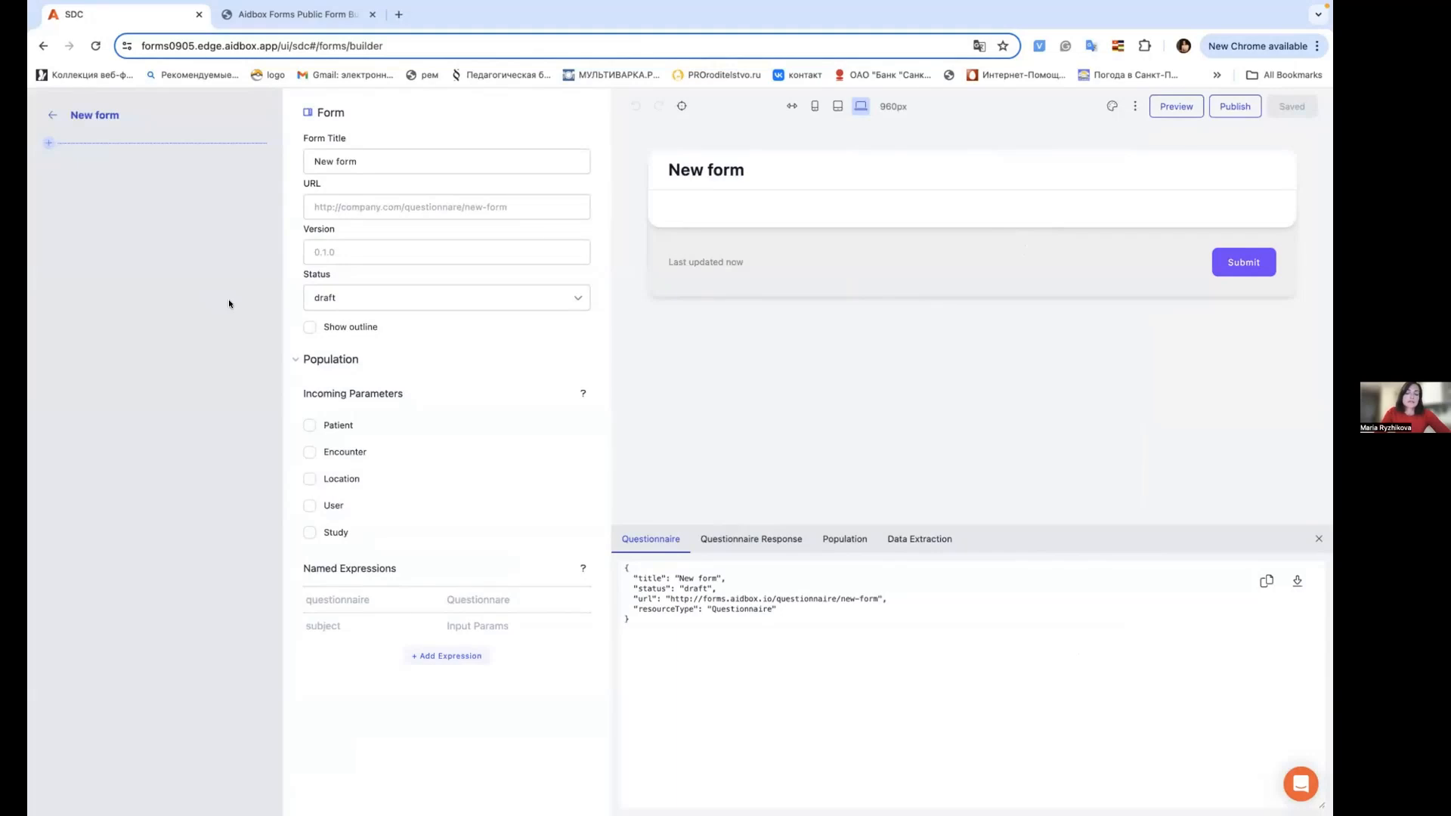
# Step: Add a text question and a signature question to the new form
pyautogui.click(48, 143)
pyautogui.click(221, 261)
pyautogui.click(48, 142)
pyautogui.click(152, 529)
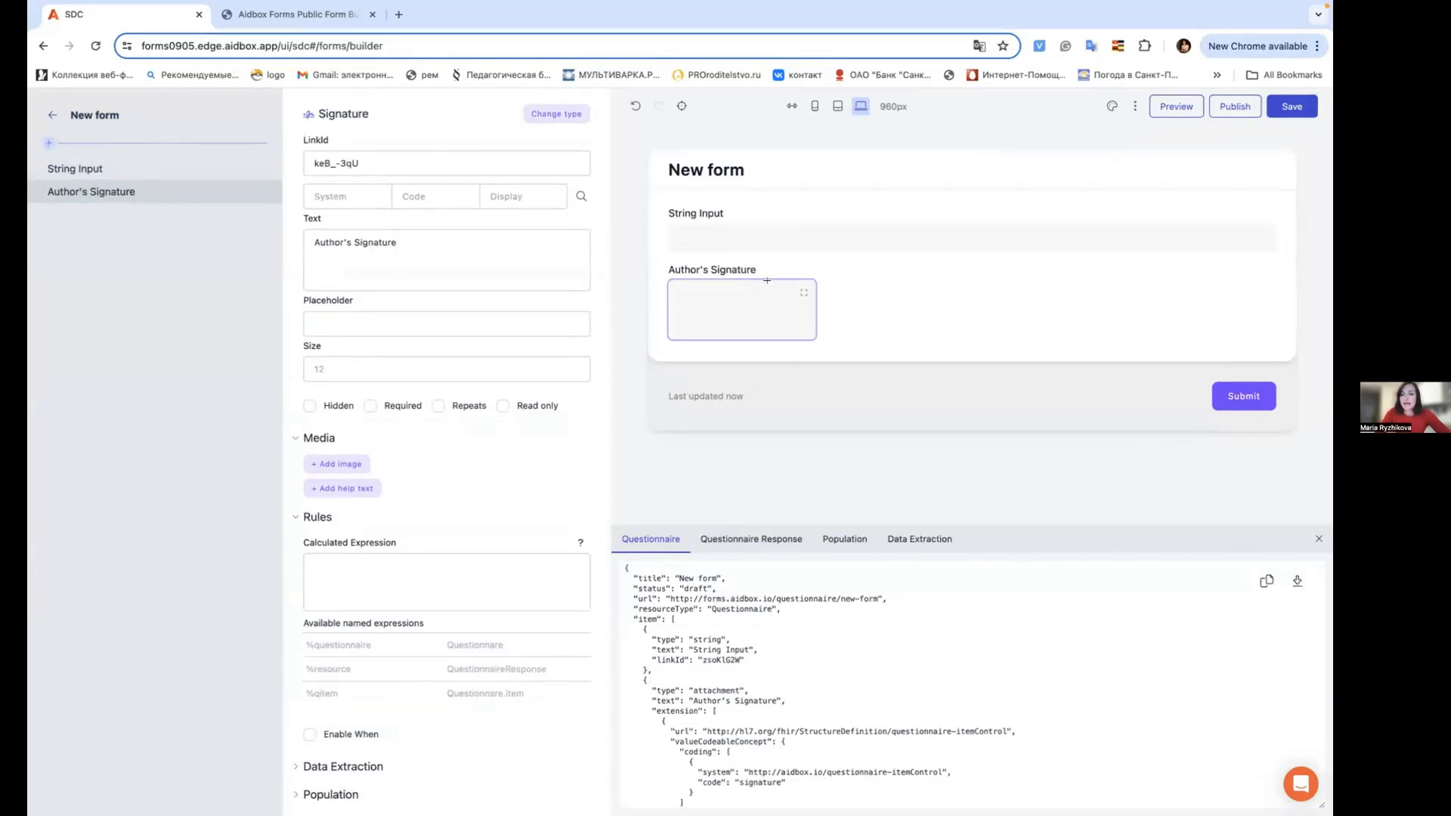
# Step: Fill the String Input field with "fgfjfkj" and draw a short signature in the Author's Signature field
pyautogui.click(744, 241)
pyautogui.write('алва')
pyautogui.press('BackSpace')
pyautogui.press('BackSpace')
pyautogui.press('BackSpace')
pyautogui.press('BackSpace')
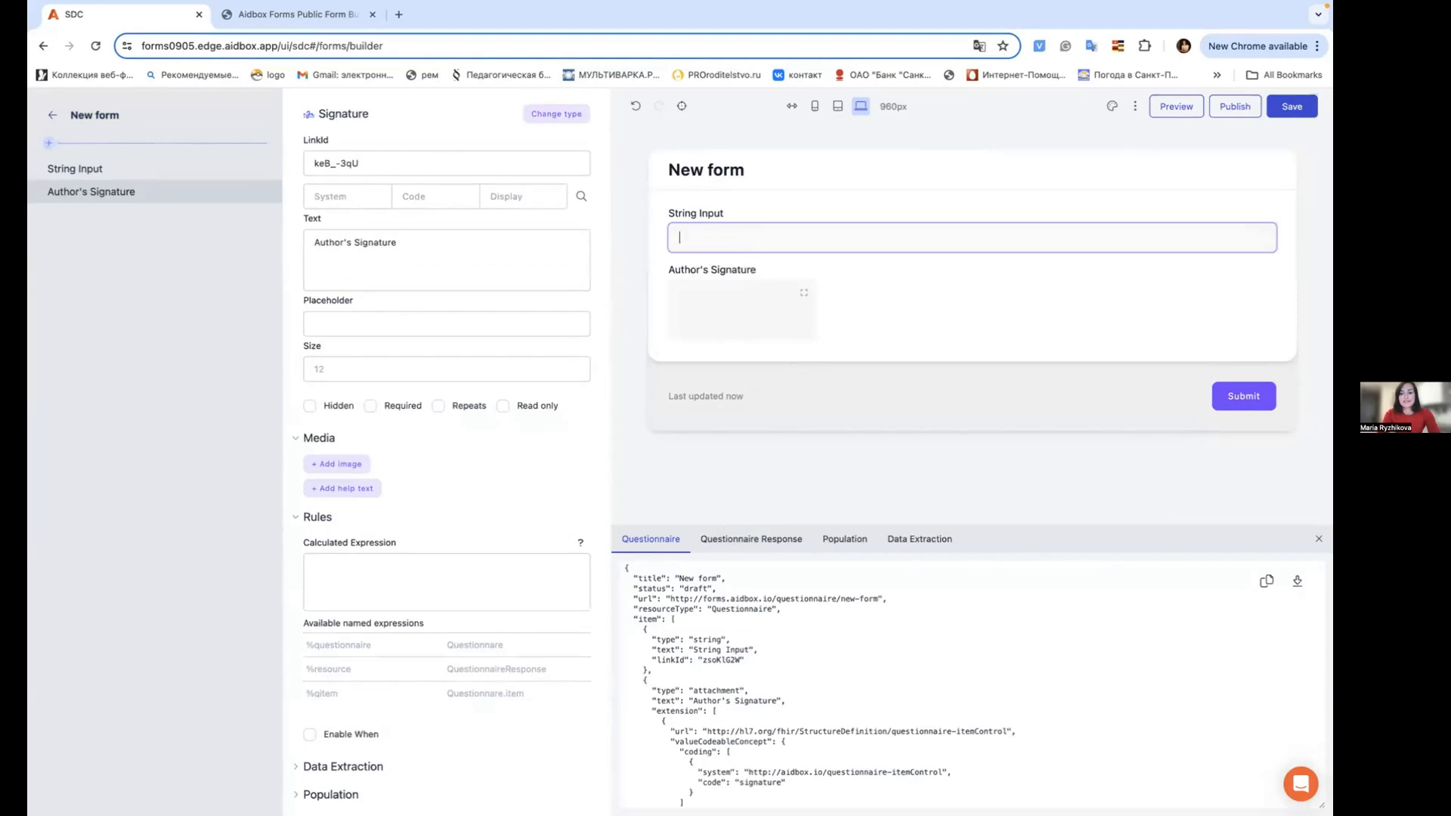
pyautogui.write('fgfjfkj')
pyautogui.moveTo(689, 325); pyautogui.dragTo(752, 321)
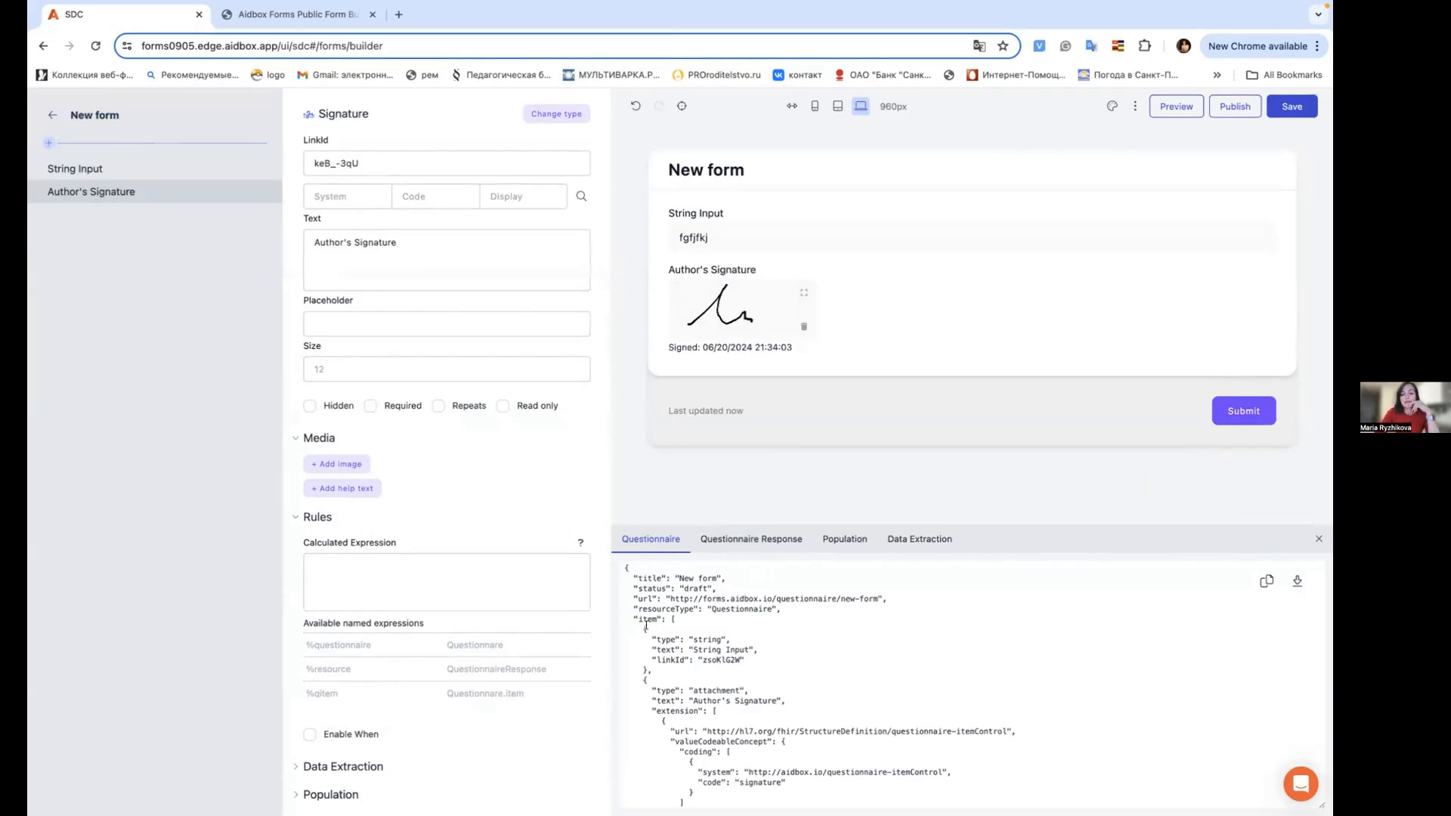
# Step: Examine the form's Questionnaire definition, its population data and its data extraction view
pyautogui.scroll(-2, 647, 652)
pyautogui.scroll(2, 762, 580)
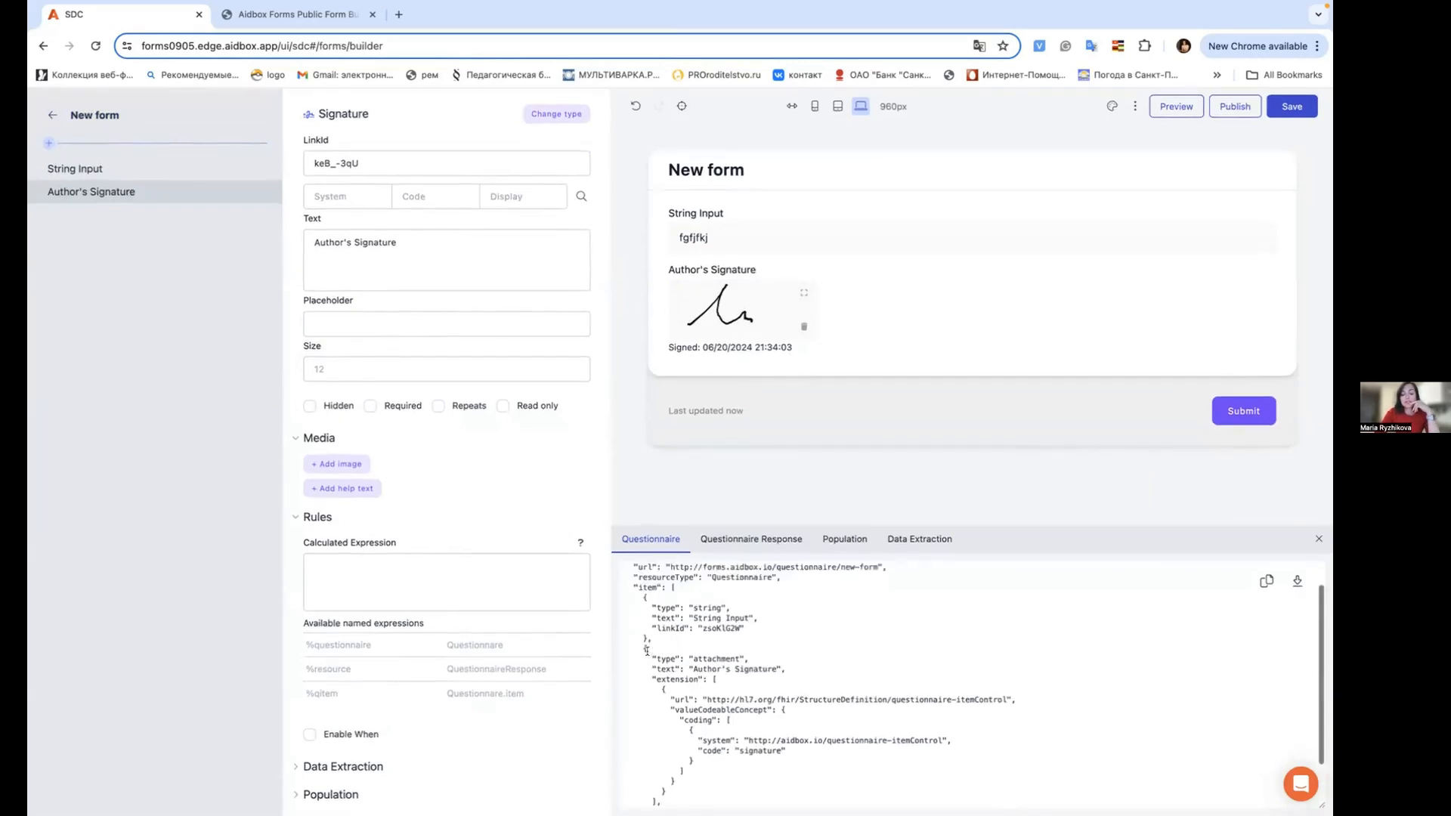
pyautogui.click(844, 539)
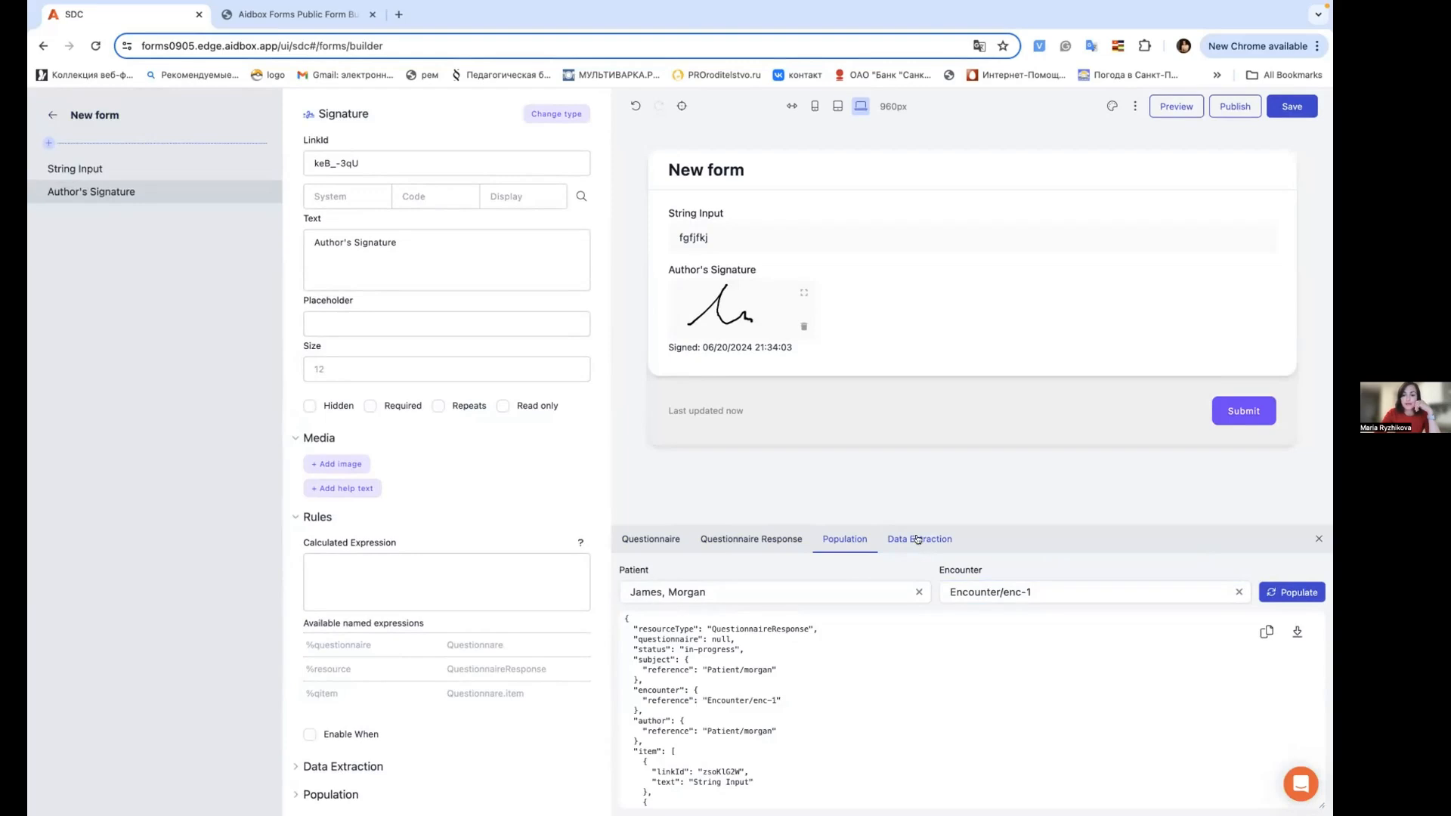
pyautogui.click(918, 540)
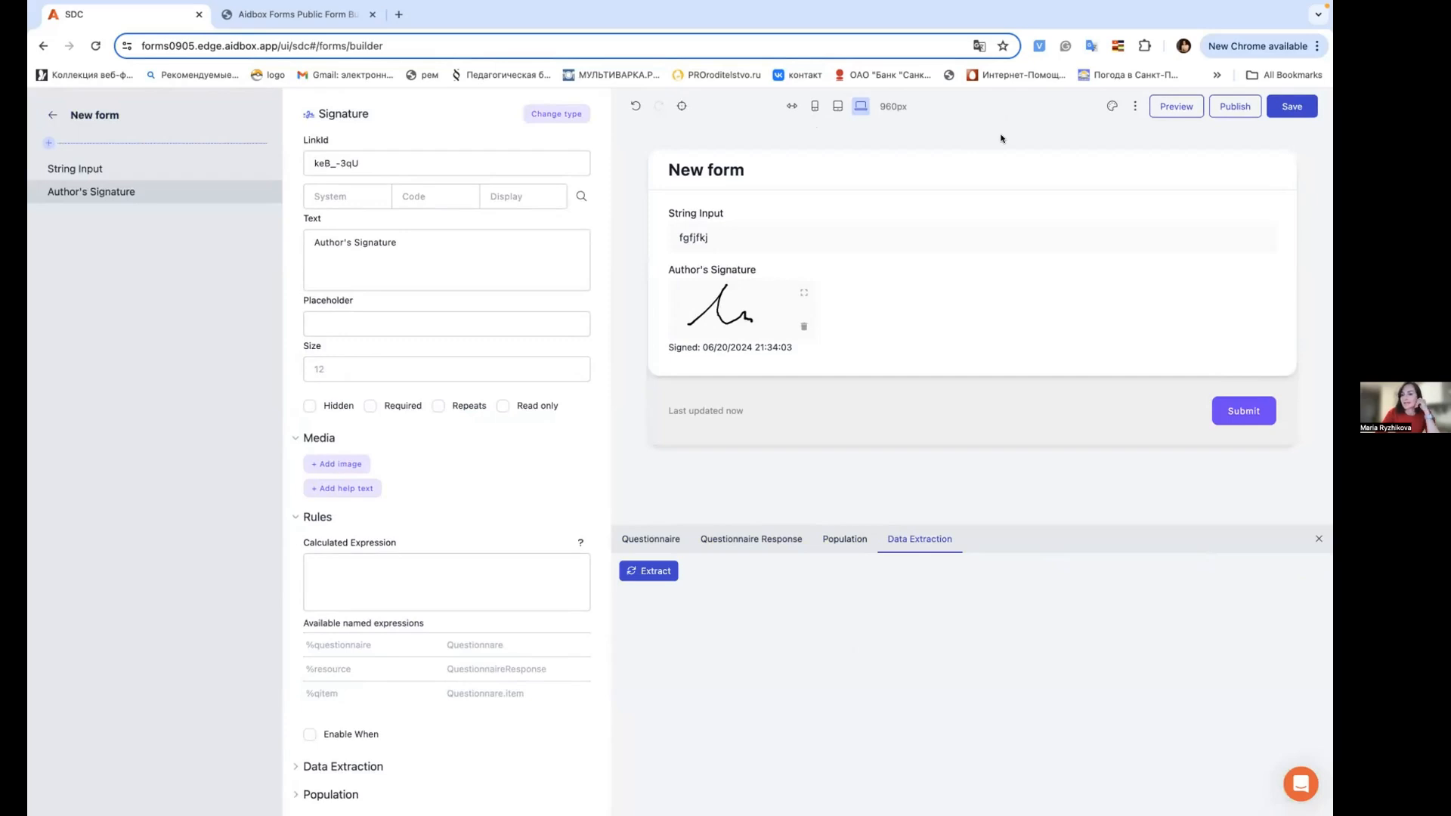
# Step: Preview the form and apply the theme with the Health Samurai and Aidbox logos
pyautogui.click(1131, 108)
pyautogui.click(959, 110)
pyautogui.click(1194, 106)
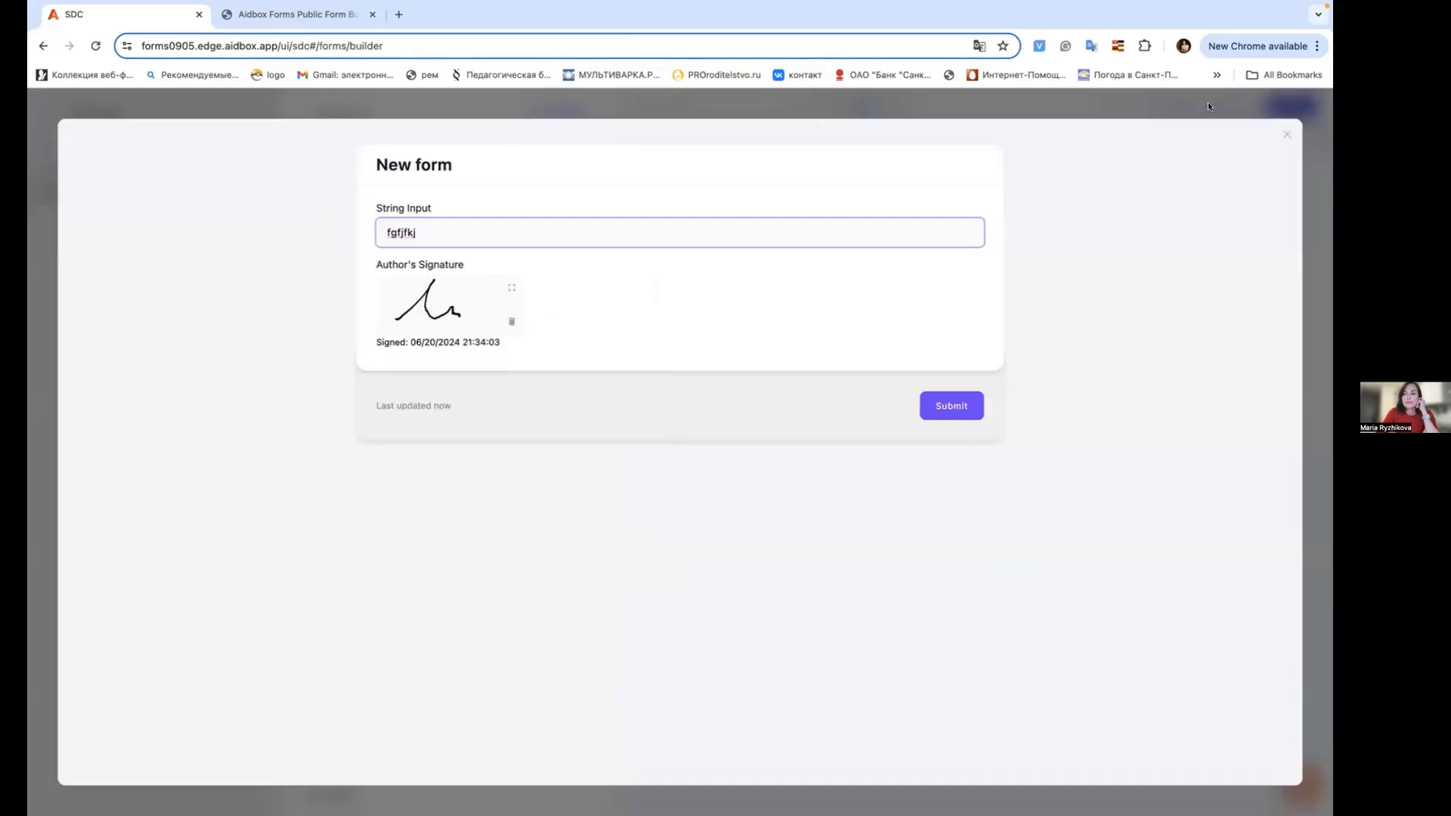
pyautogui.click(1284, 133)
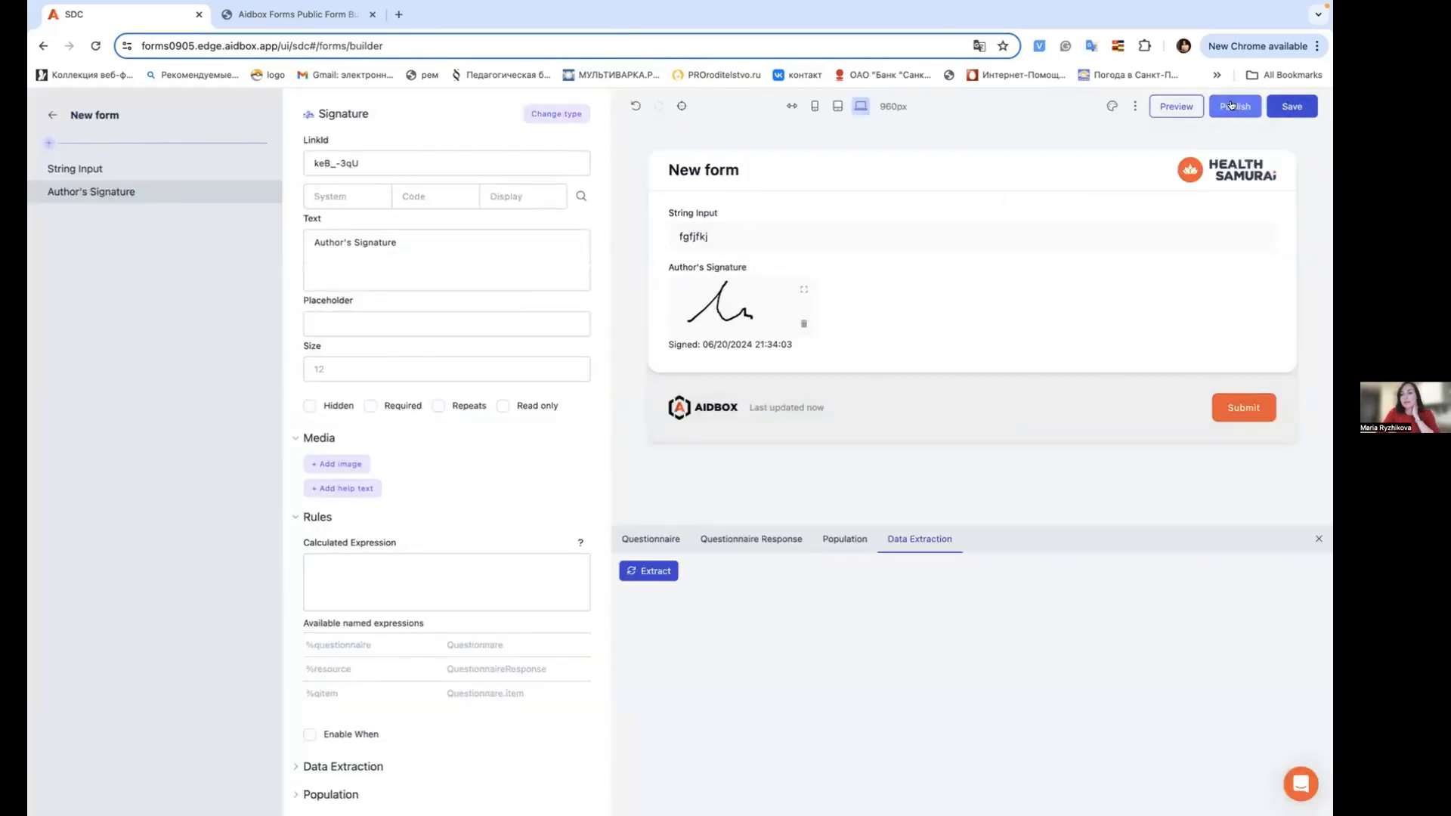
# Step: Check the form layout at the phone, 768 px tablet and 960 px desktop widths
pyautogui.click(1133, 110)
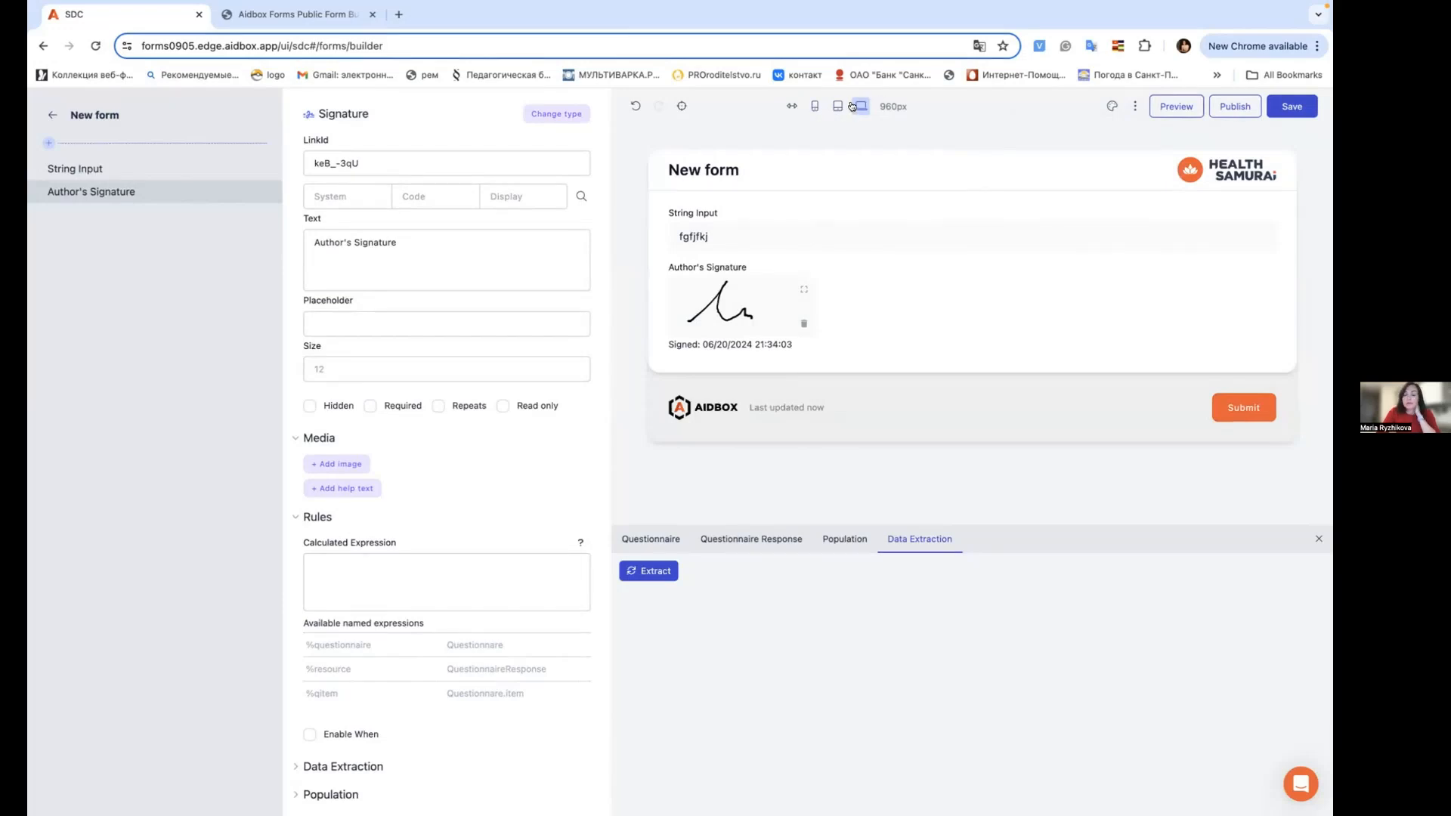
pyautogui.click(815, 106)
pyautogui.click(837, 106)
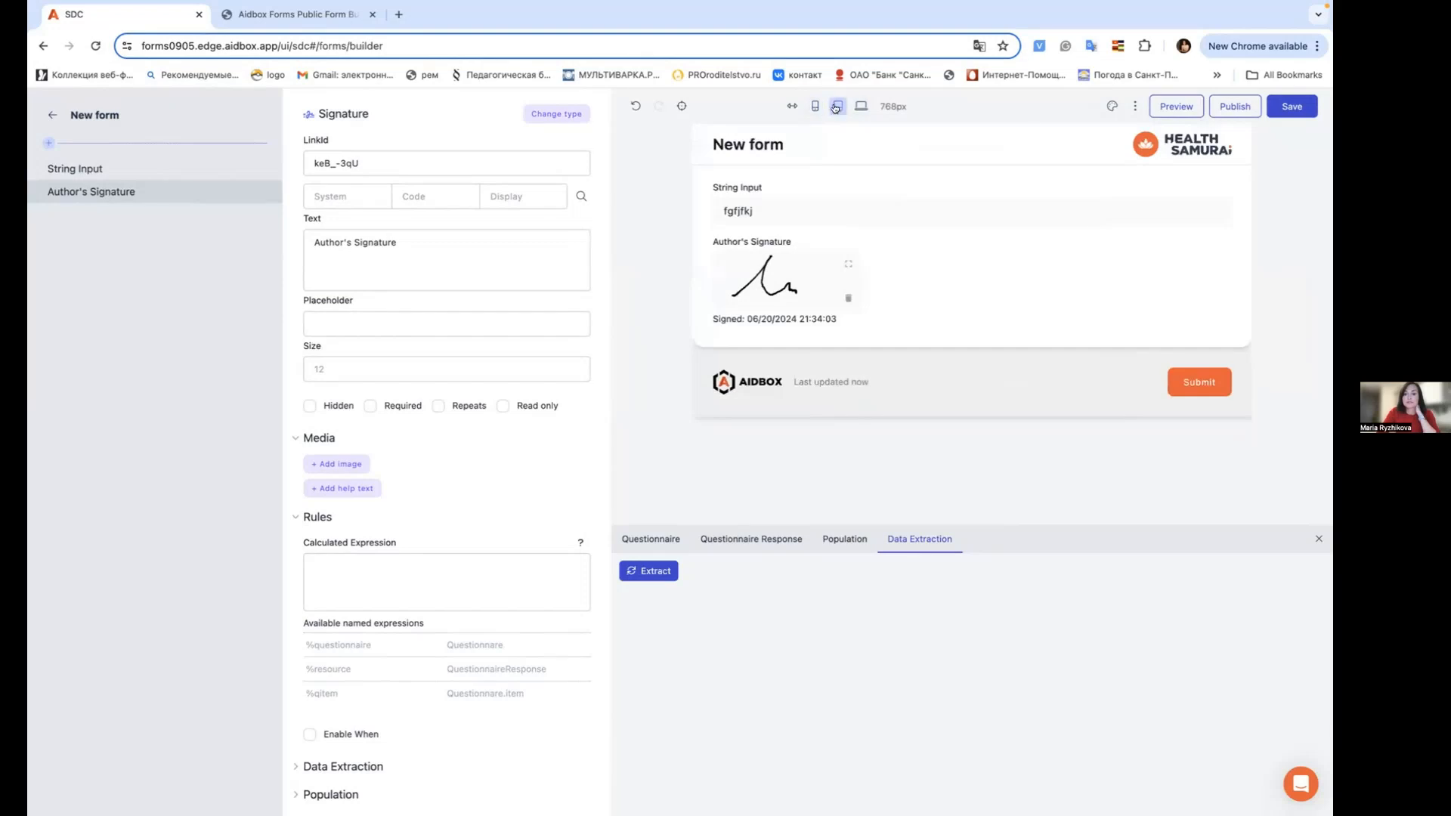
pyautogui.click(861, 105)
# Step: Delete the String Input and Author's Signature questions from the form
pyautogui.click(253, 191)
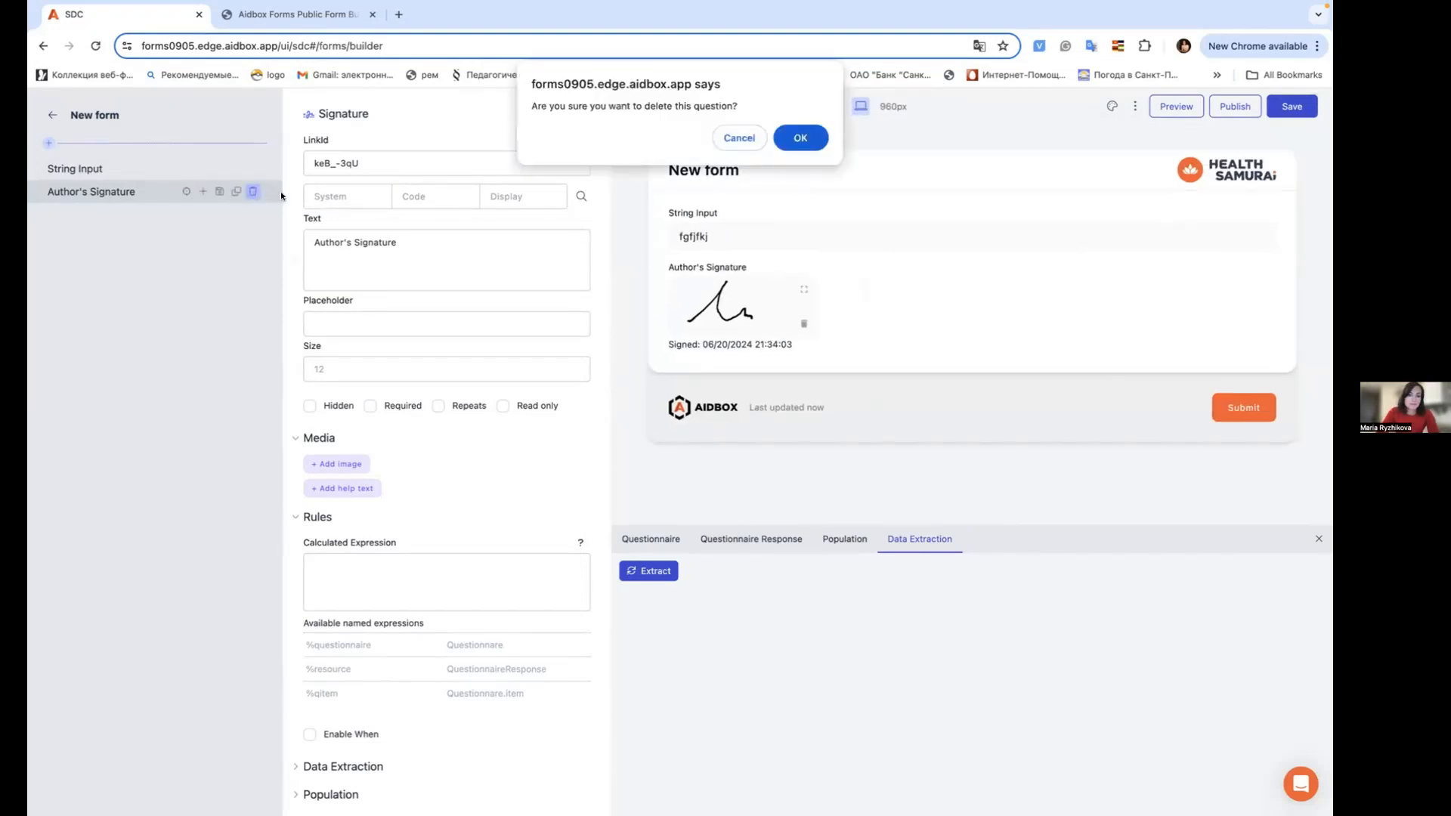
pyautogui.press('Return')
# Step: Set the form title to "Widged Showcase Form", the version to 0.1.2 and the status to draft
pyautogui.moveTo(372, 161); pyautogui.dragTo(293, 161)
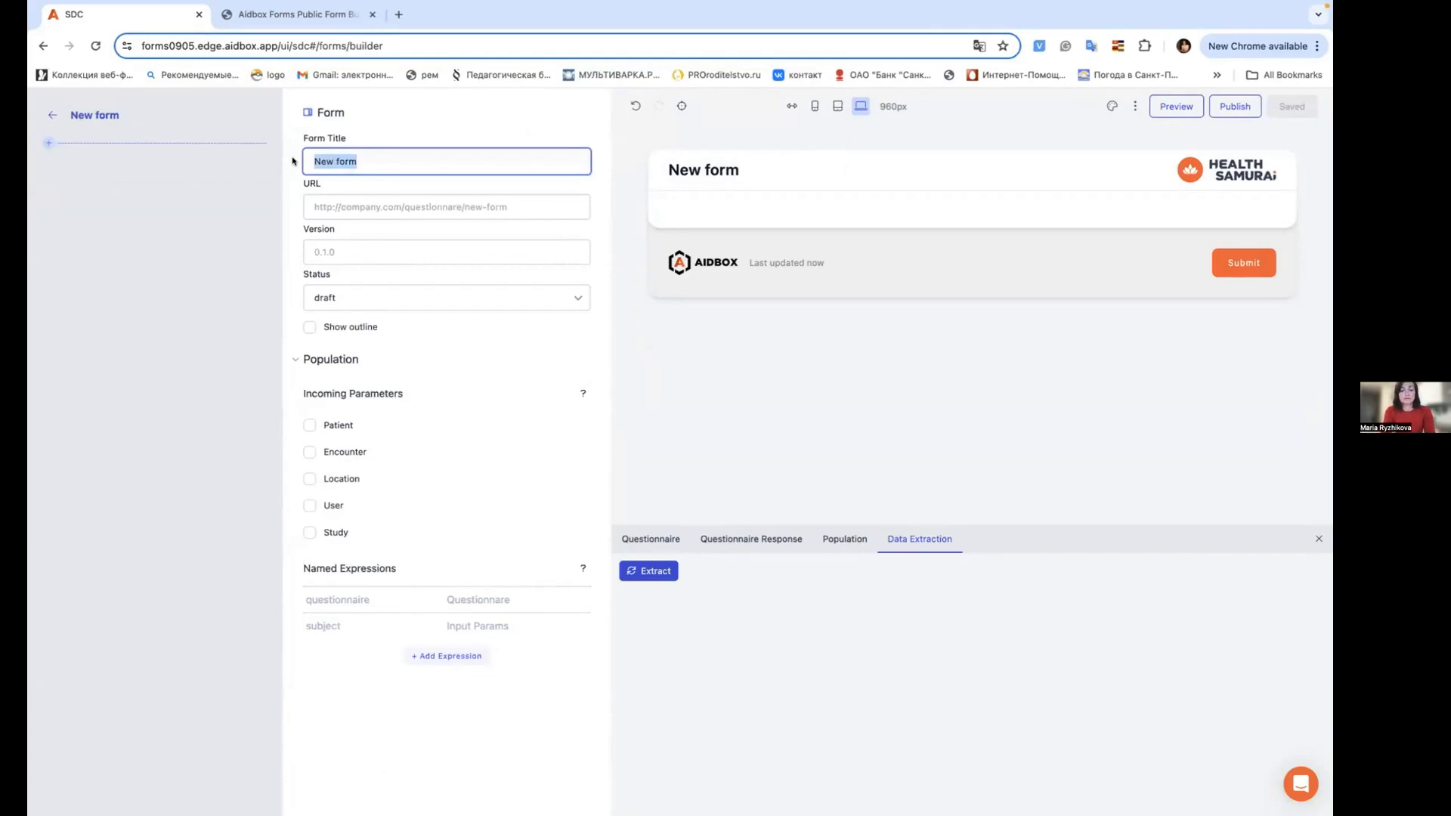
pyautogui.write('Widged Showcase Form')
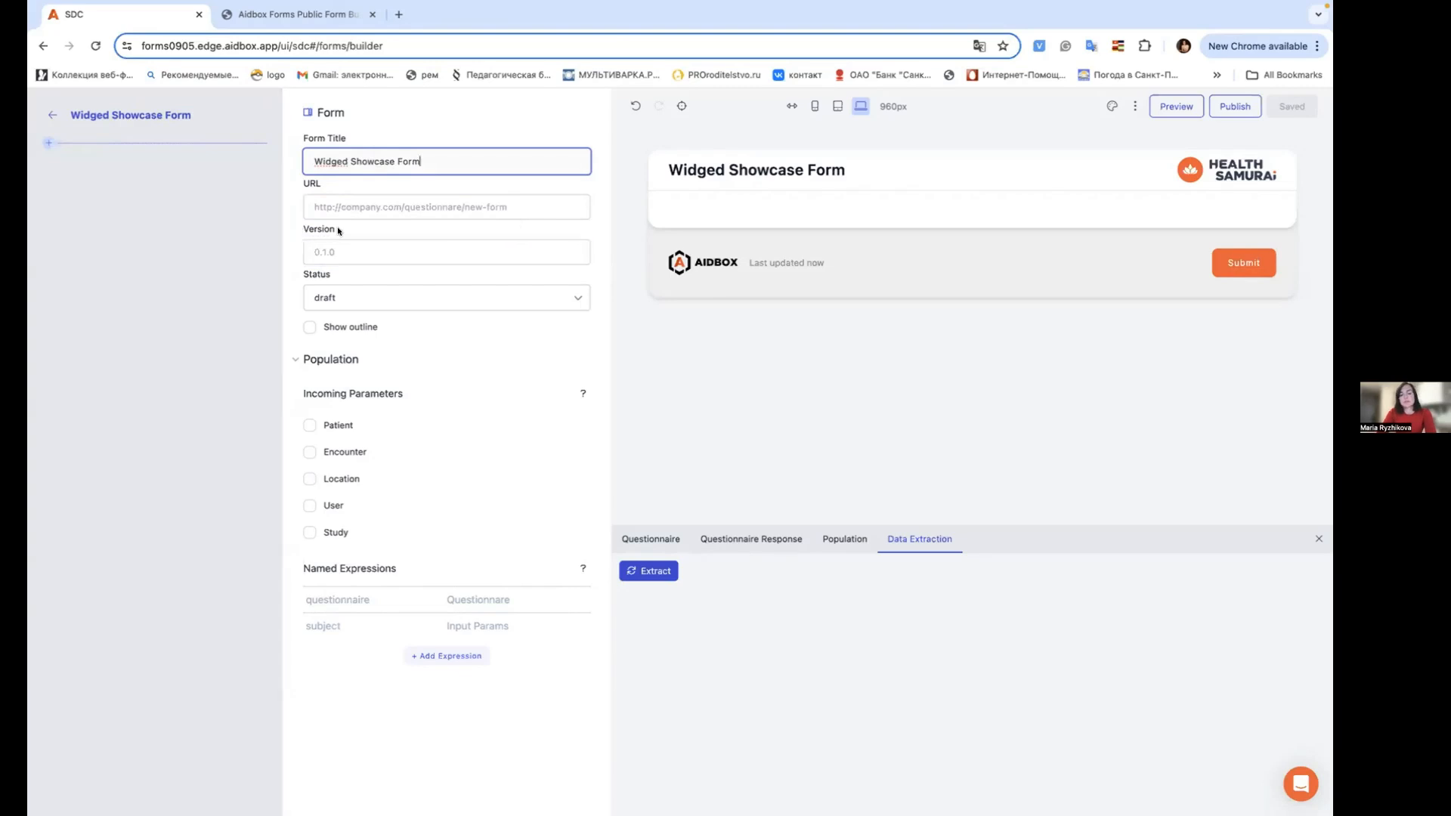
pyautogui.click(337, 260)
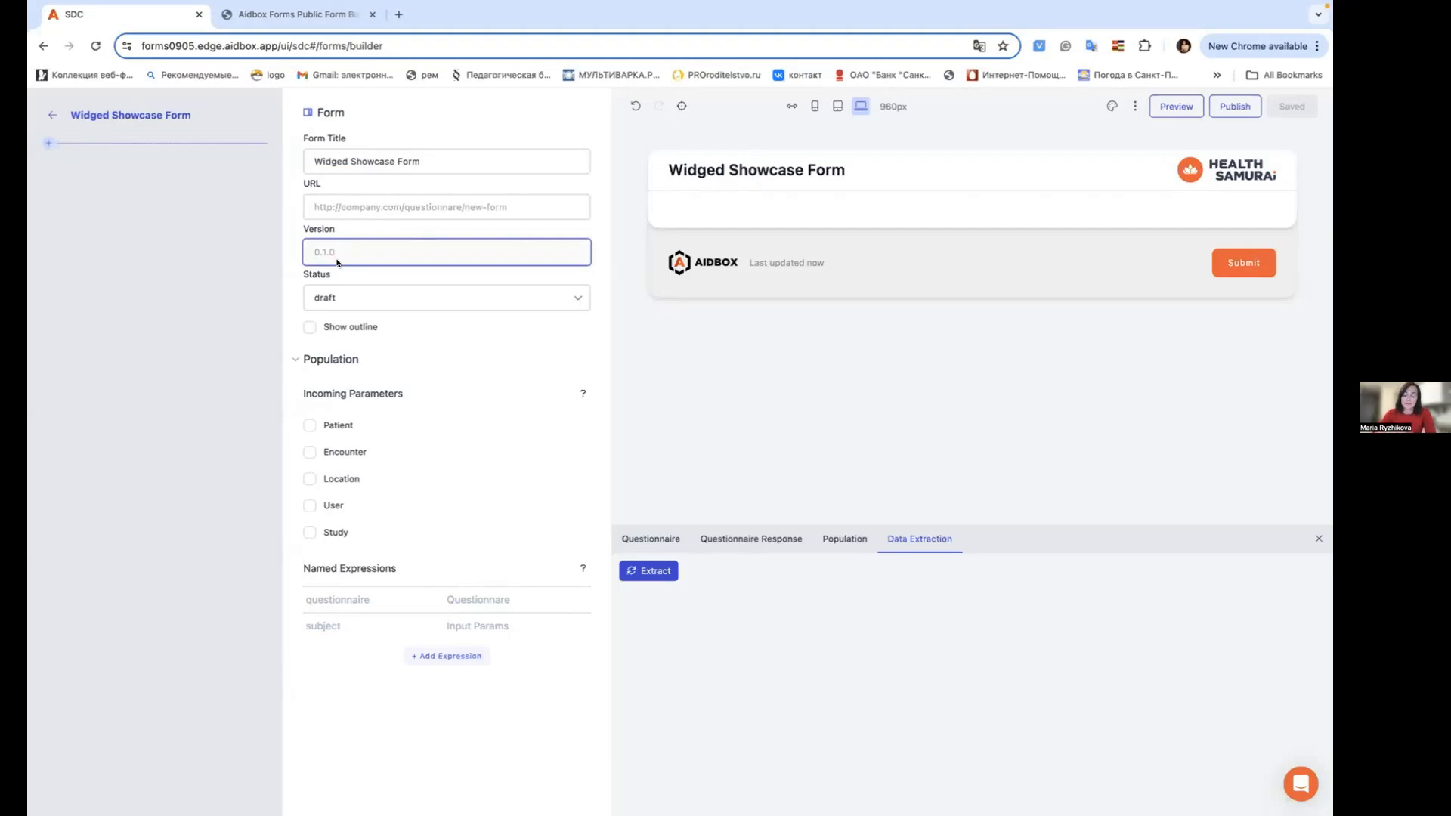
pyautogui.write('0.1.2')
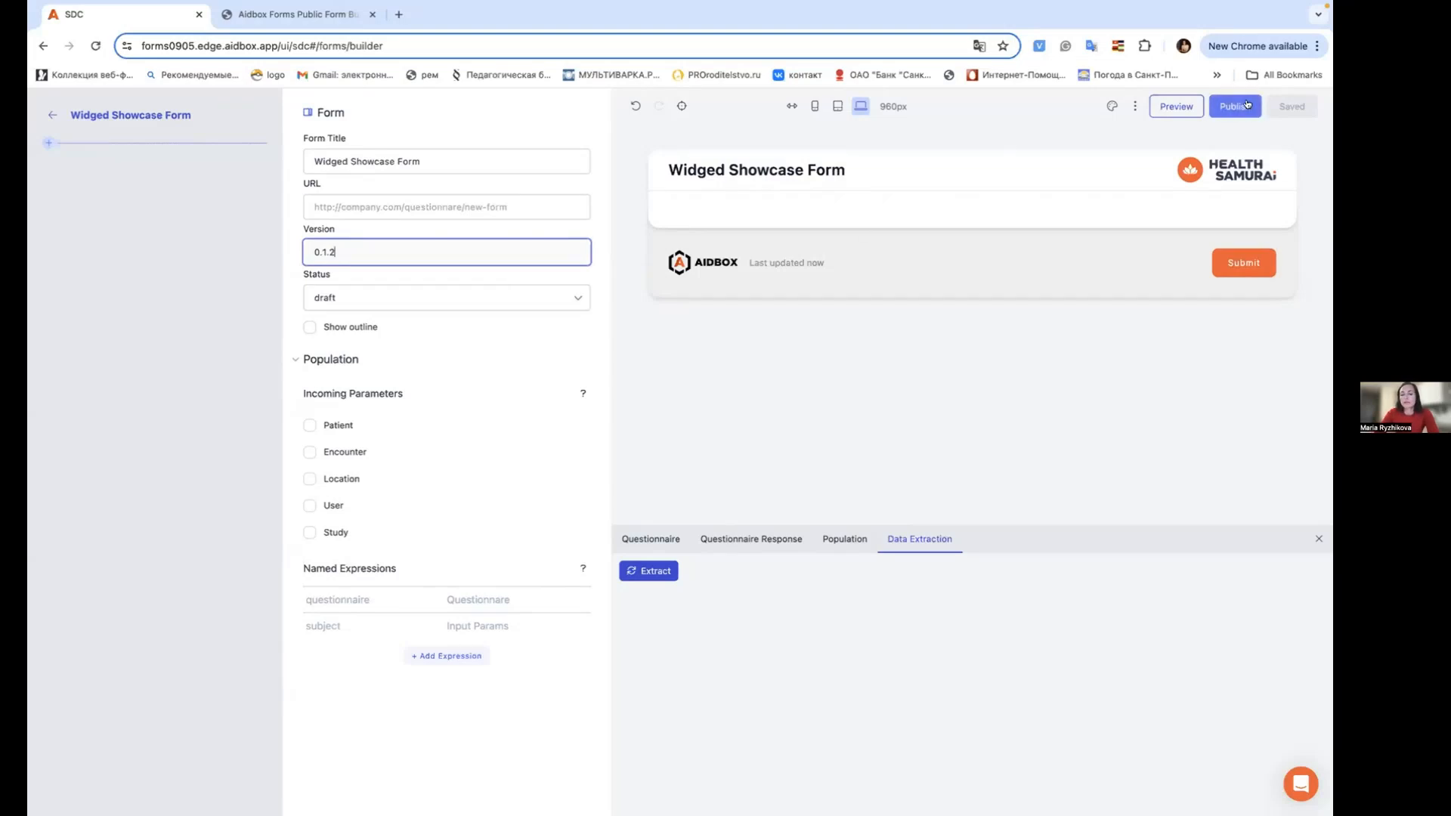
pyautogui.click(581, 300)
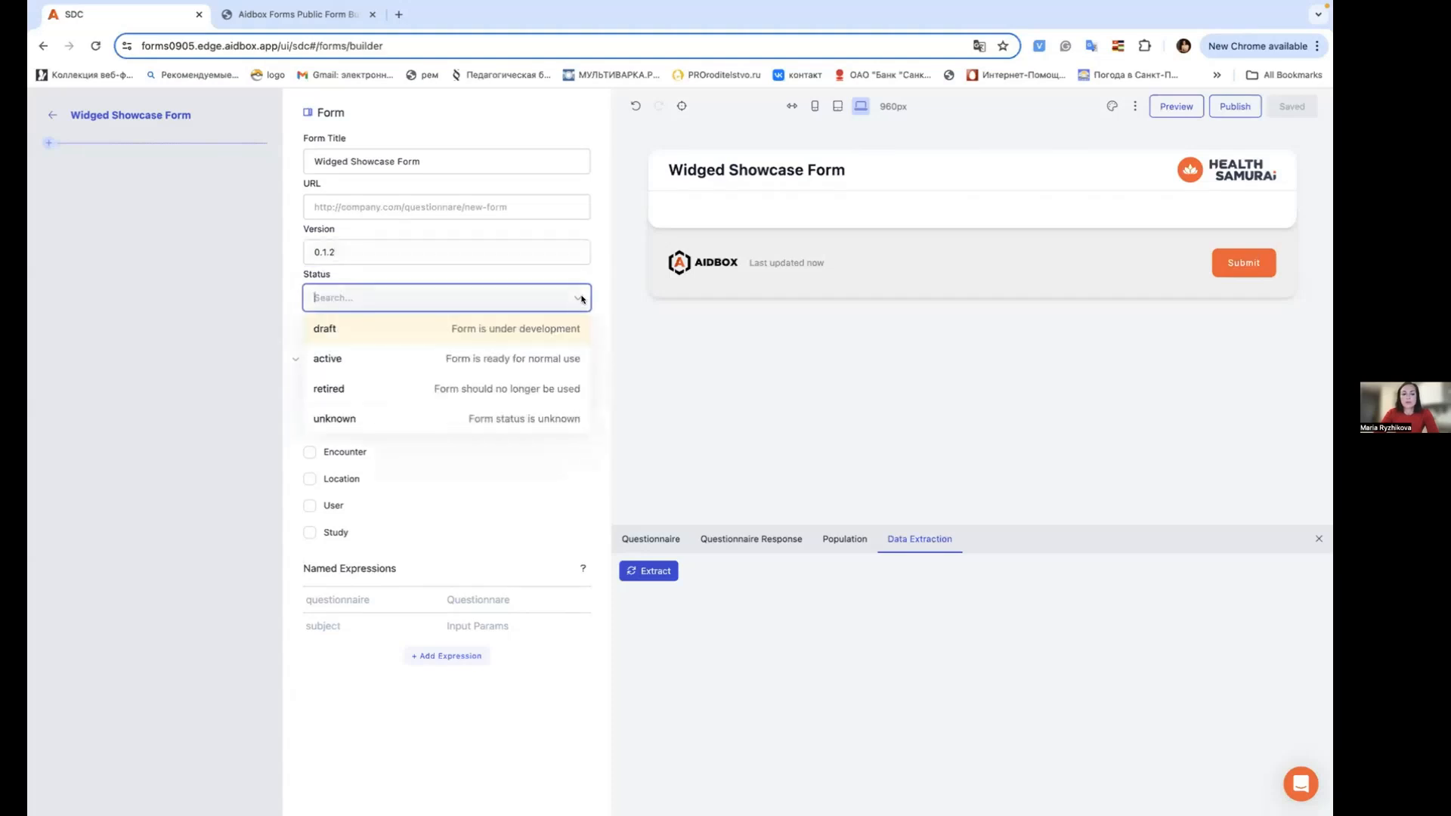
pyautogui.click(445, 327)
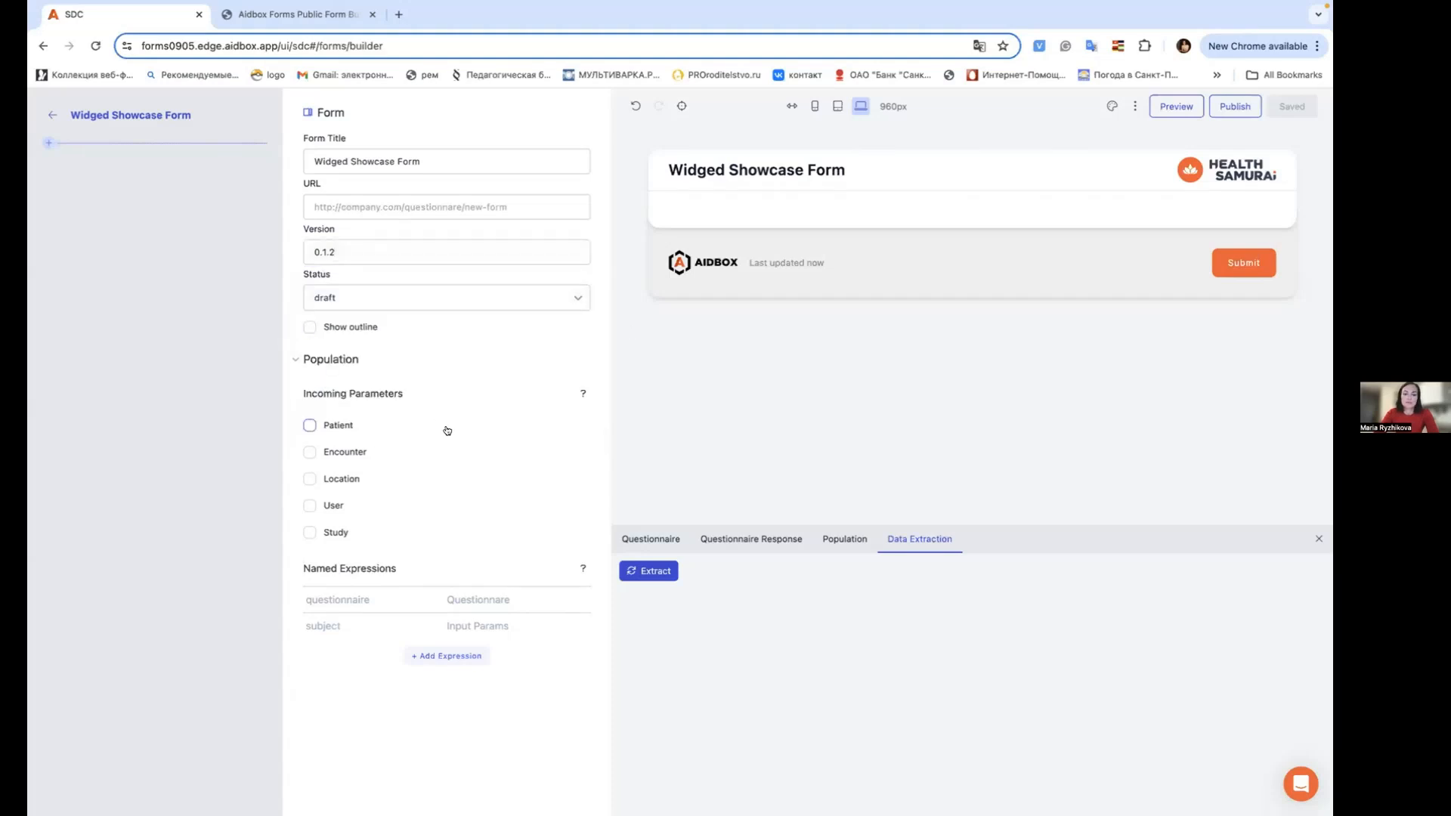
# Step: Add a group to the form and set its text to "Calculation Rule"
pyautogui.click(48, 144)
pyautogui.click(75, 216)
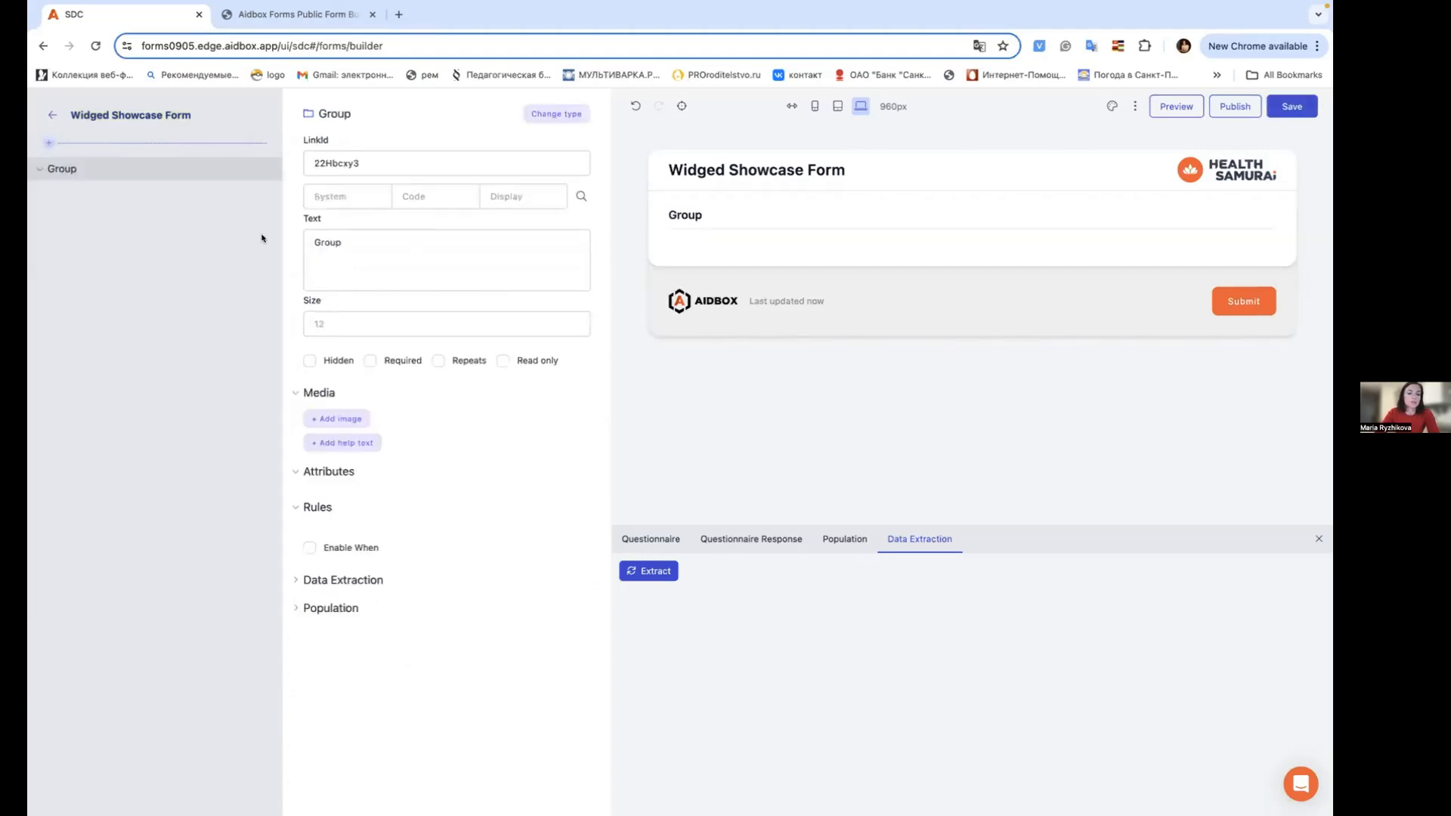
pyautogui.moveTo(372, 238); pyautogui.dragTo(292, 238)
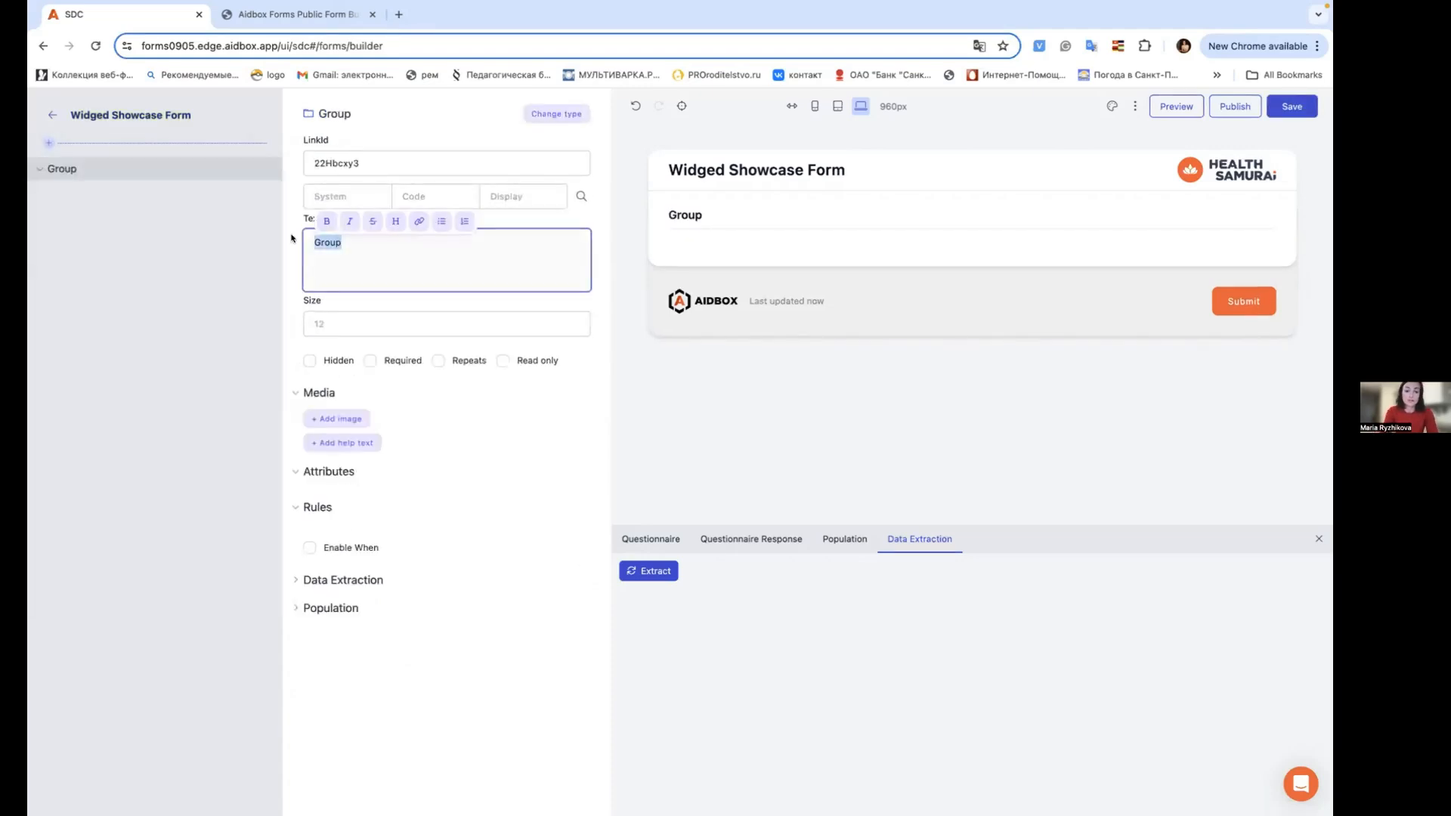
pyautogui.write('Calculation ')
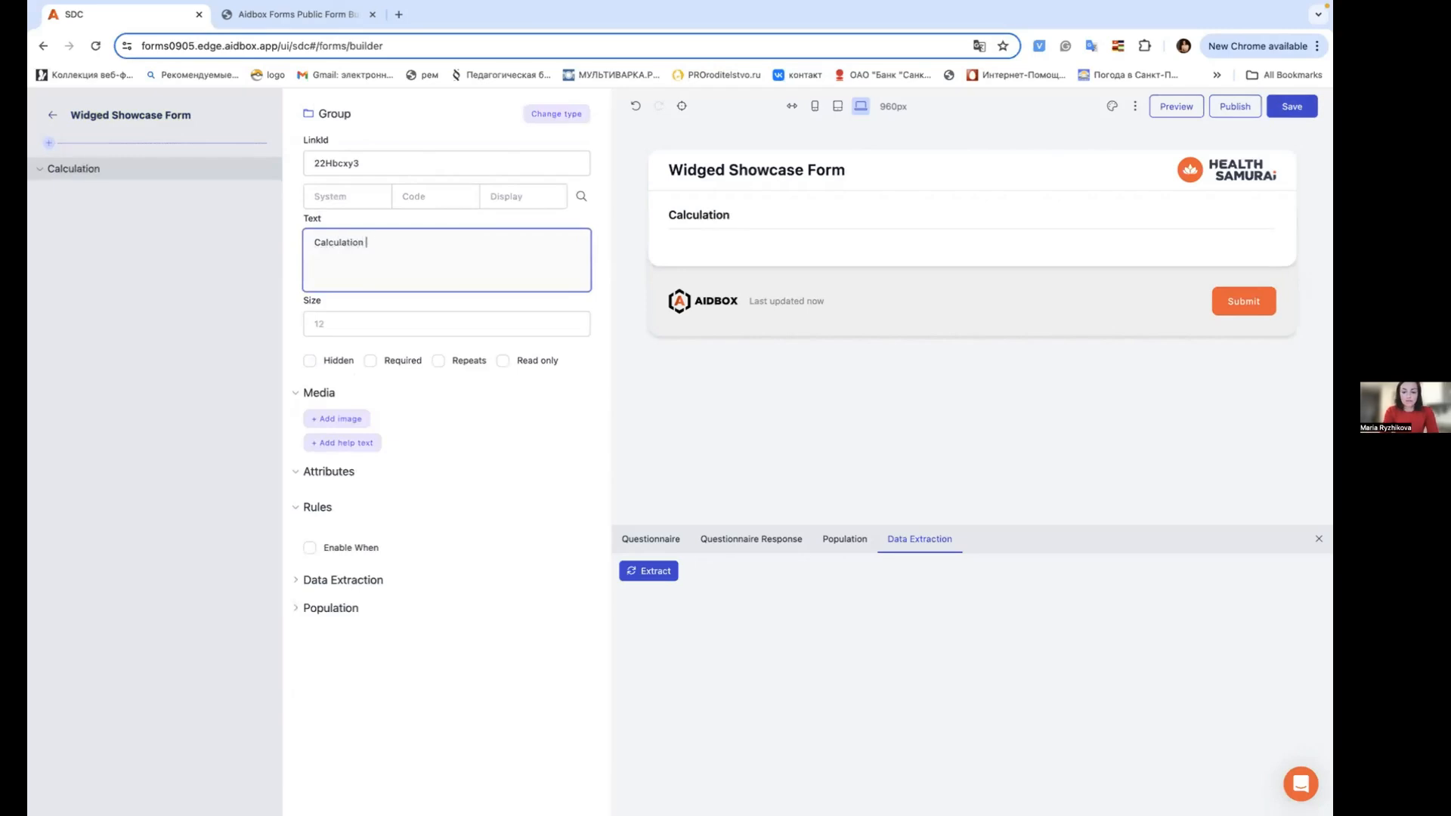
pyautogui.write('Rule')
# Step: Add a choice matrix inside the Calculation Rule group and rename its choice question to "Question 1"
pyautogui.click(203, 168)
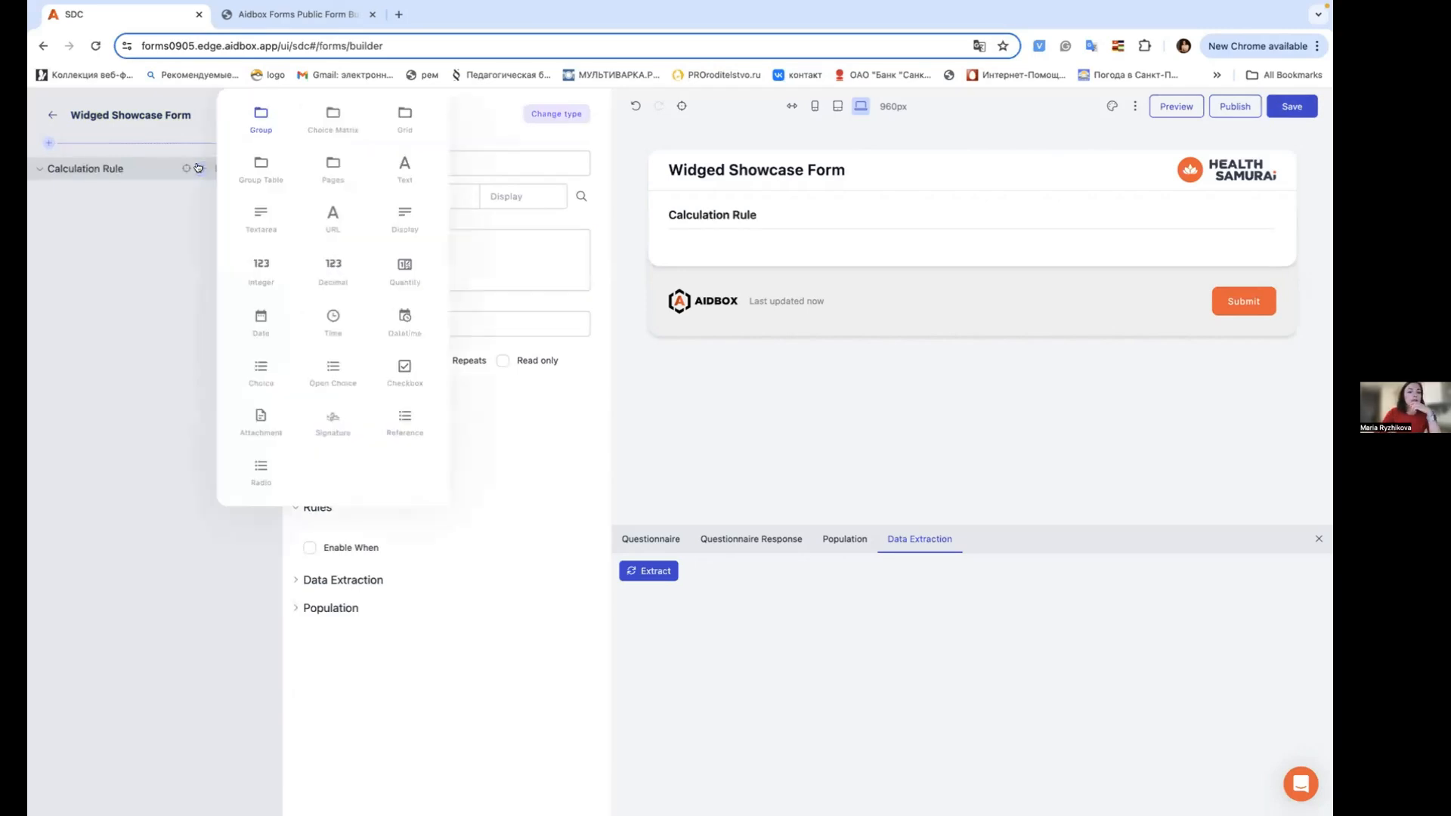
pyautogui.click(332, 117)
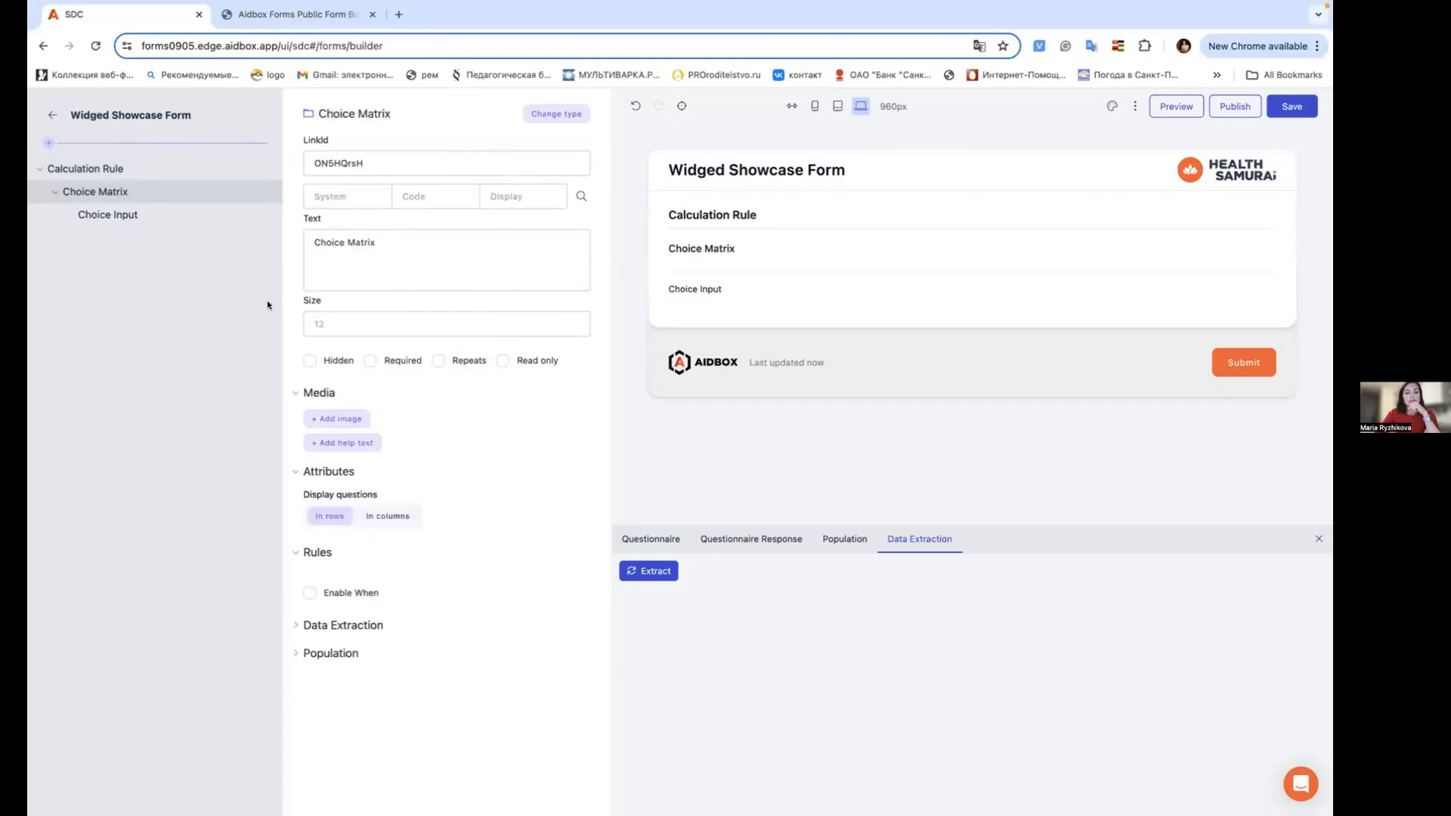
pyautogui.click(95, 214)
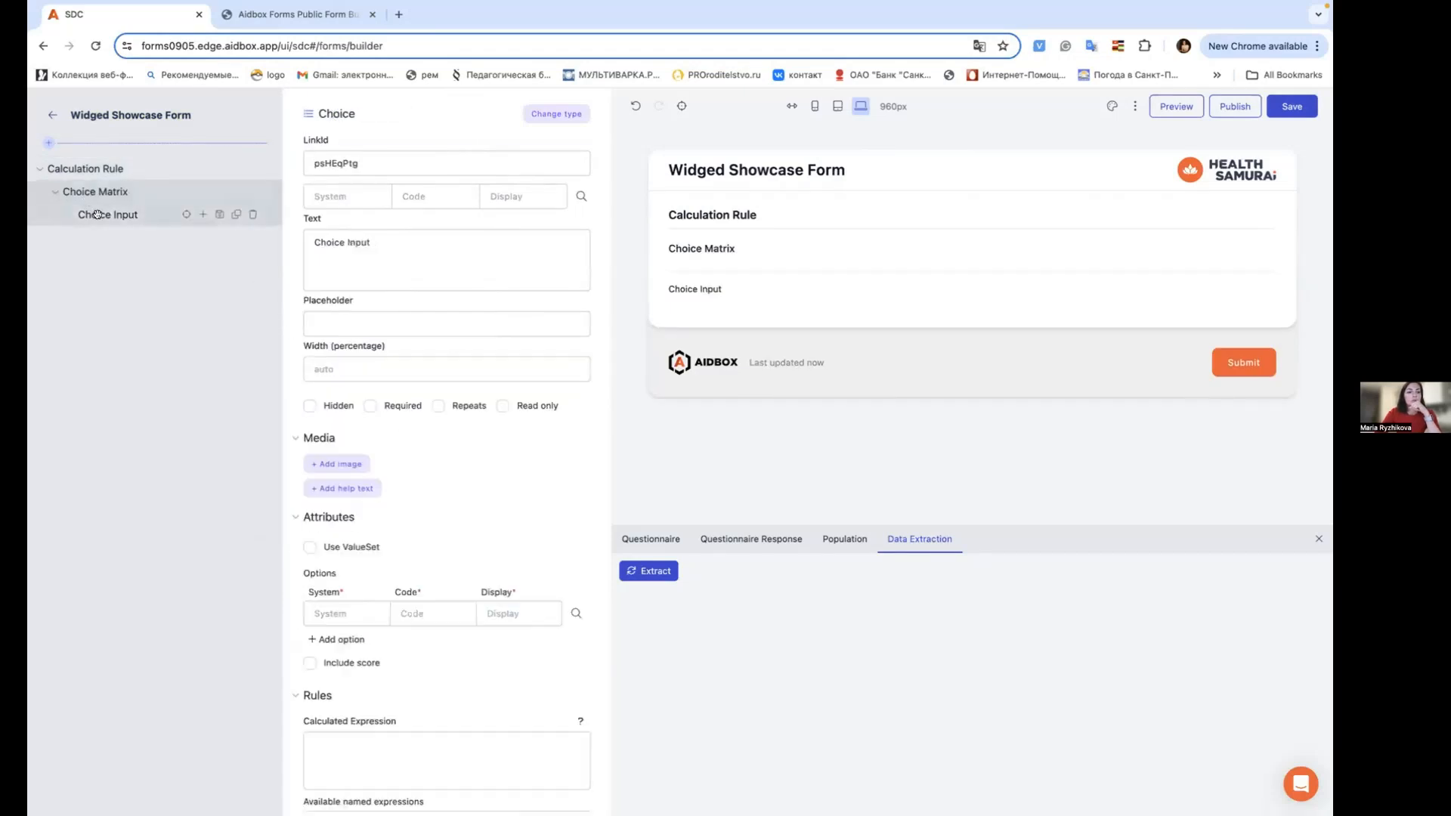
pyautogui.click(396, 242)
pyautogui.moveTo(395, 242); pyautogui.dragTo(287, 242)
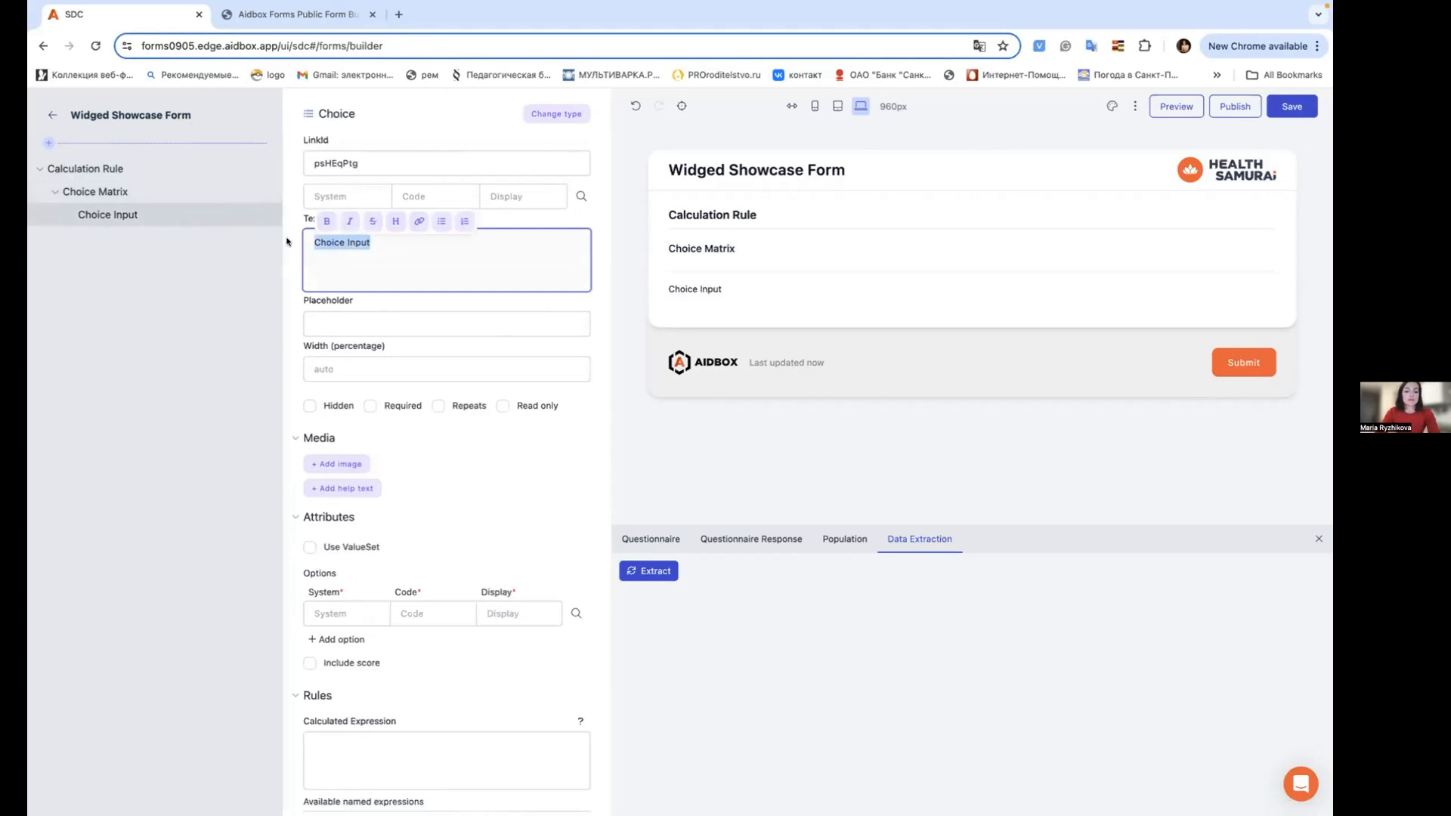
pyautogui.write('Question 1')
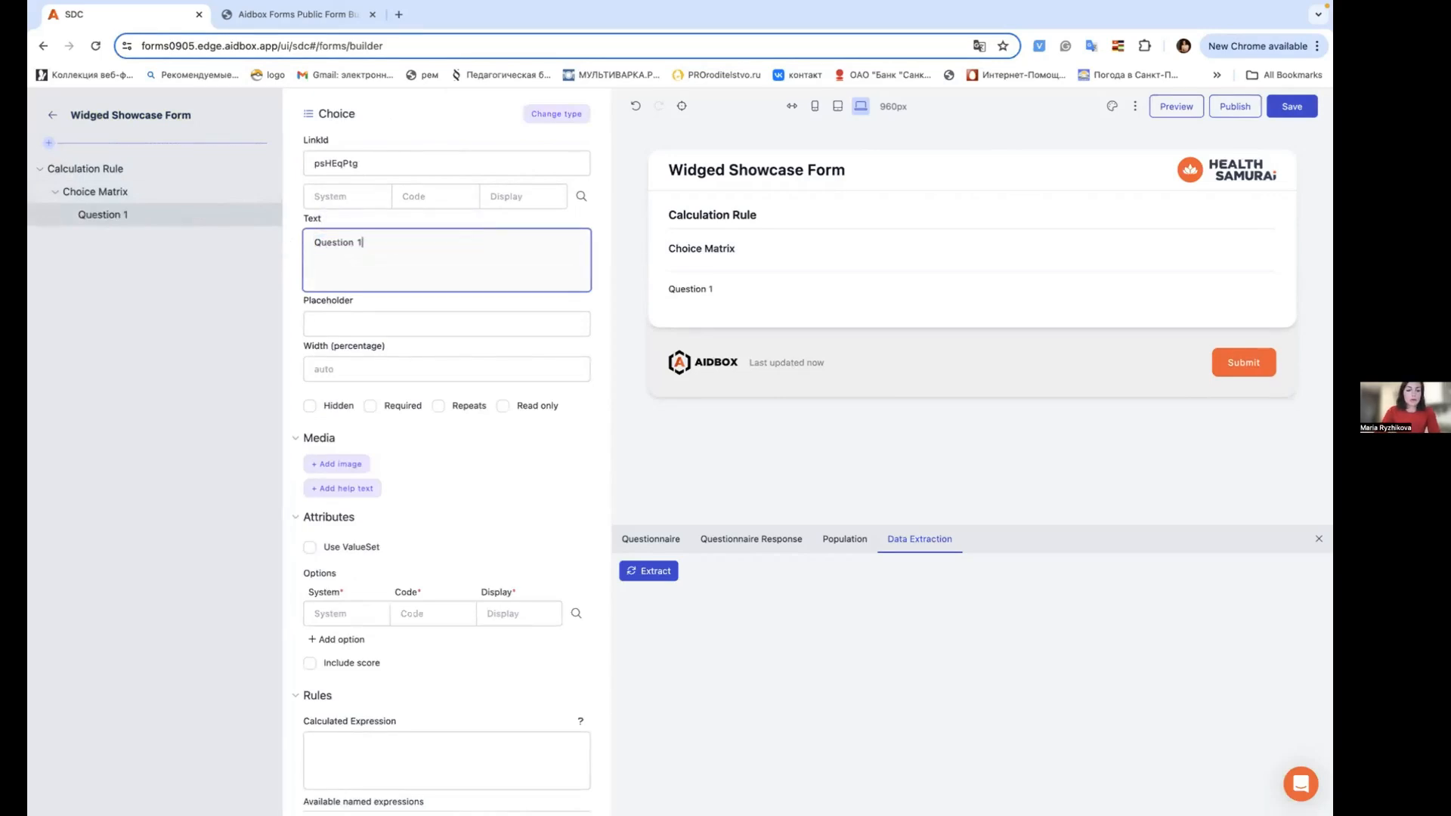
# Step: Add the answer options "Yes" and "No" to Question 1
pyautogui.scroll(-1, 327, 365)
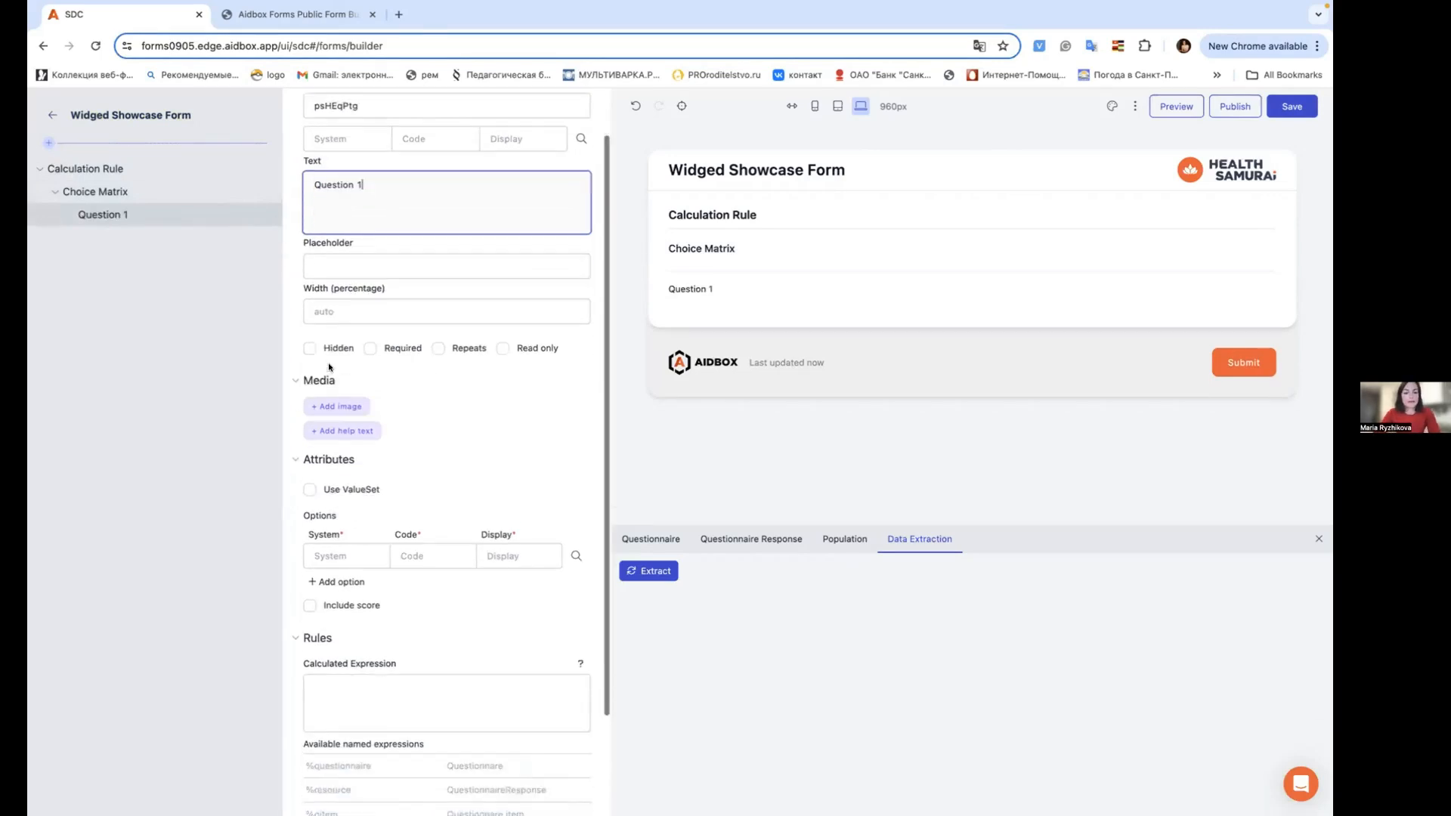
pyautogui.click(491, 528)
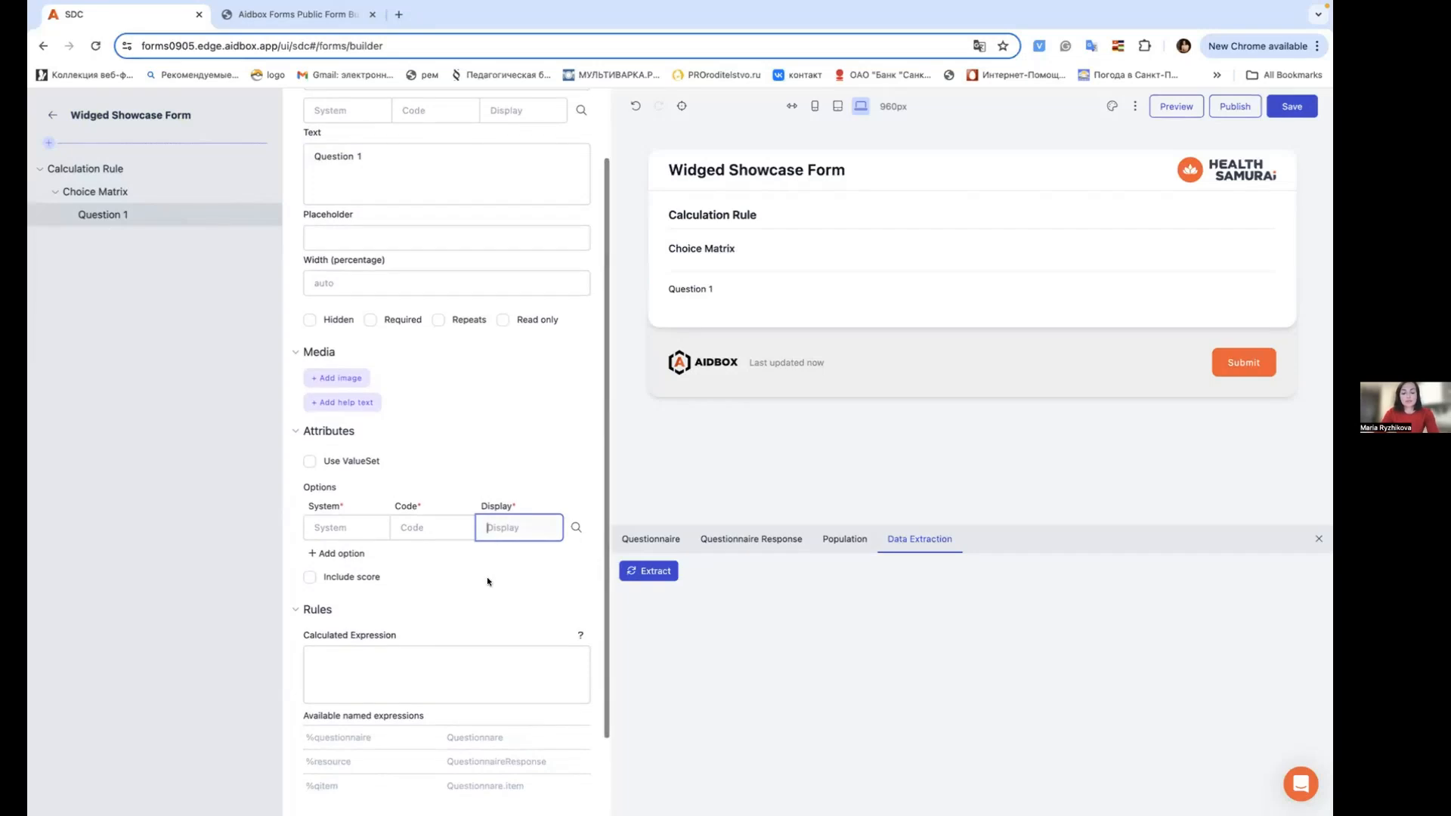
pyautogui.write('Yes')
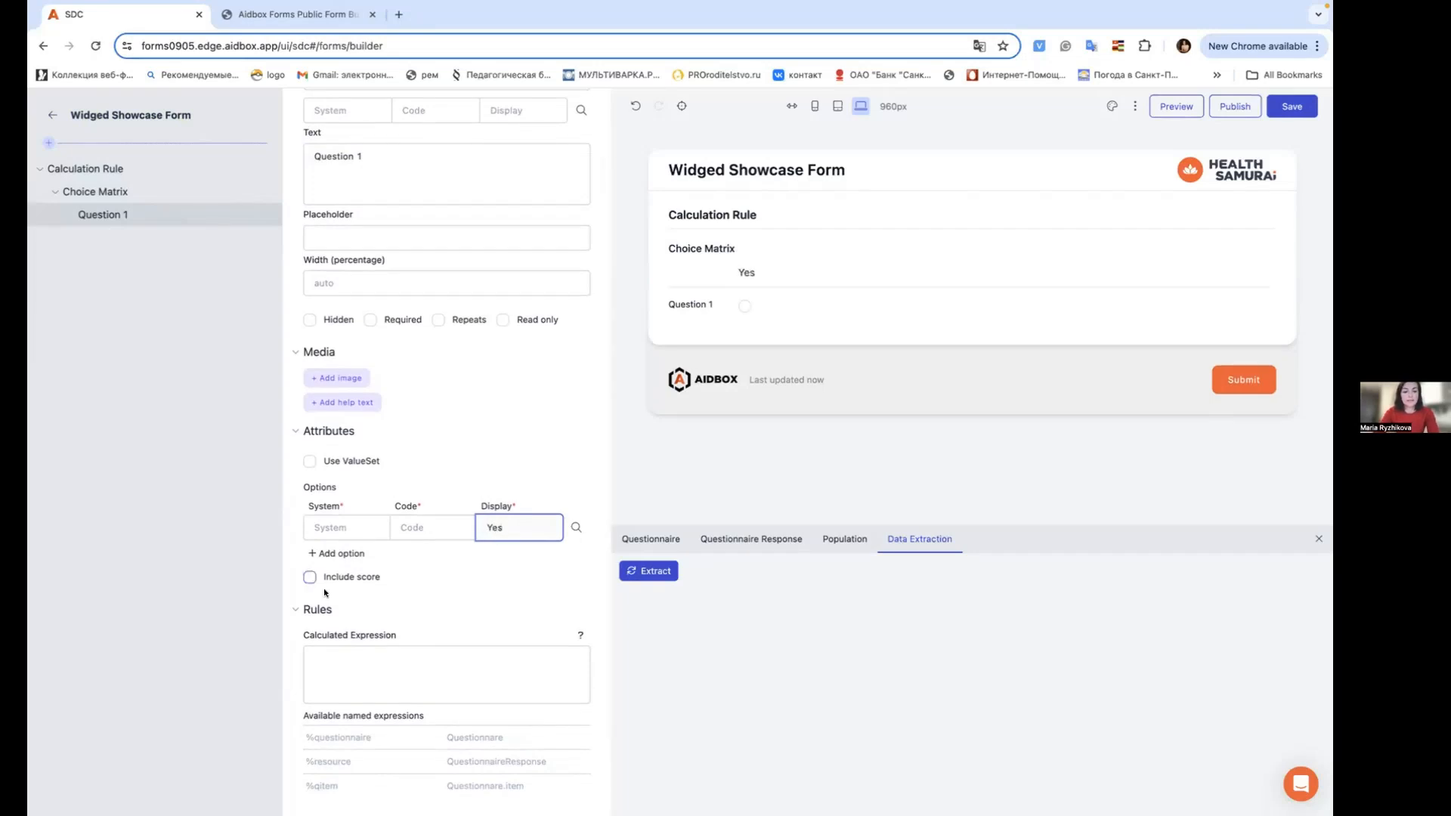
pyautogui.click(326, 554)
pyautogui.write('No')
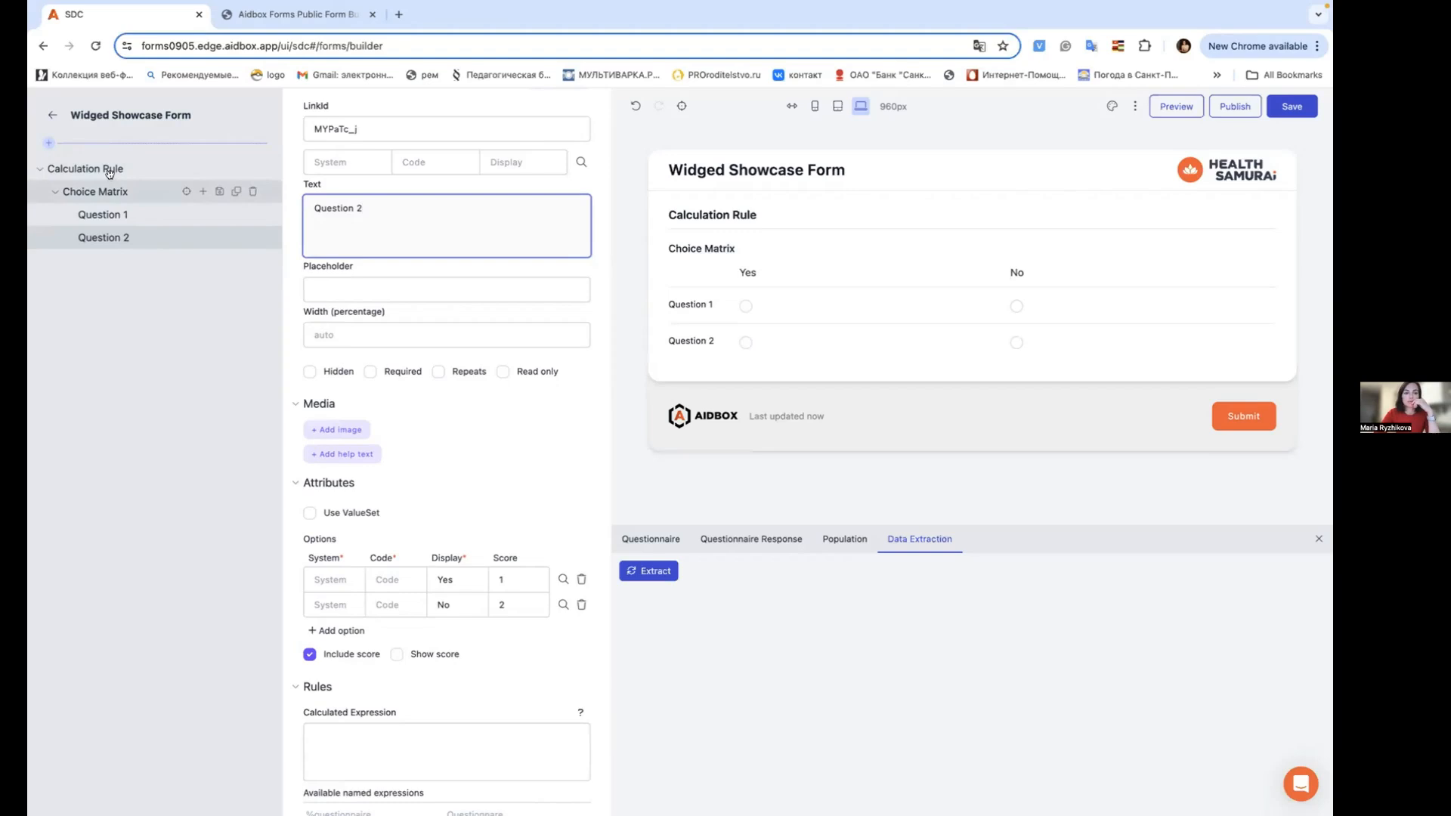
# Step: Add an integer question to the Calculation Rule group and set its text to "Total Score"
pyautogui.click(202, 168)
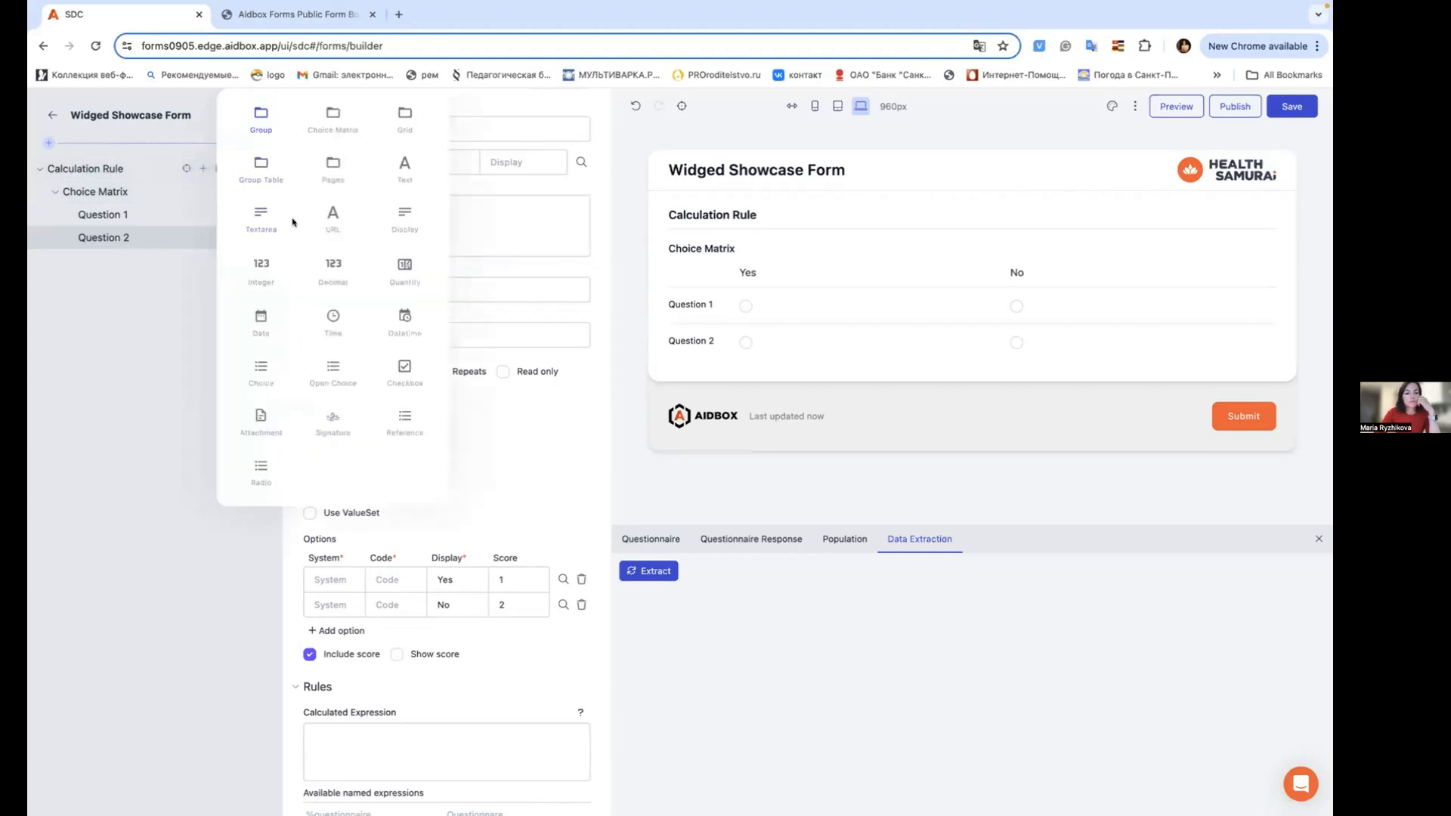
pyautogui.click(261, 267)
pyautogui.moveTo(391, 210); pyautogui.dragTo(182, 214)
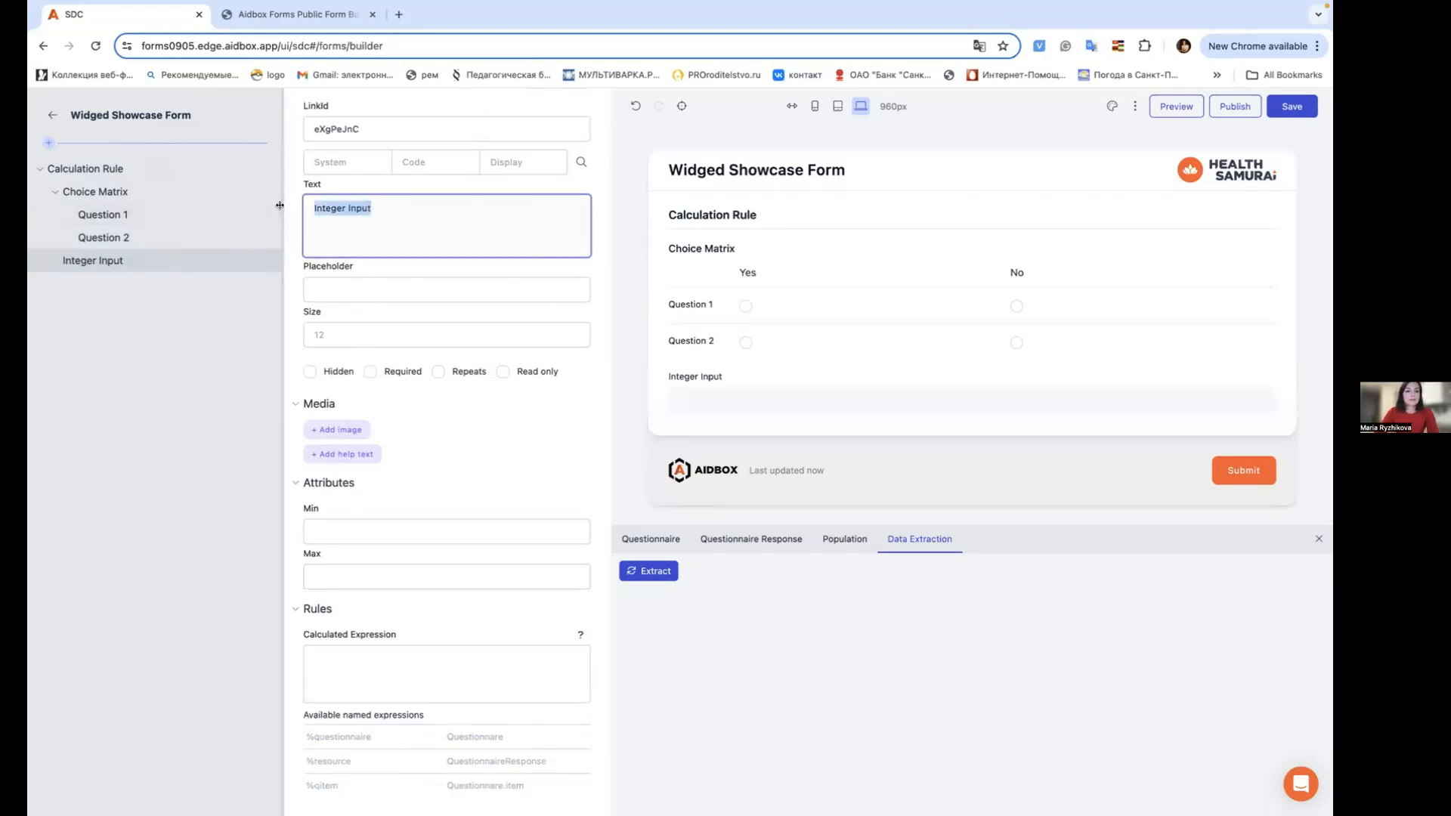
pyautogui.write('Total Score')
# Step: Fill Total Score's calculated expression with the FHIRPath example for calculating a total score by summing all question scores
pyautogui.scroll(-3, 344, 336)
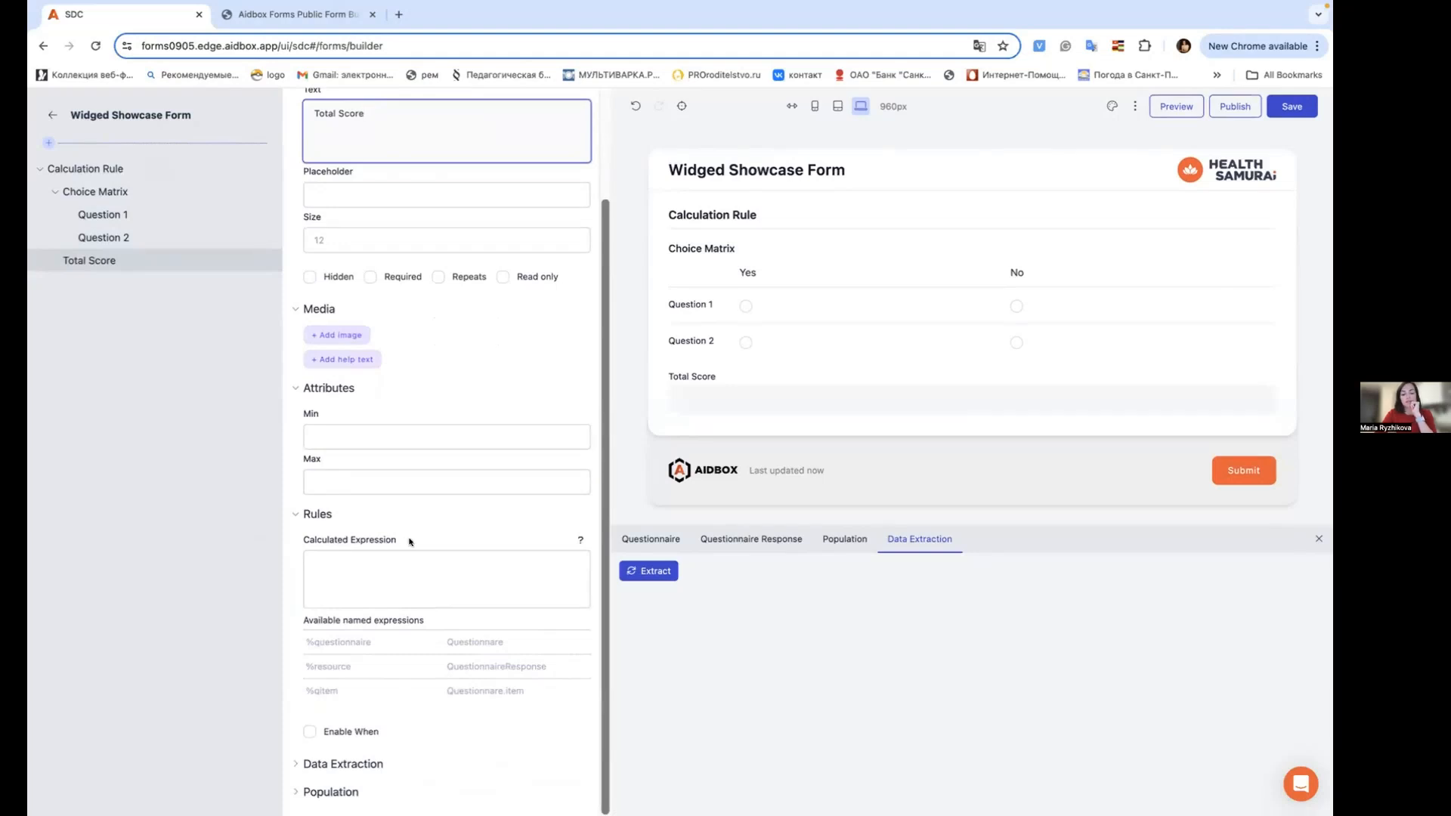
pyautogui.click(581, 539)
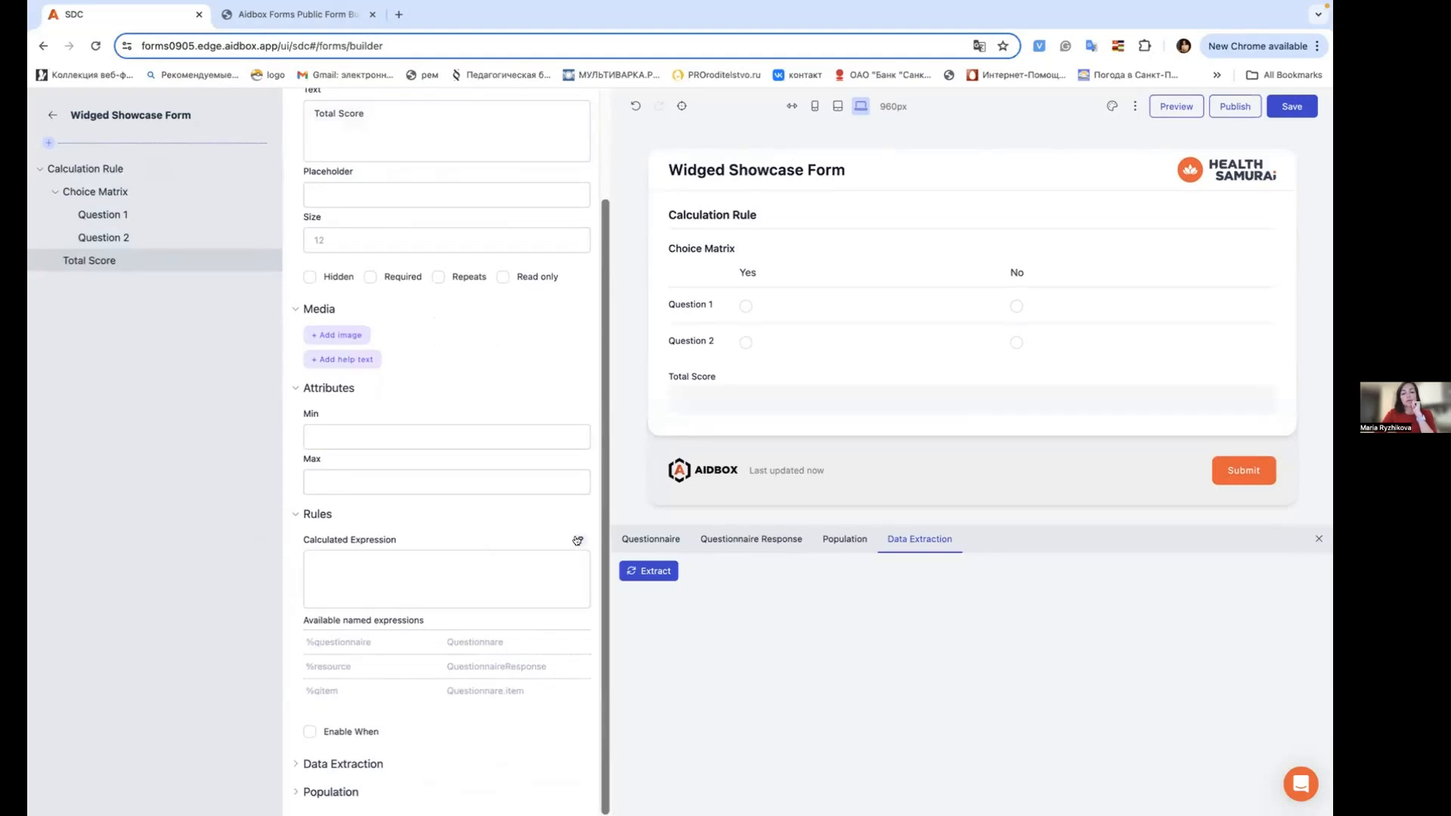
pyautogui.scroll(-2, 684, 347)
pyautogui.scroll(2, 686, 347)
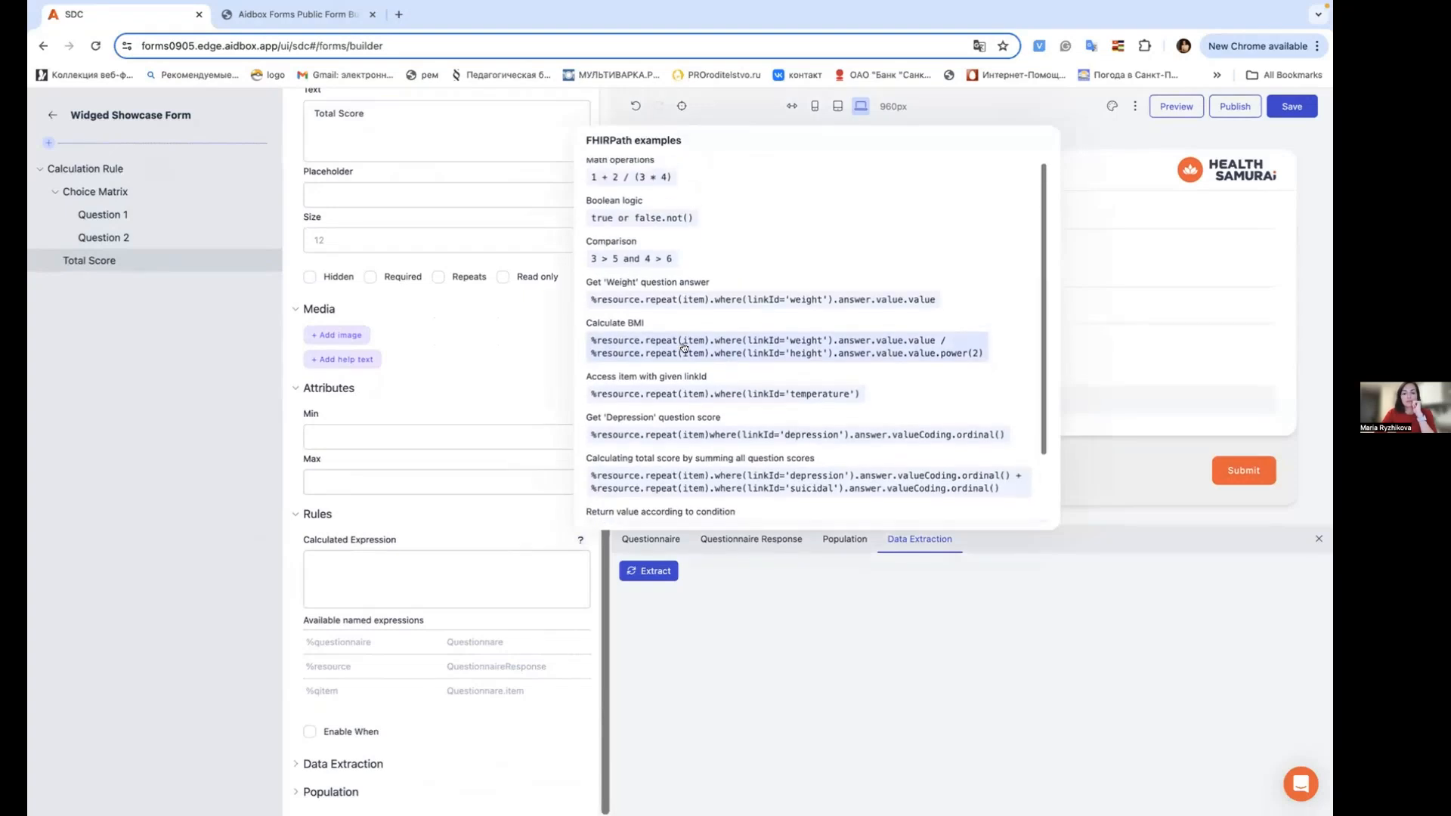
pyautogui.scroll(-2, 652, 352)
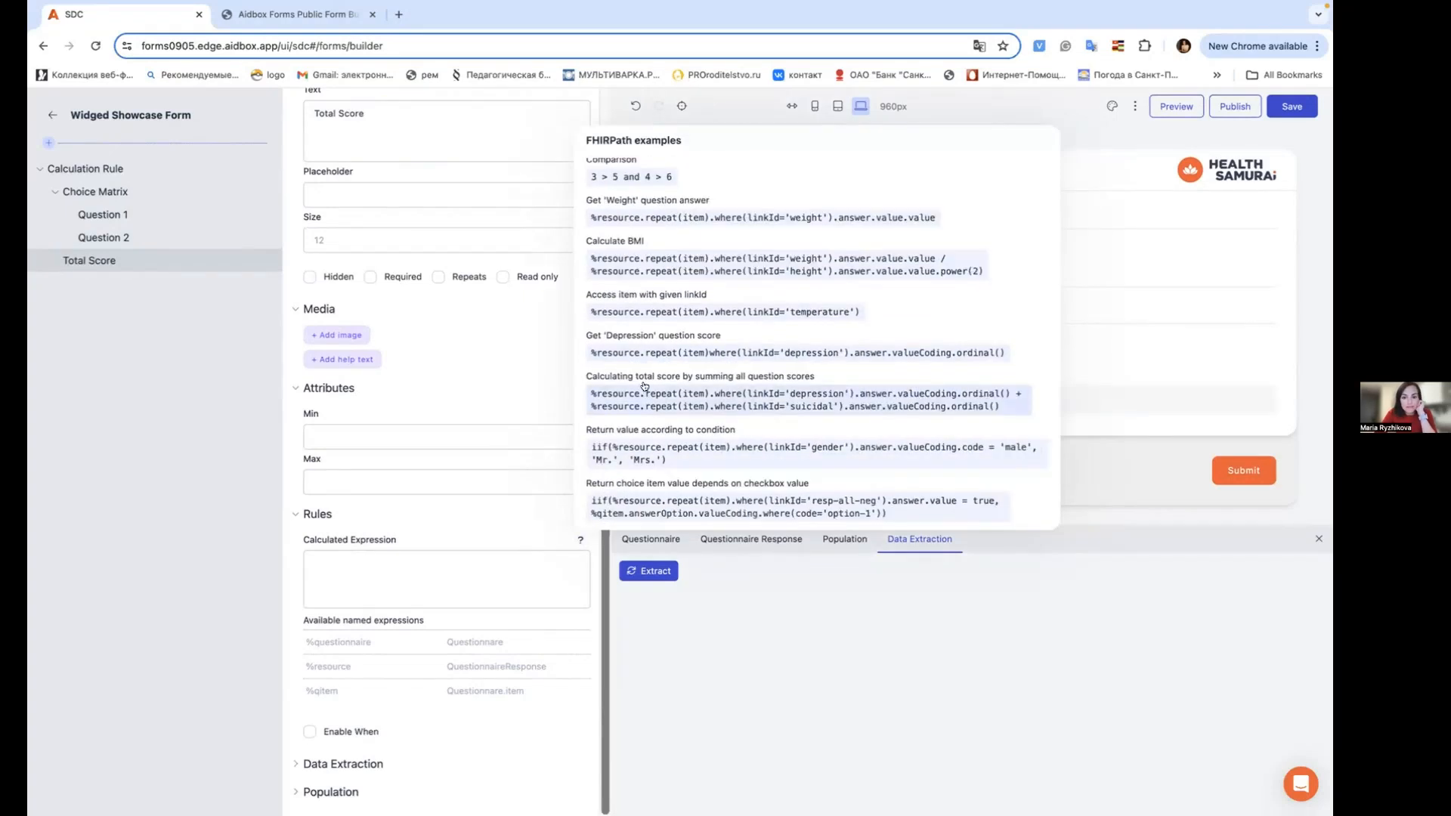
pyautogui.click(648, 393)
pyautogui.click(393, 594)
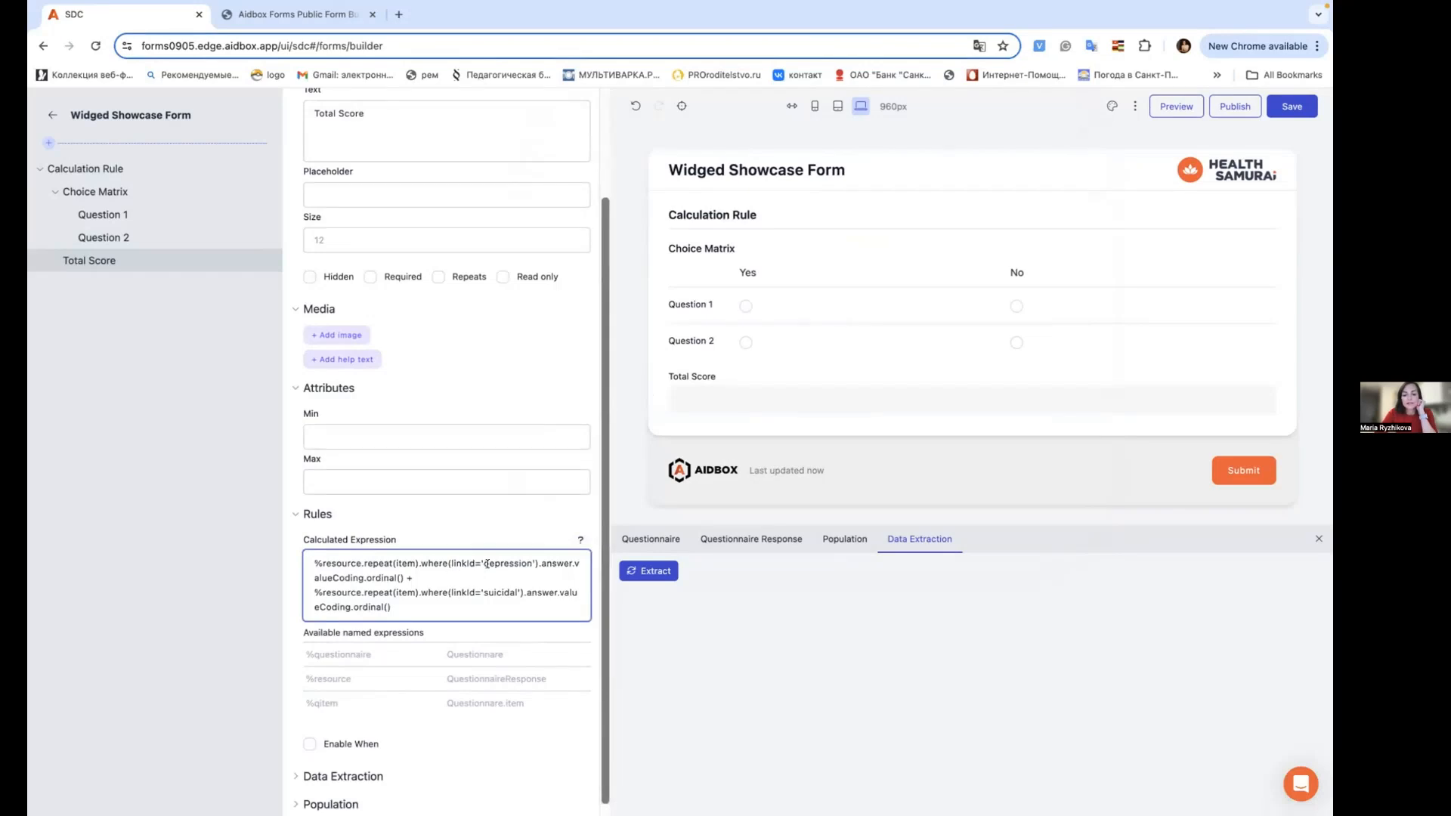
pyautogui.click(426, 545)
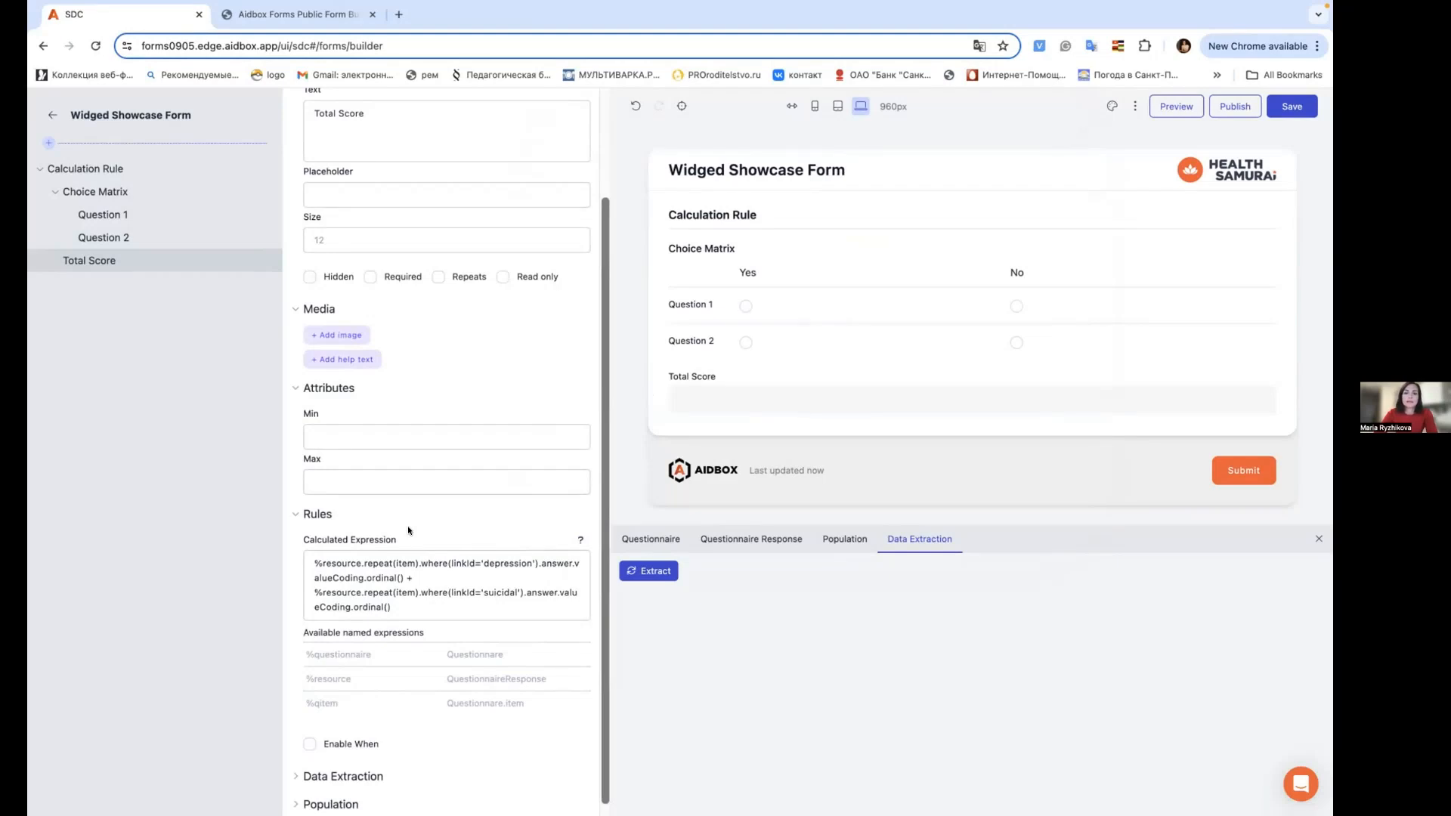
# Step: Replace the 'depression' and 'suicidal' linkIds in Total Score's expression with 'dpsHEqPtg' and 'MYPaTc_j' for Questions 1 and 2
pyautogui.click(129, 217)
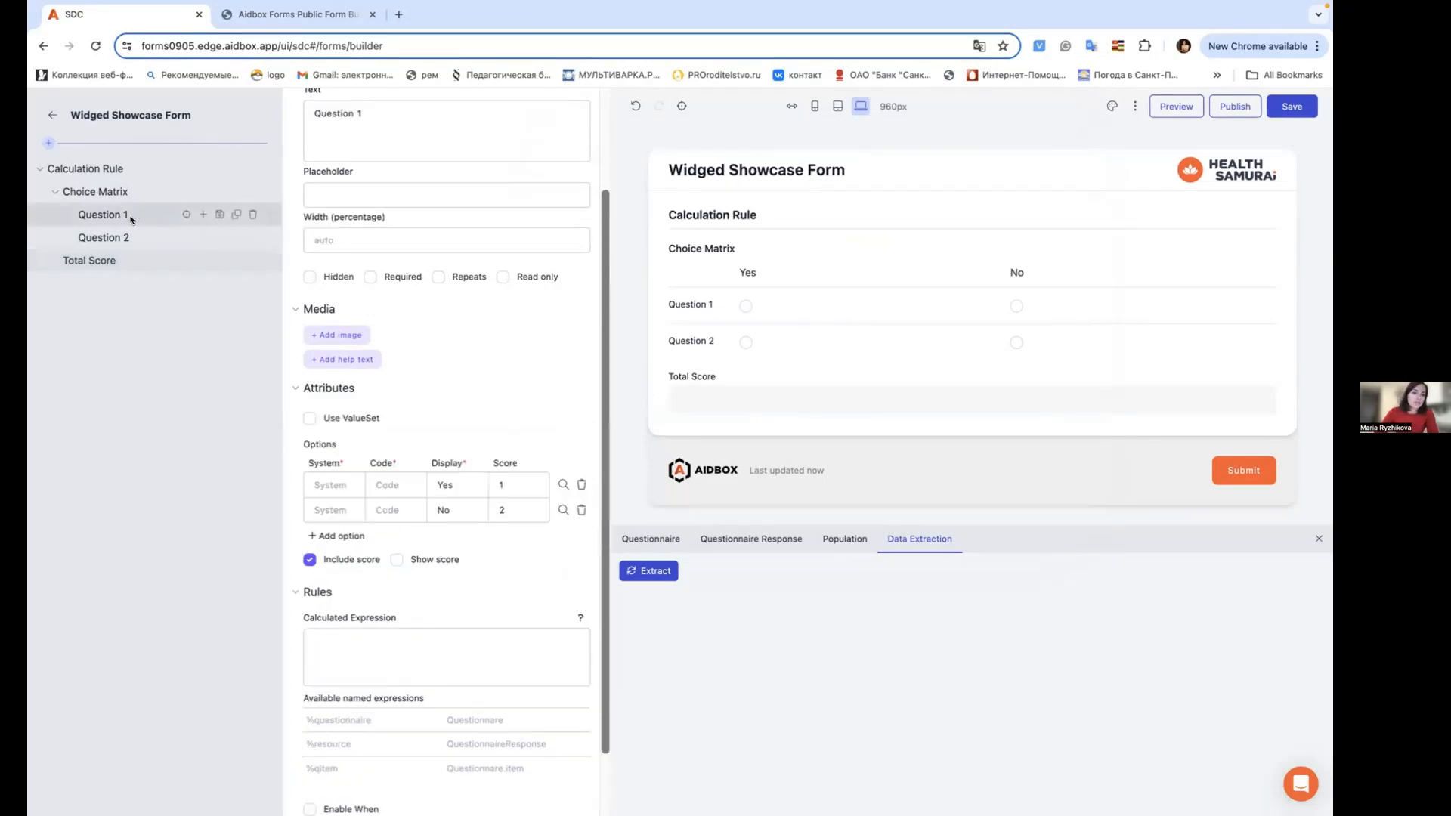
pyautogui.scroll(2, 398, 168)
pyautogui.moveTo(376, 164); pyautogui.dragTo(311, 154)
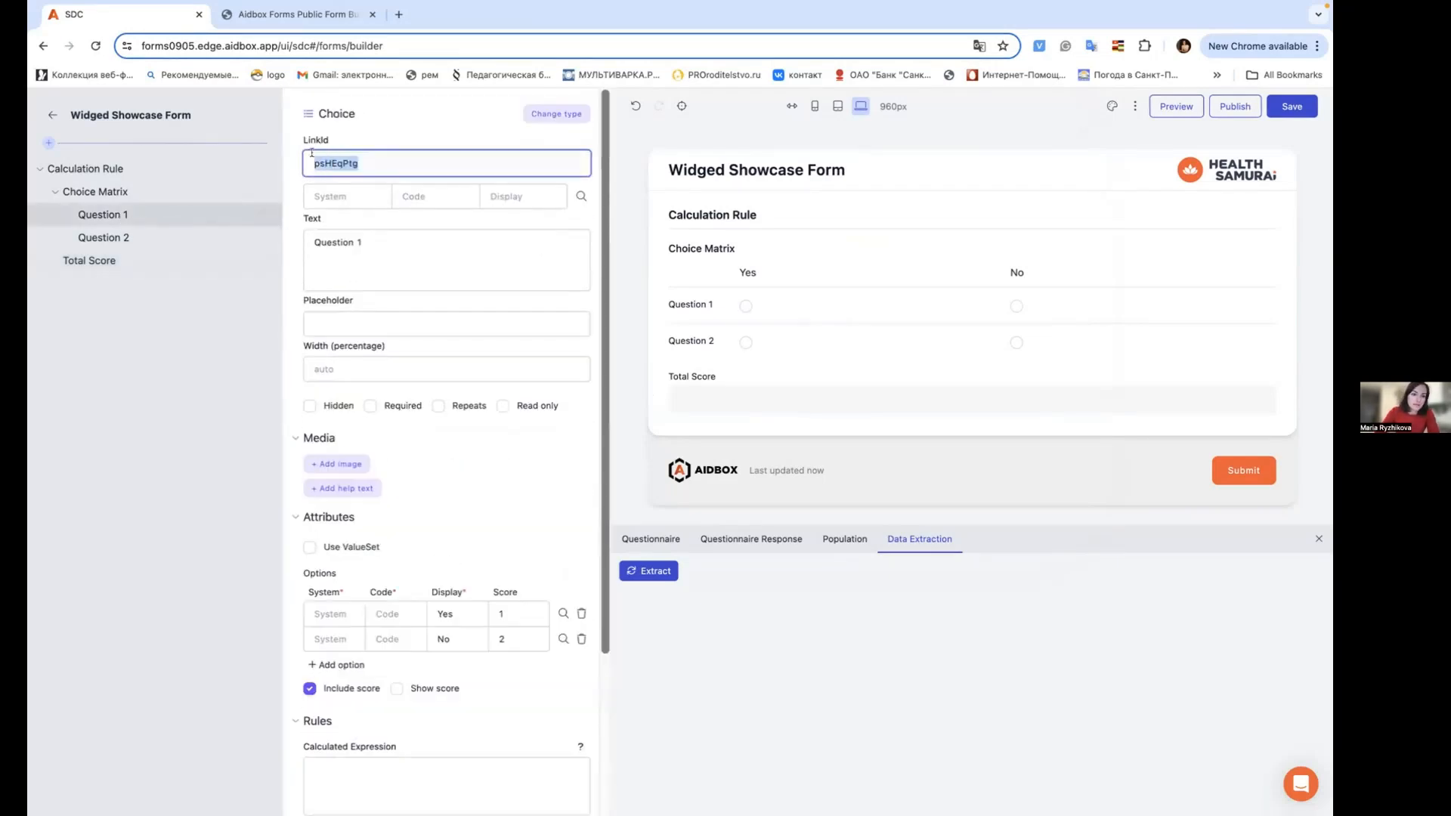
pyautogui.click(73, 264)
pyautogui.moveTo(524, 687); pyautogui.dragTo(504, 689)
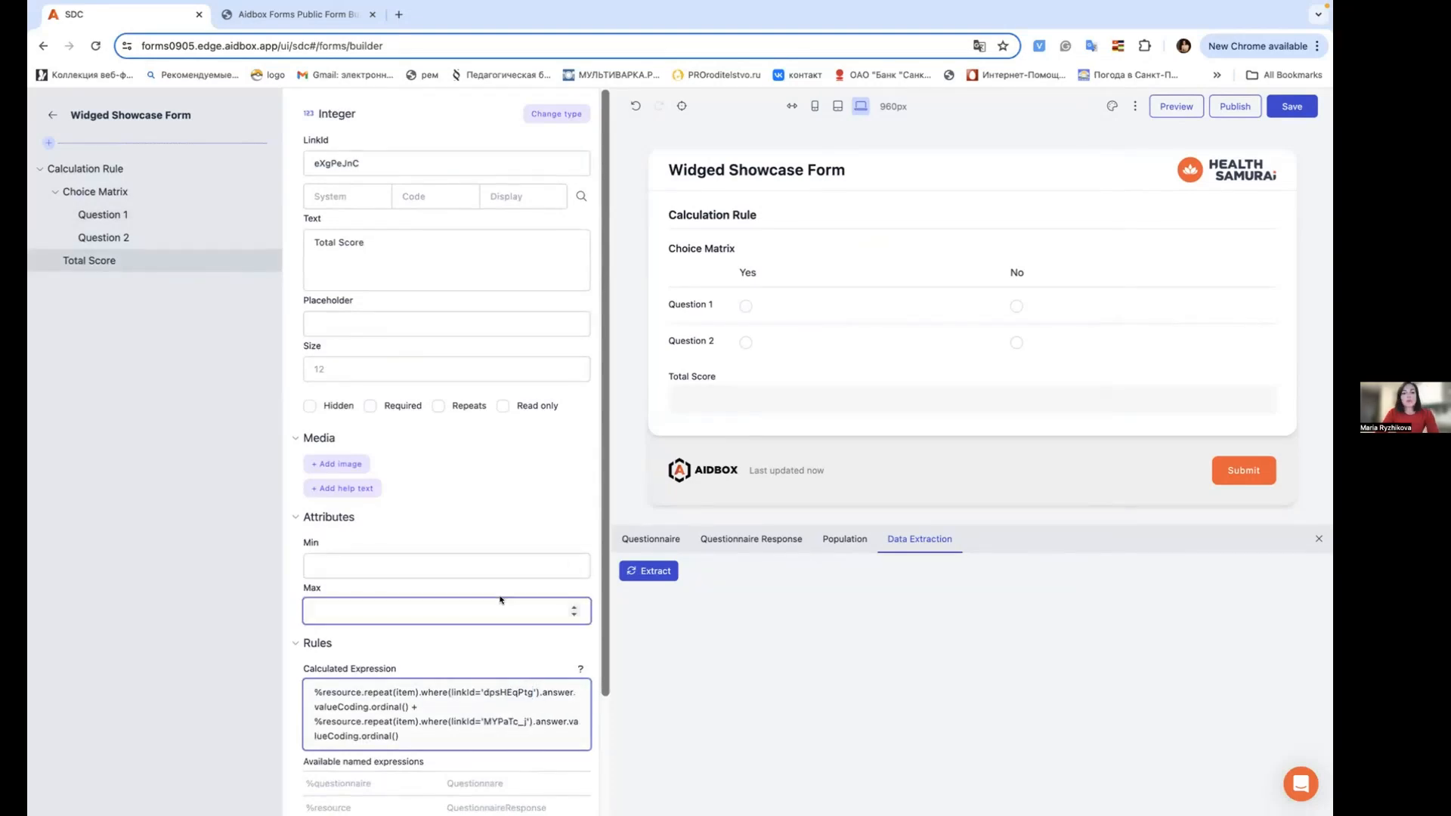
# Step: Make Total Score read-only and add the help text "This is the sum of selected options"
pyautogui.click(502, 406)
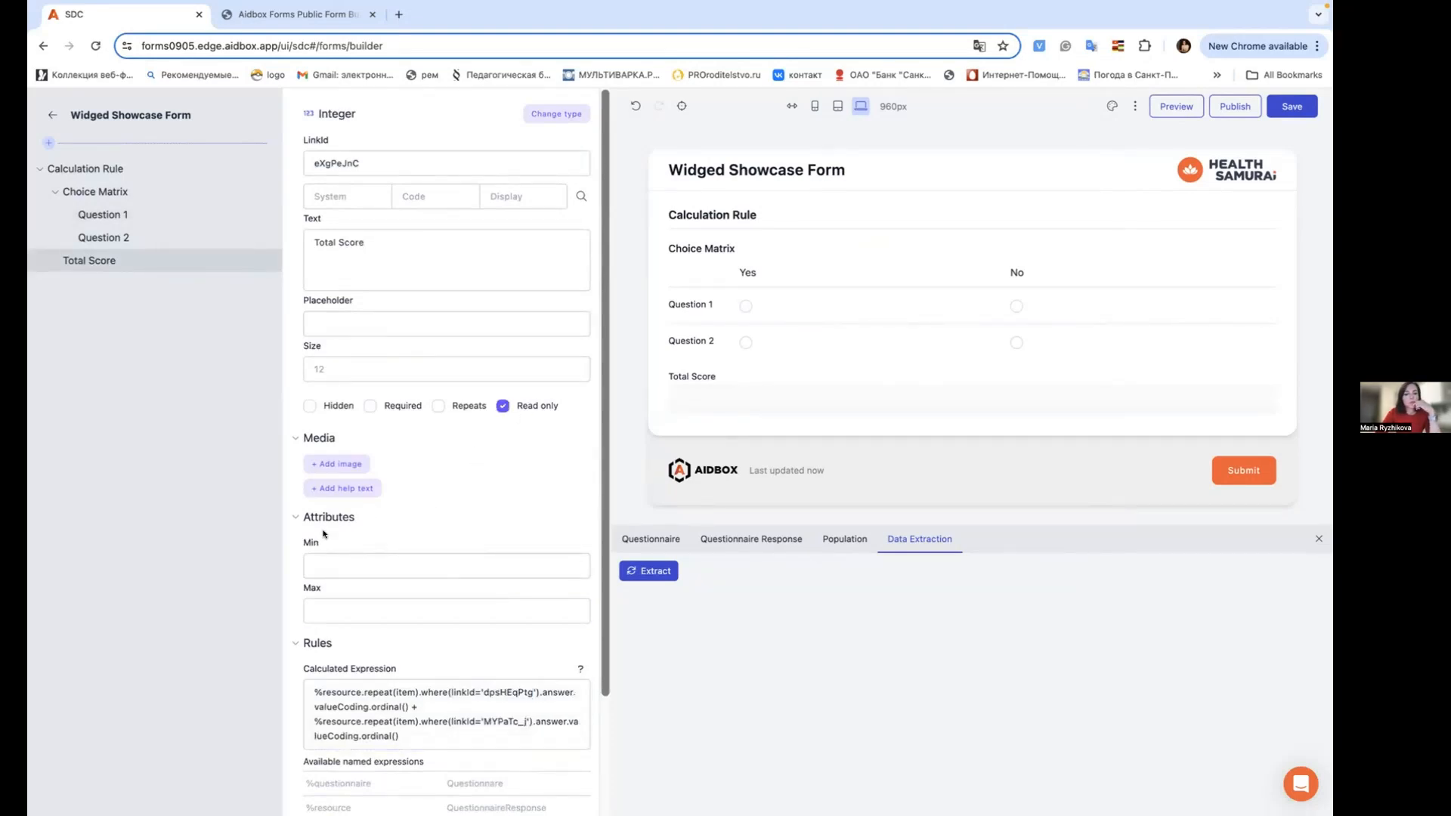
pyautogui.click(344, 488)
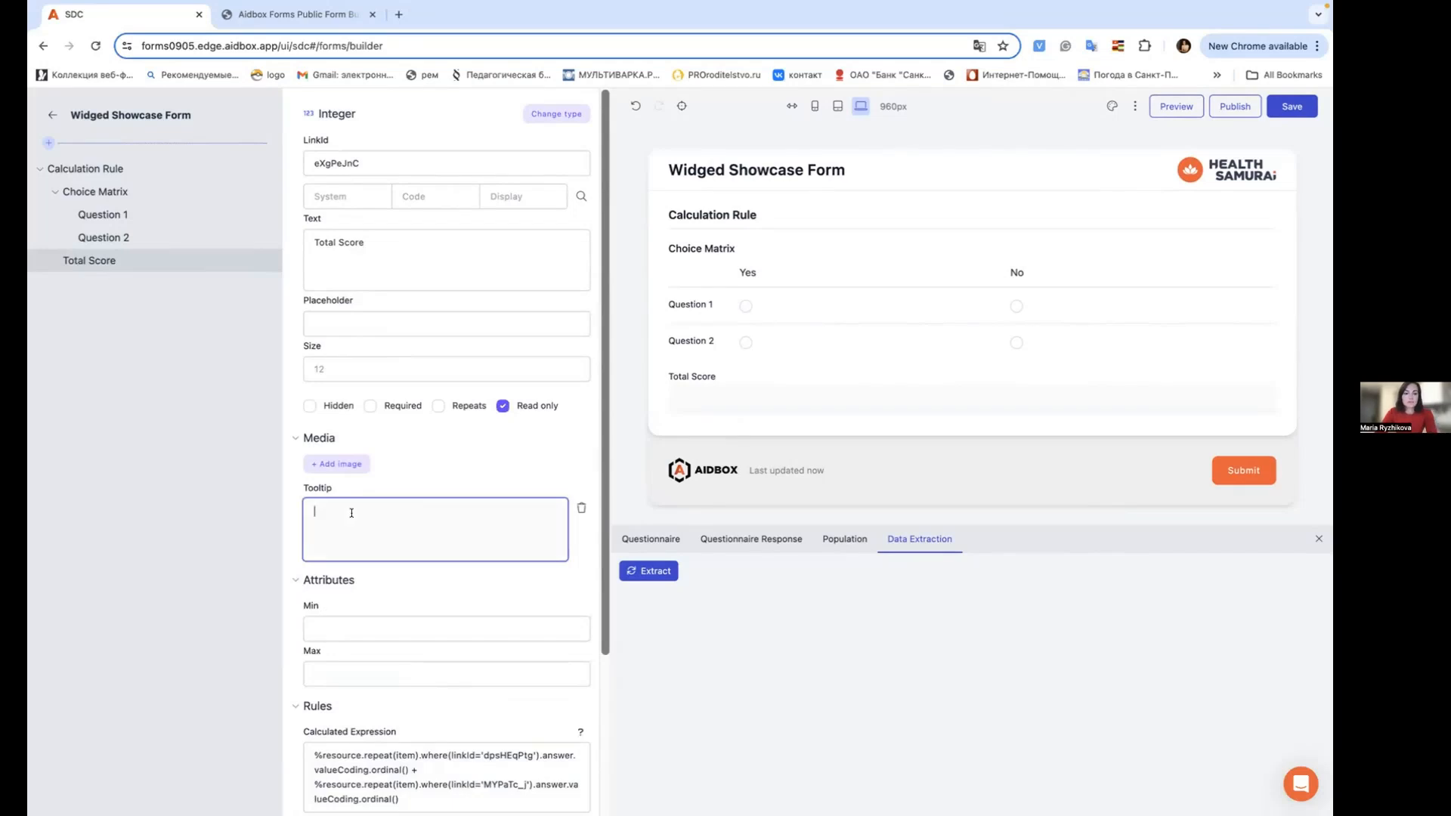
pyautogui.write('This')
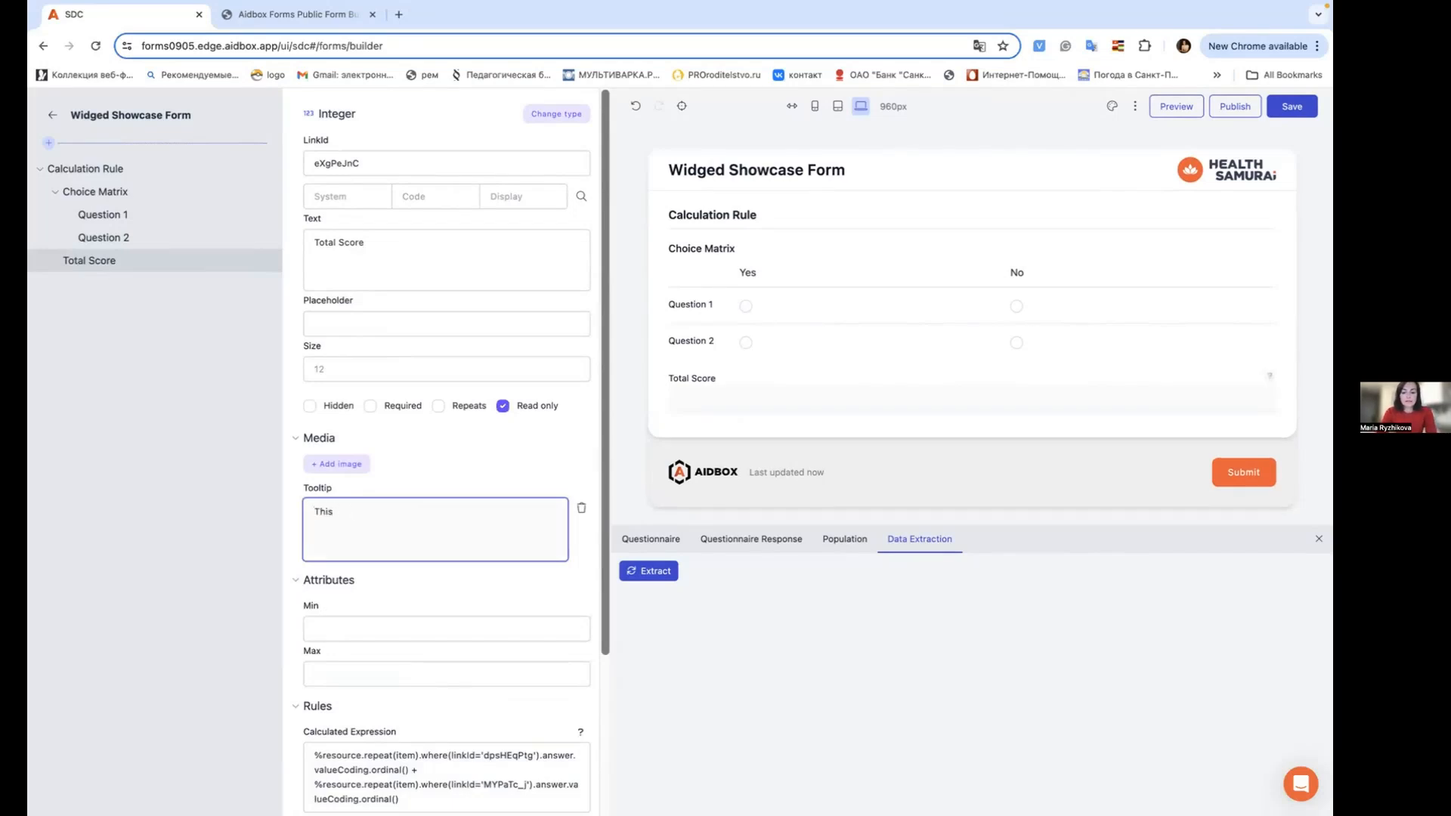
pyautogui.write(' is the sum of selected options')
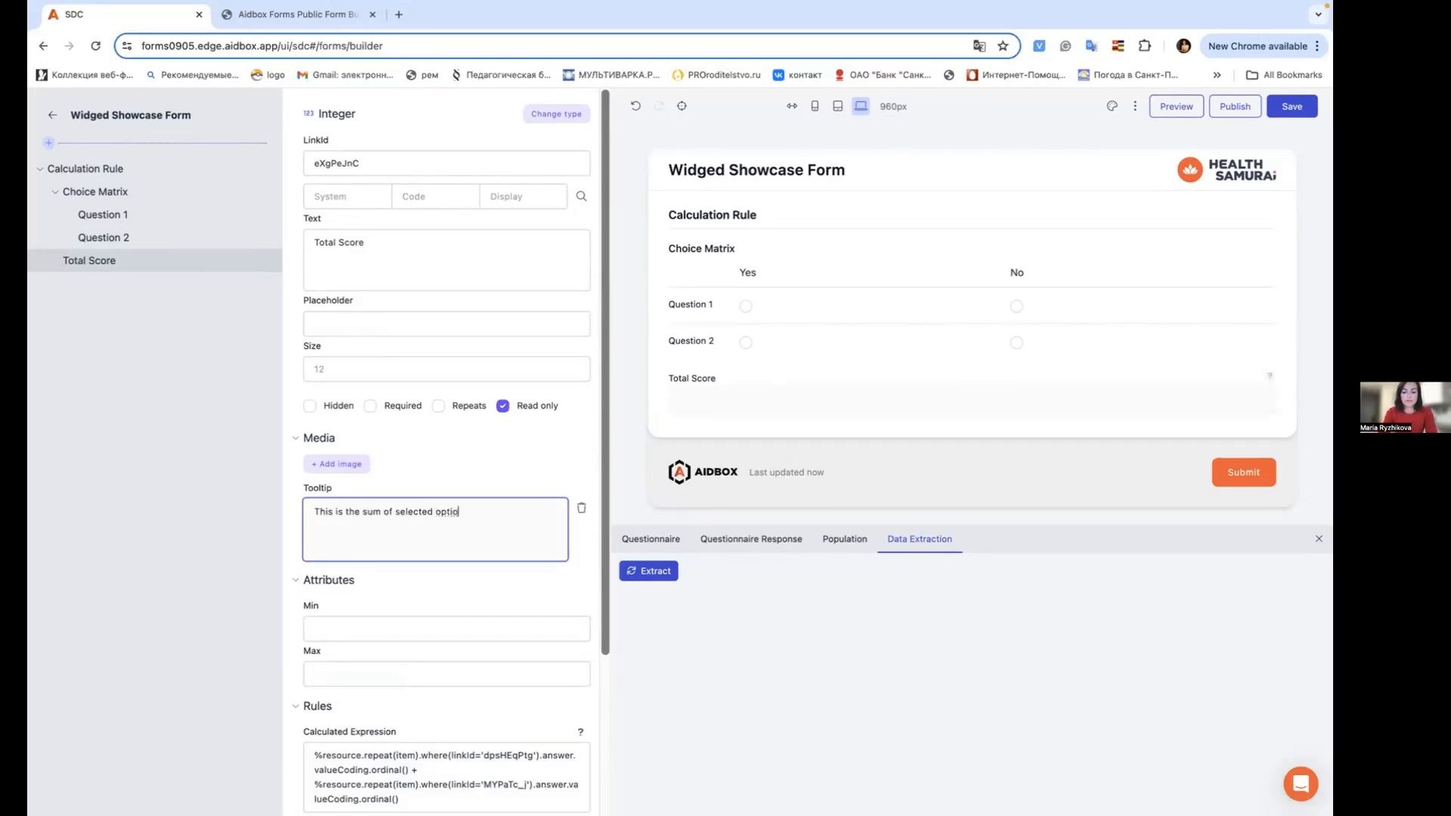
# Step: Set the size of the Calculation Rule group to 6
pyautogui.click(98, 167)
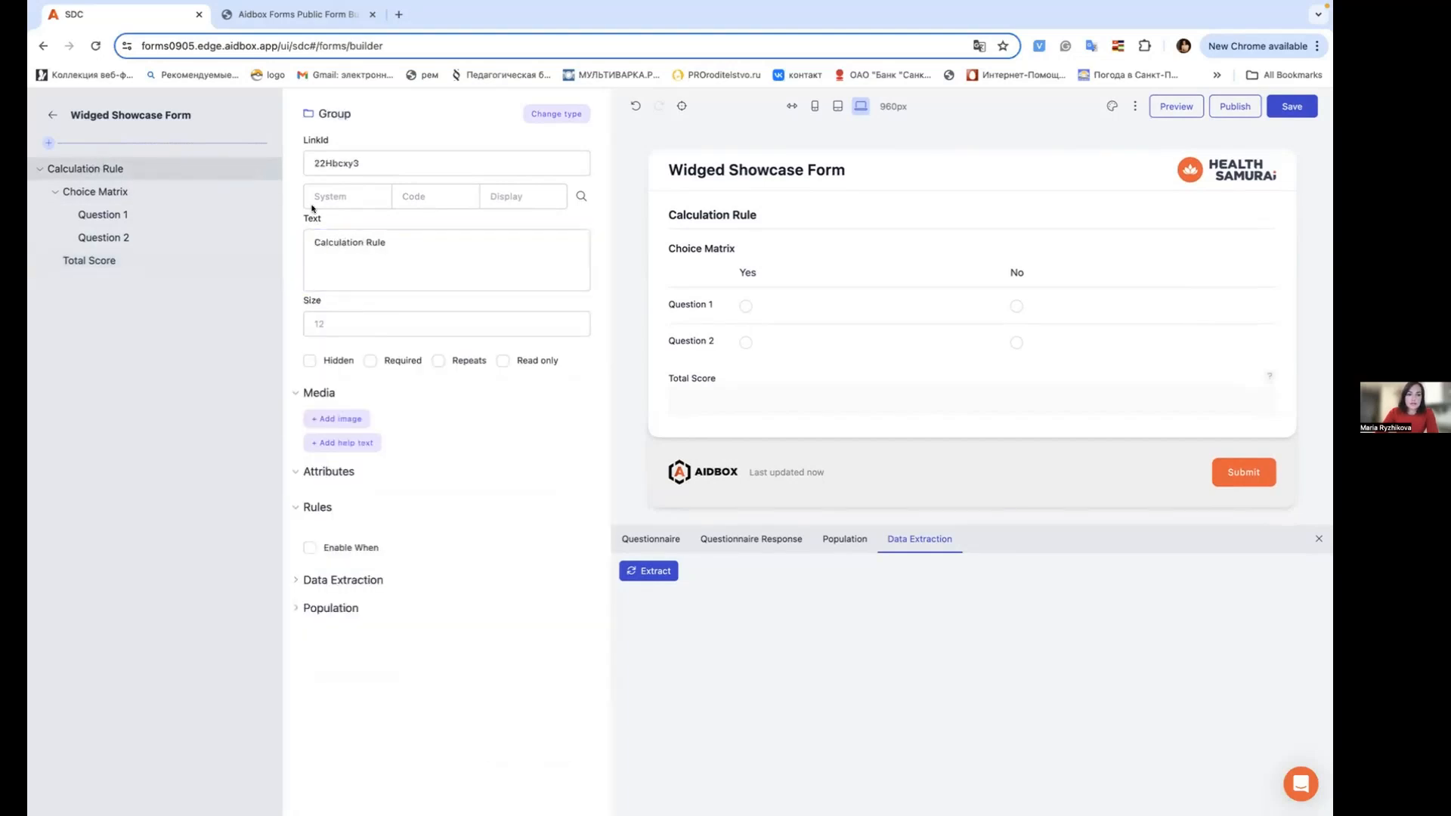
pyautogui.click(338, 330)
pyautogui.write('6')
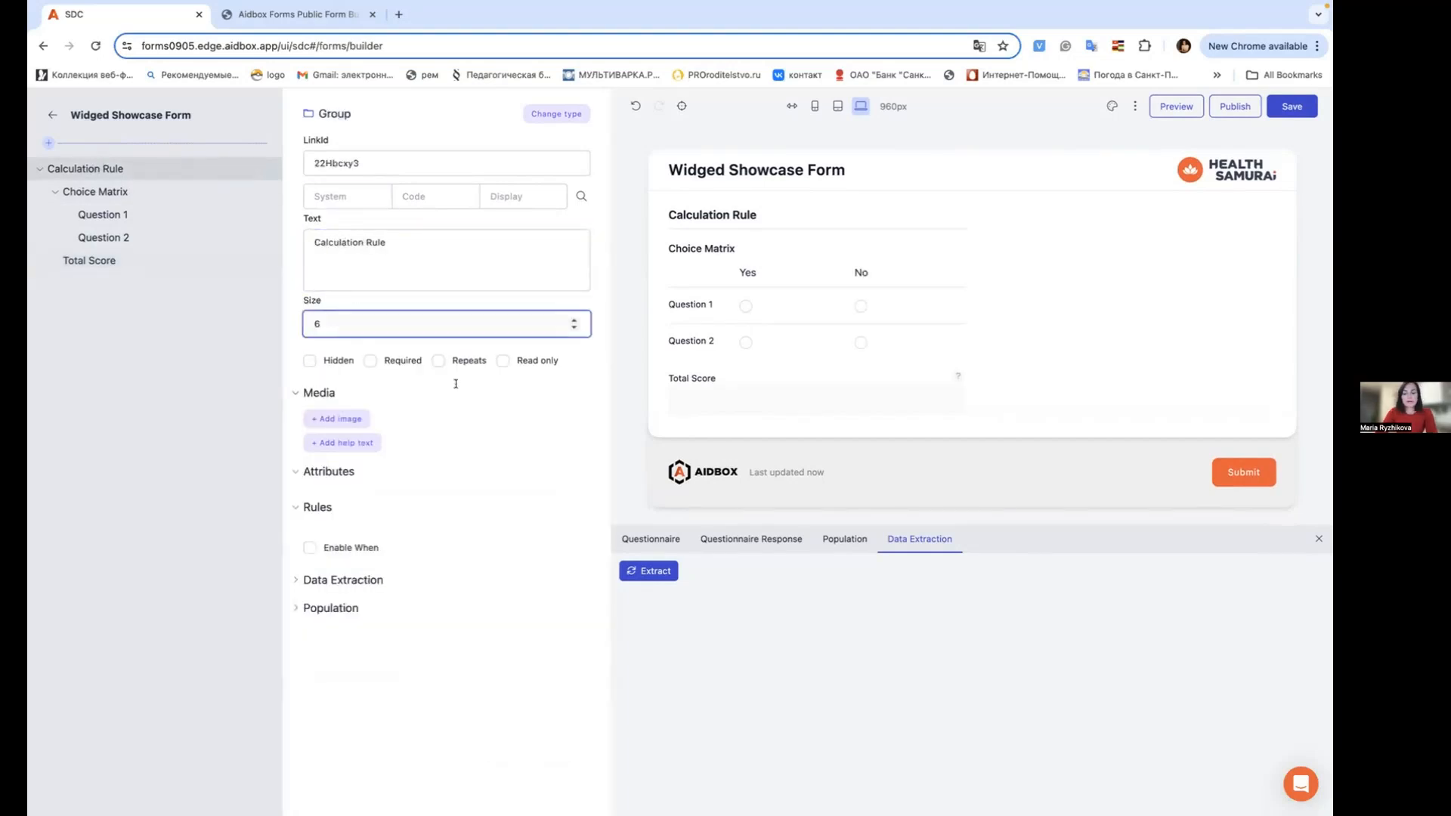
# Step: Answer Yes to both matrix questions in the form preview and inspect Total Score's calculated expression
pyautogui.click(744, 306)
pyautogui.click(743, 341)
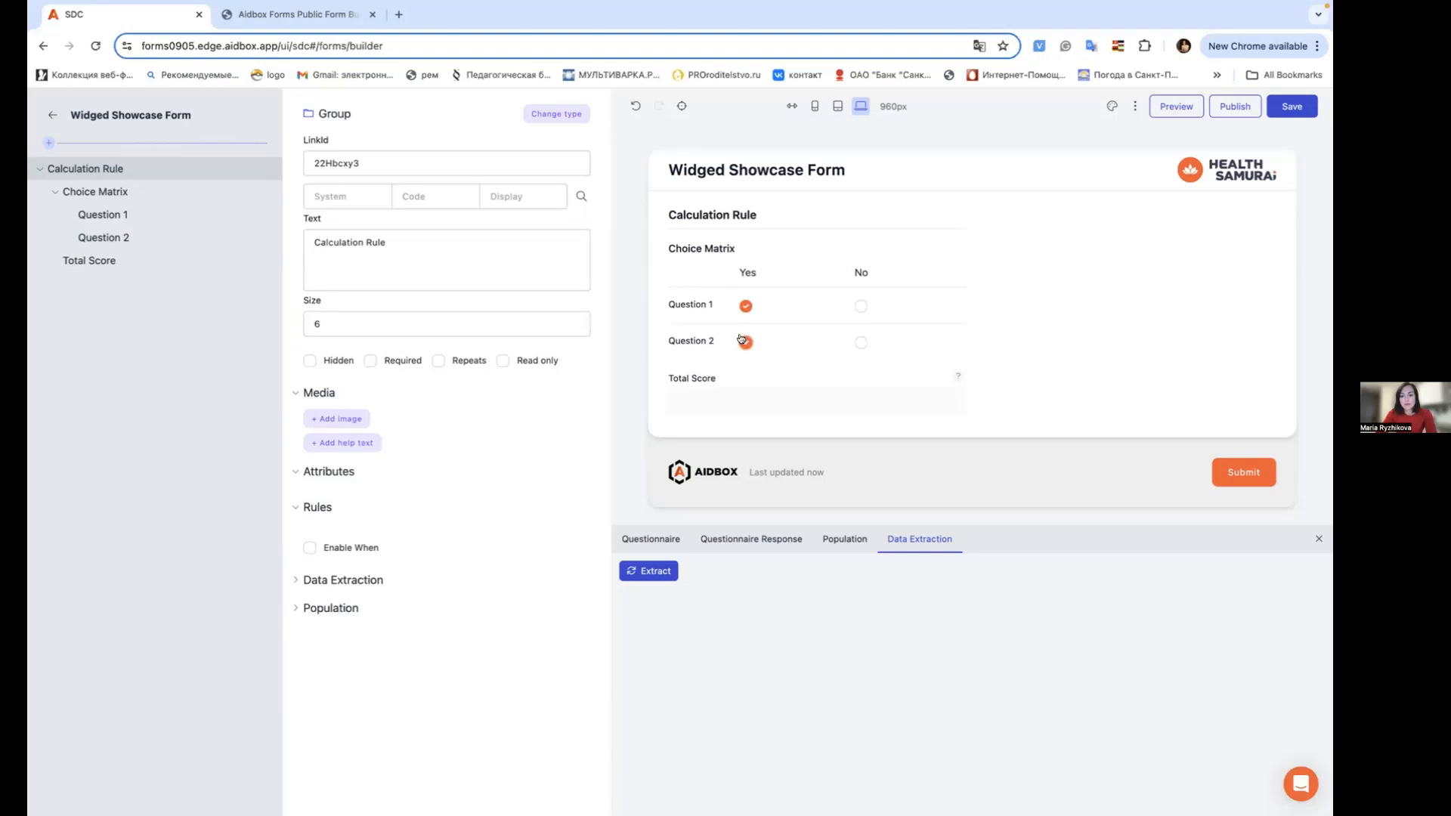
pyautogui.click(88, 258)
pyautogui.scroll(-3, 317, 577)
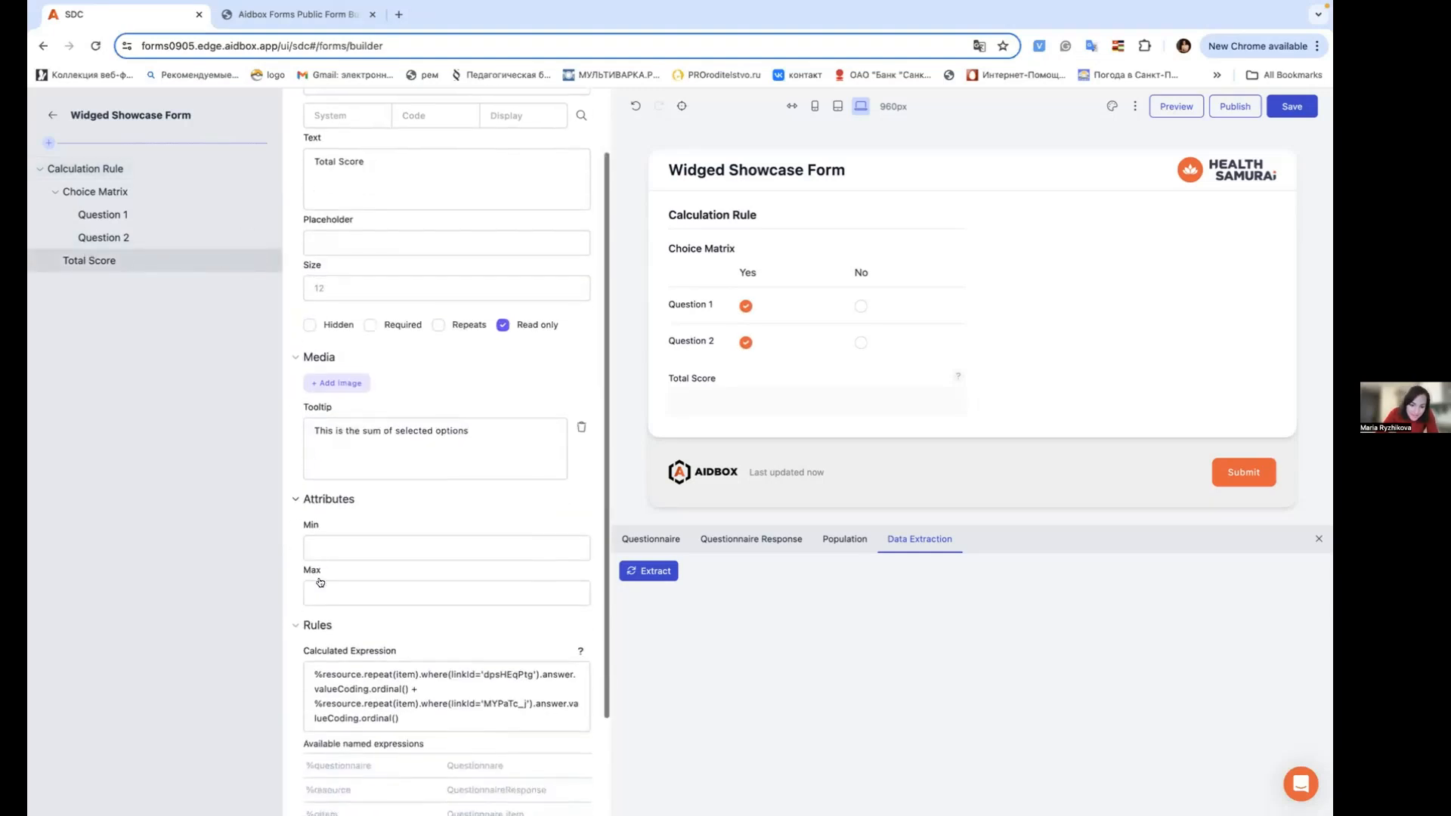
# Step: Check Question 1's LinkId against Total Score's calculated expression and retest the preview with Yes for both questions
pyautogui.click(114, 214)
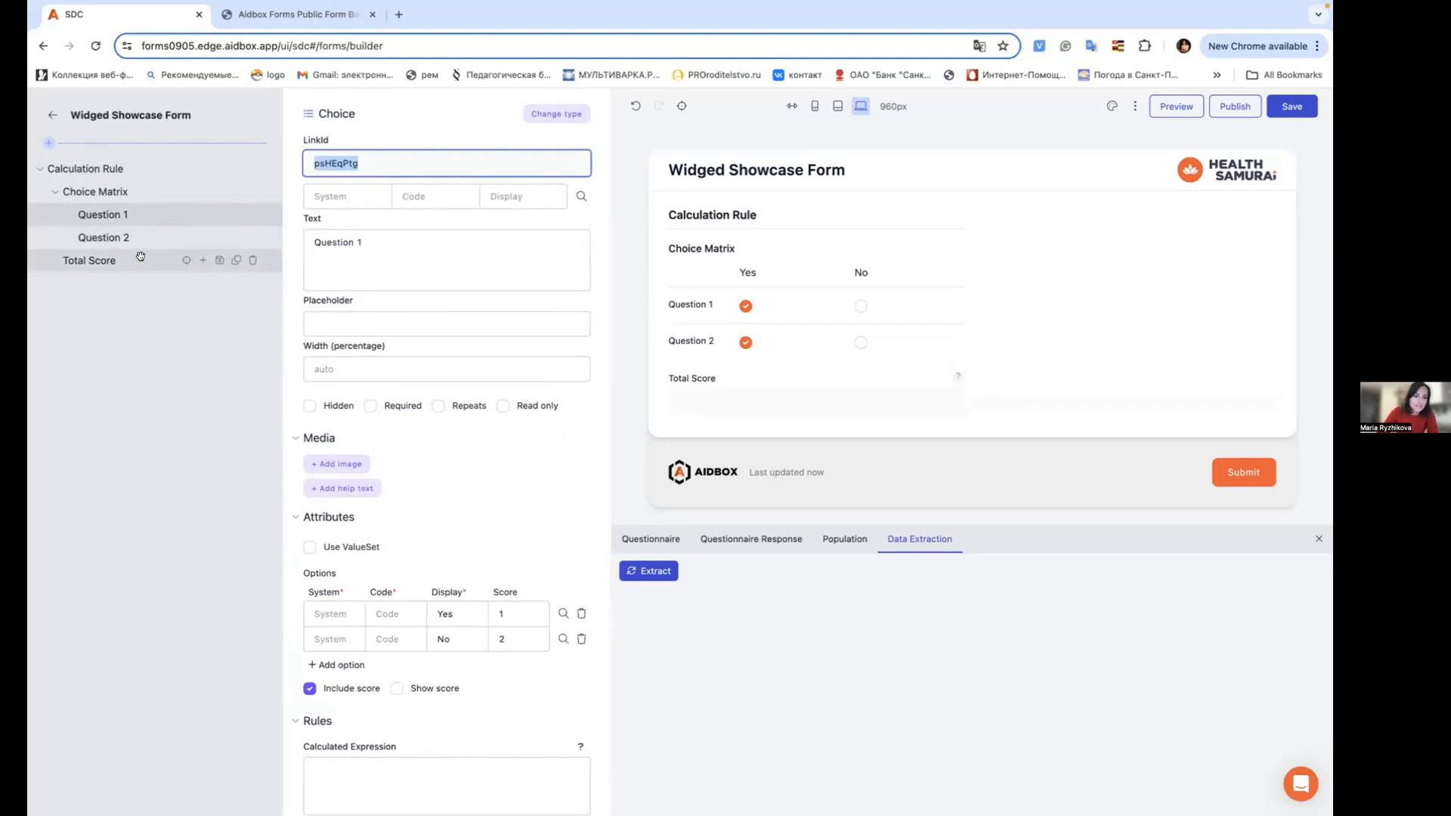
pyautogui.click(139, 257)
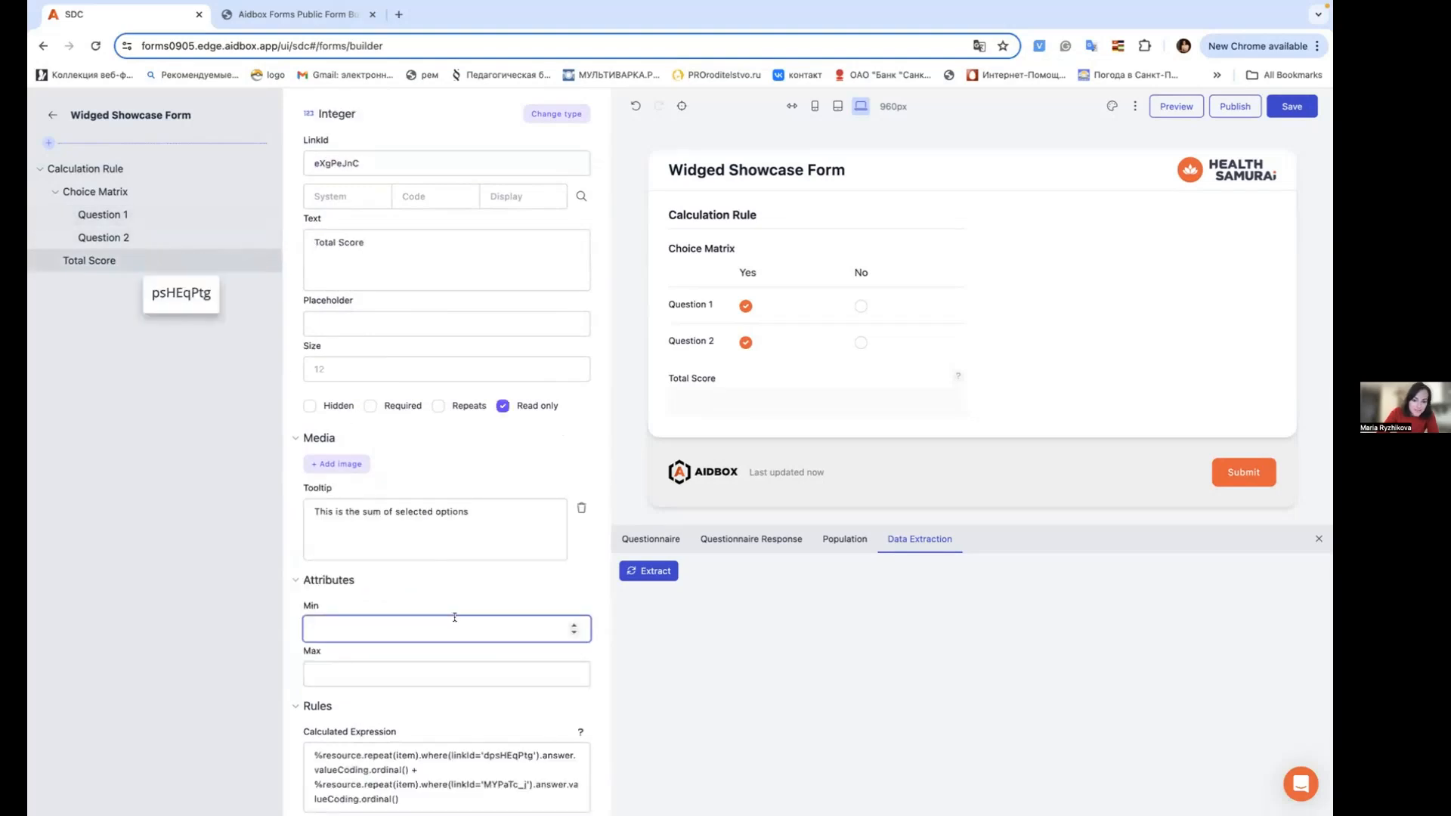
pyautogui.scroll(-1, 454, 653)
pyautogui.scroll(-2, 453, 653)
pyautogui.click(512, 656)
pyautogui.moveTo(534, 648); pyautogui.dragTo(496, 649)
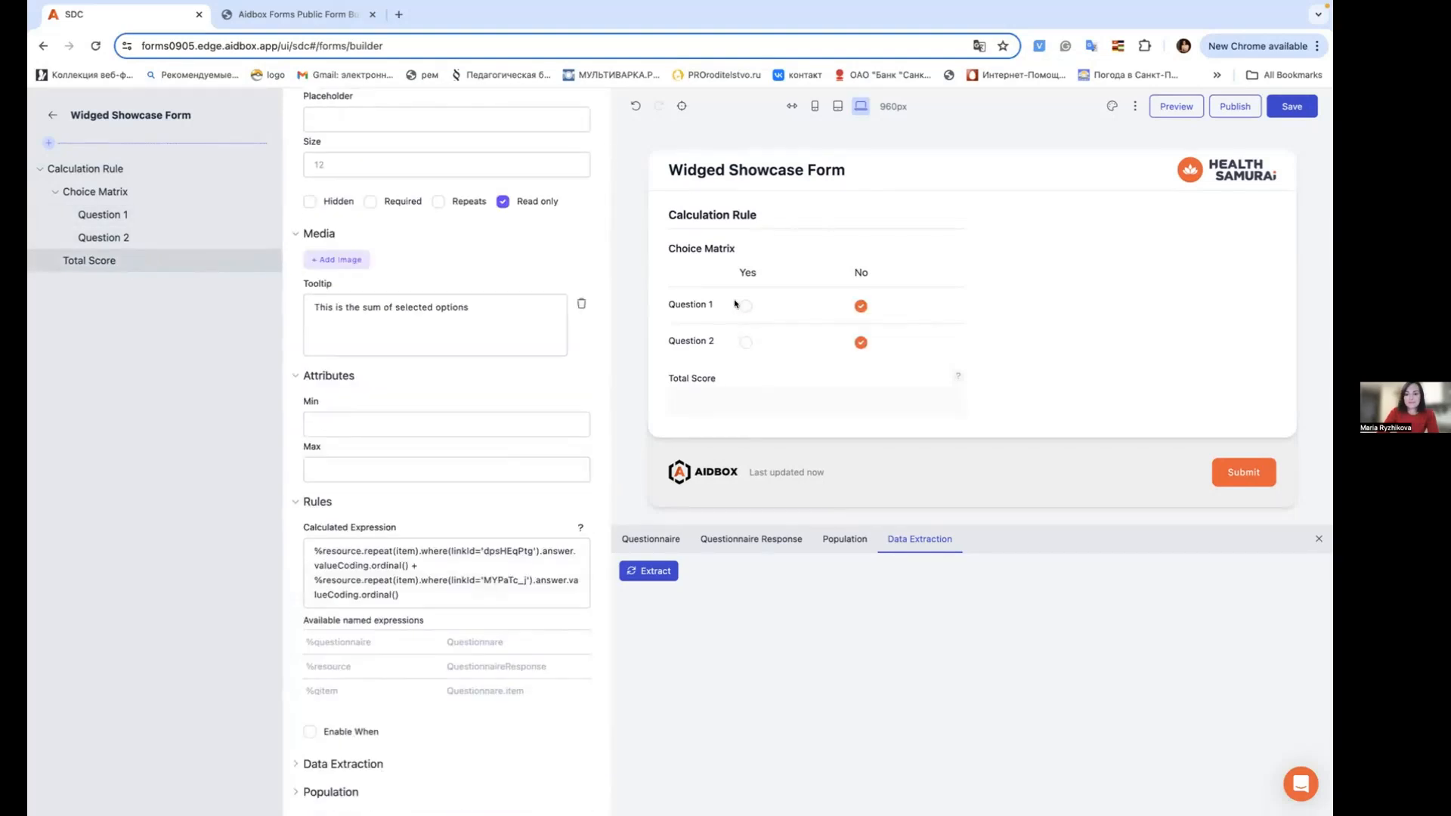
pyautogui.click(743, 306)
pyautogui.click(745, 342)
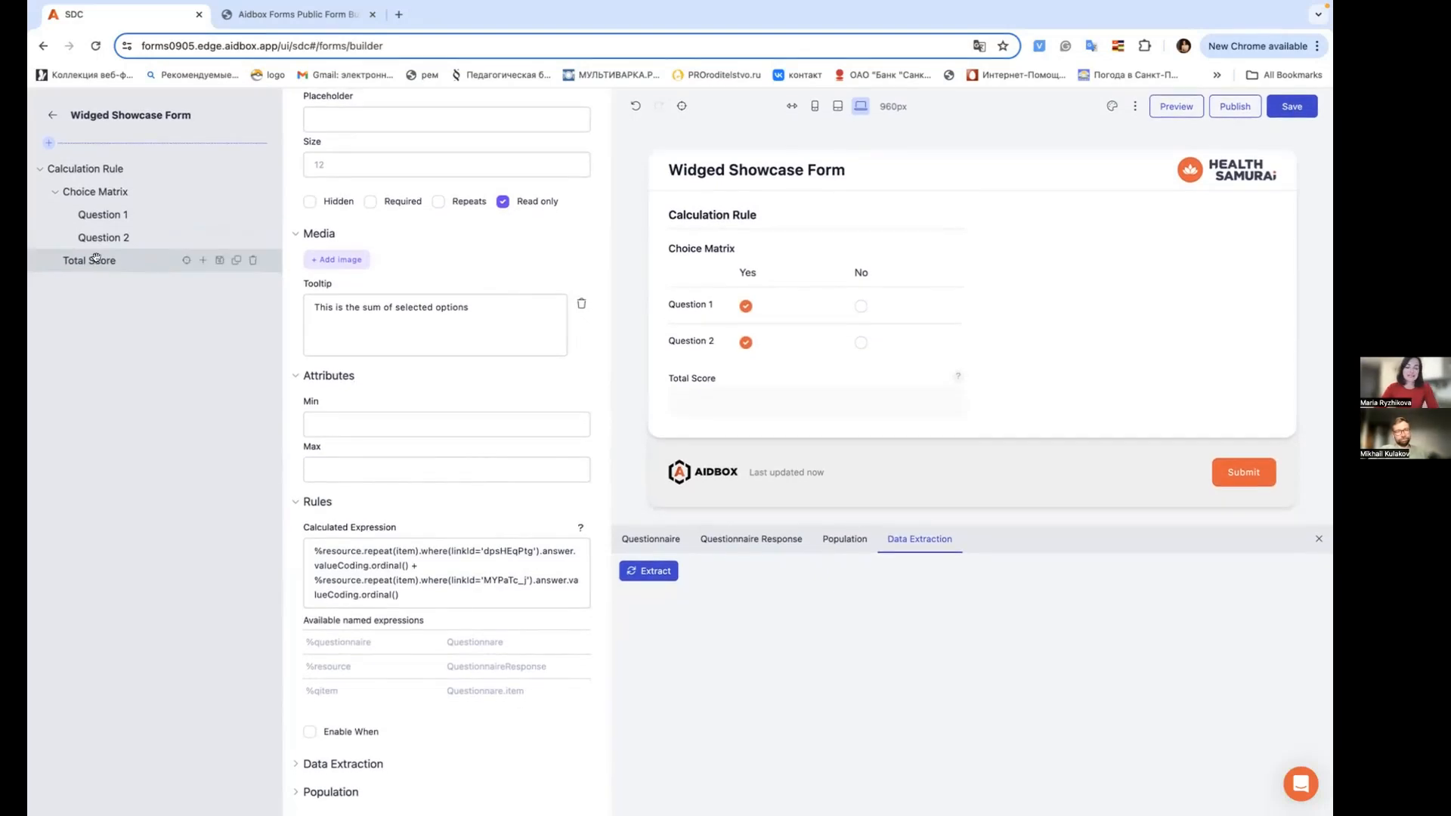
# Step: Add a new top-level group to the form and set its text to "Enable Whent"
pyautogui.click(48, 143)
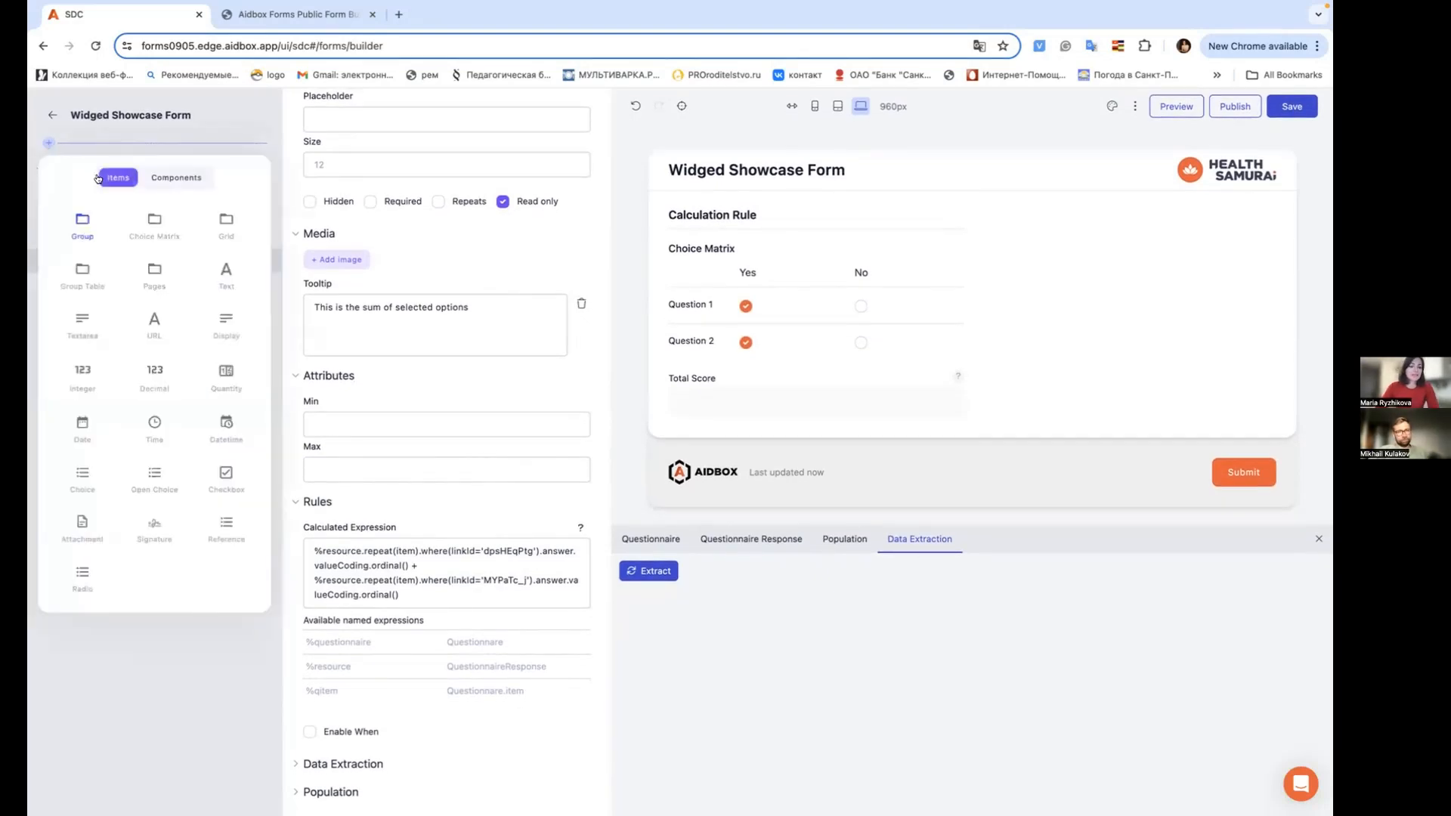
pyautogui.click(83, 223)
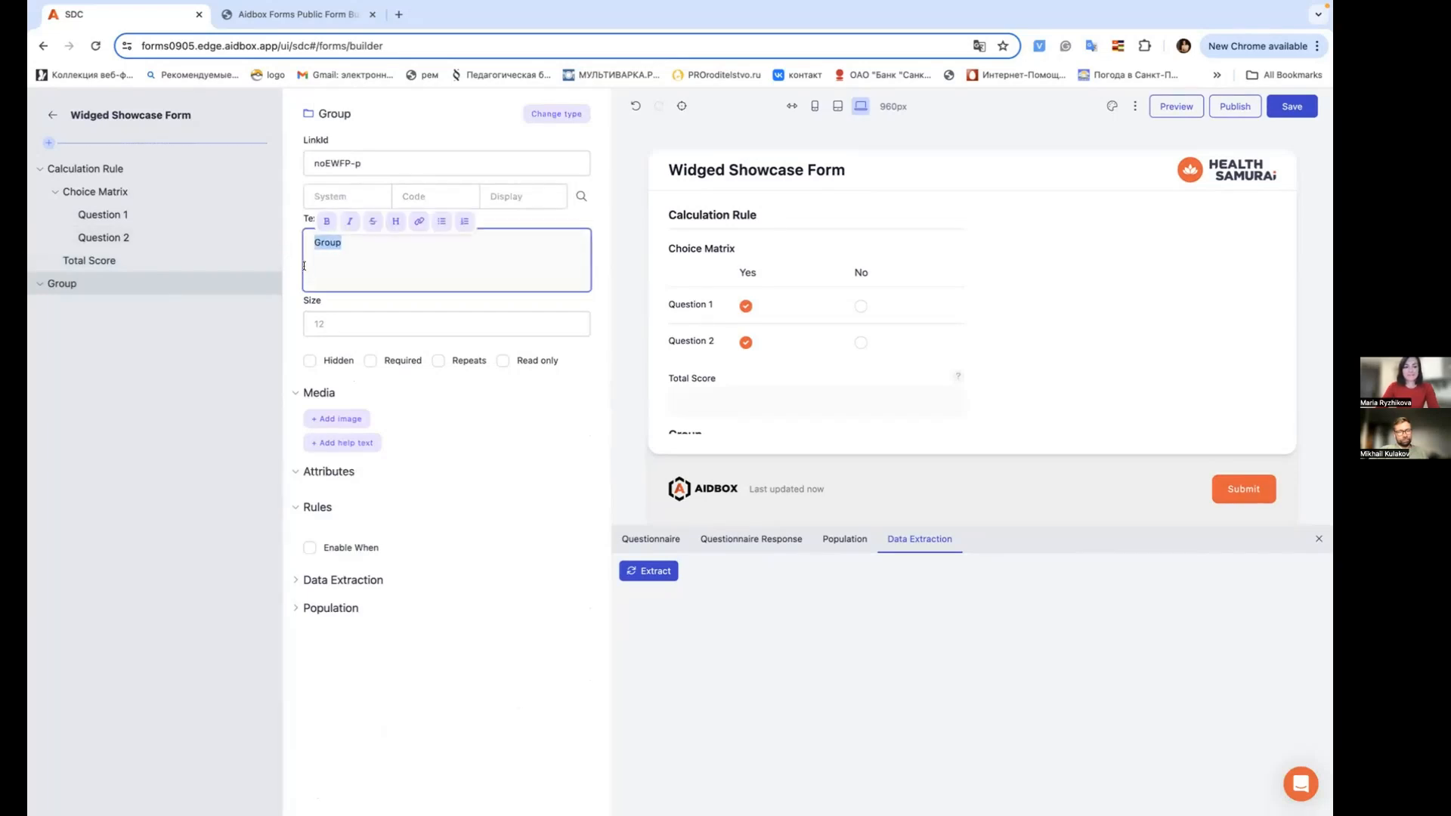
pyautogui.write('Enable Whent')
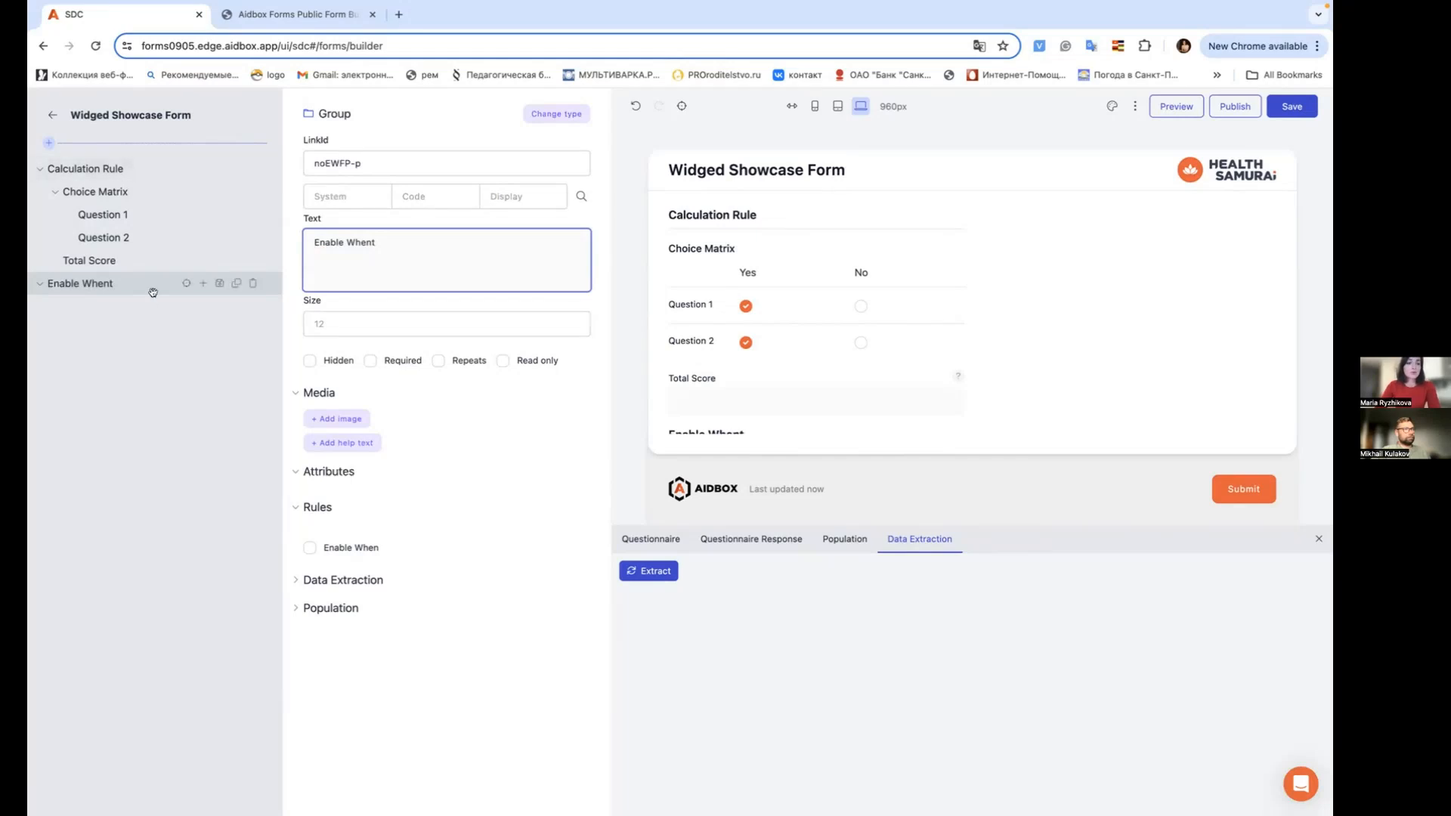
# Step: Add a text question to the Enable Whent group, duplicate it three times and rename the original "Patient Name"
pyautogui.click(202, 283)
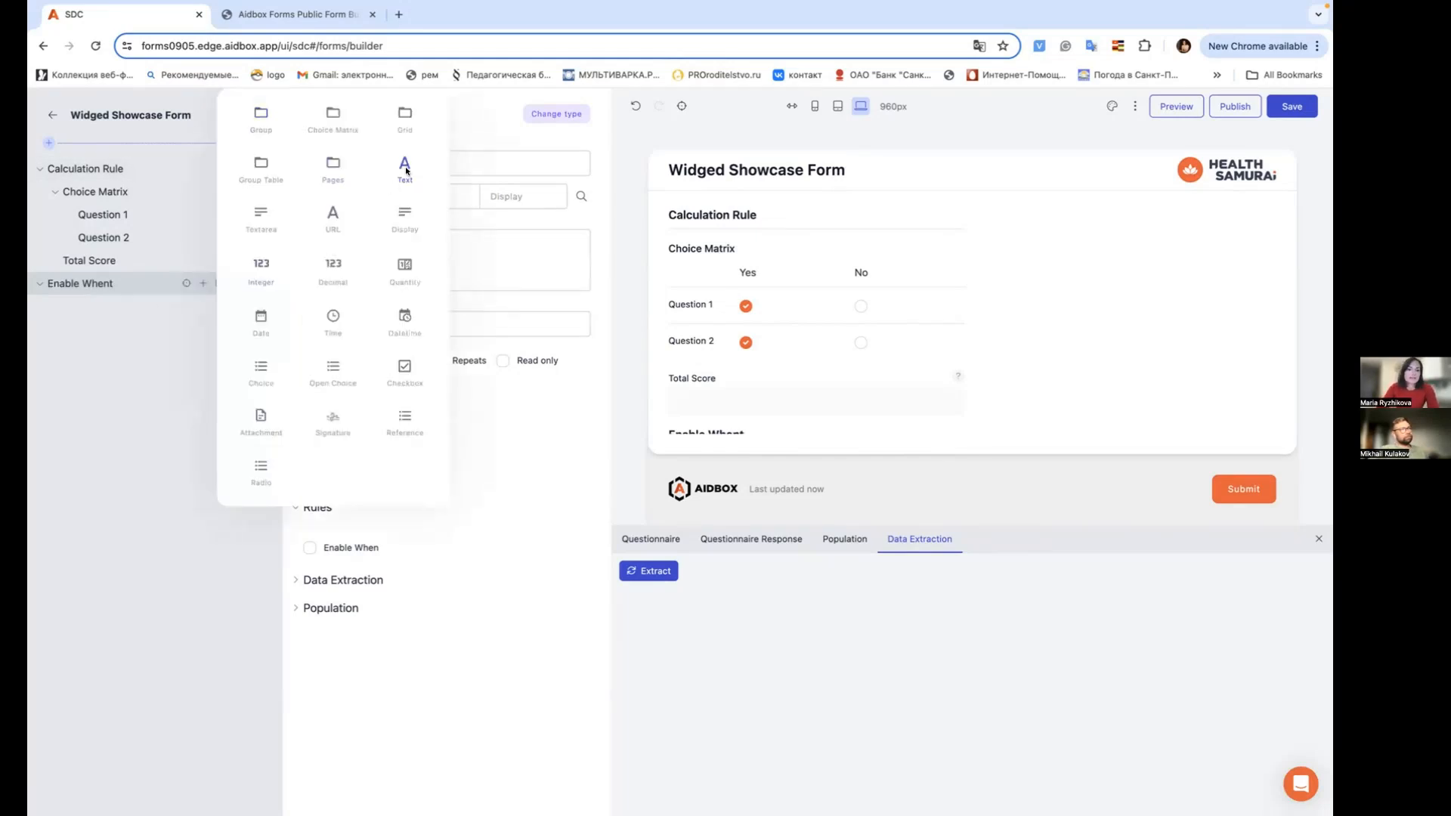
pyautogui.click(405, 167)
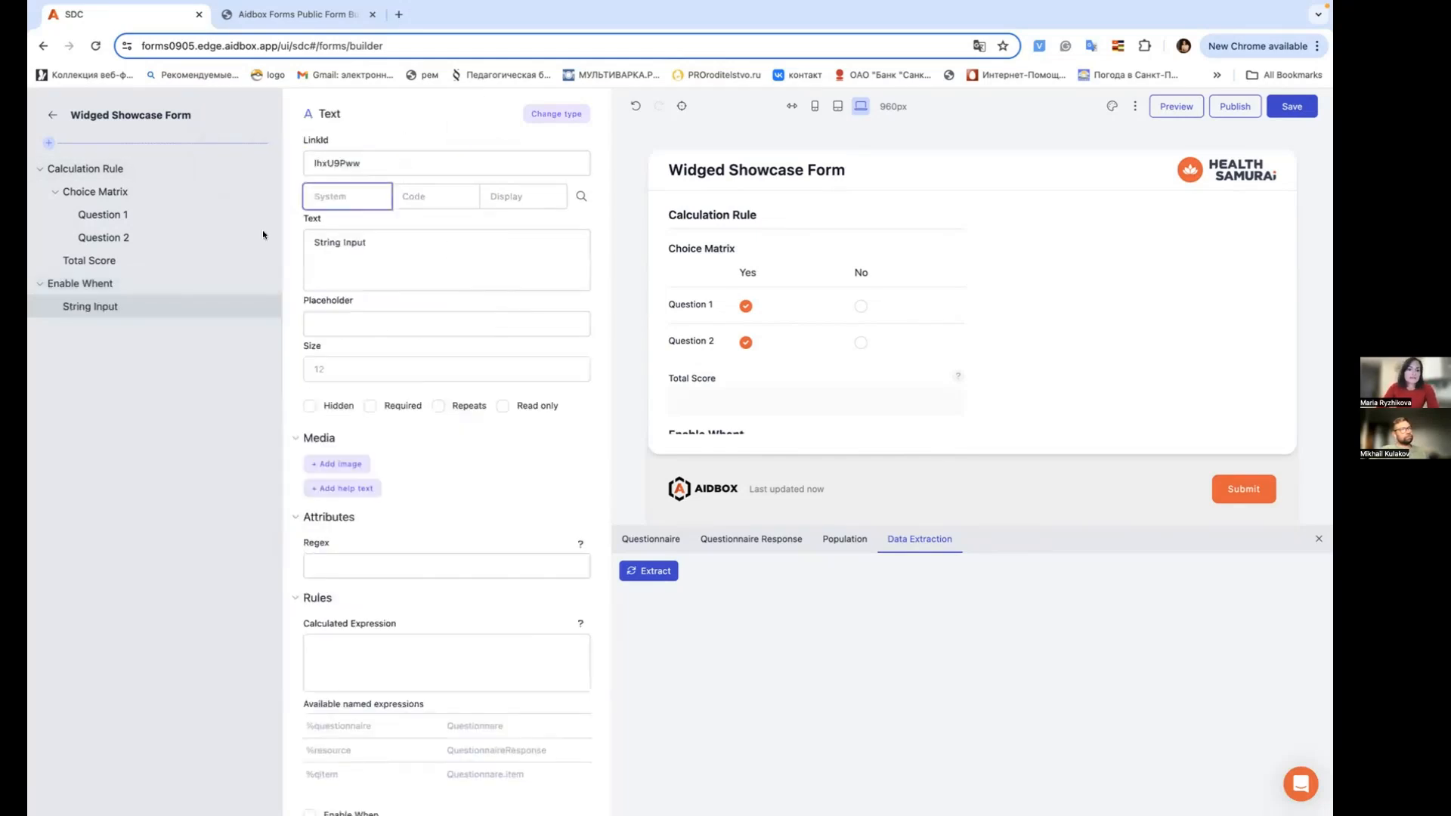
pyautogui.tripleClick(373, 242)
pyautogui.write('Pa')
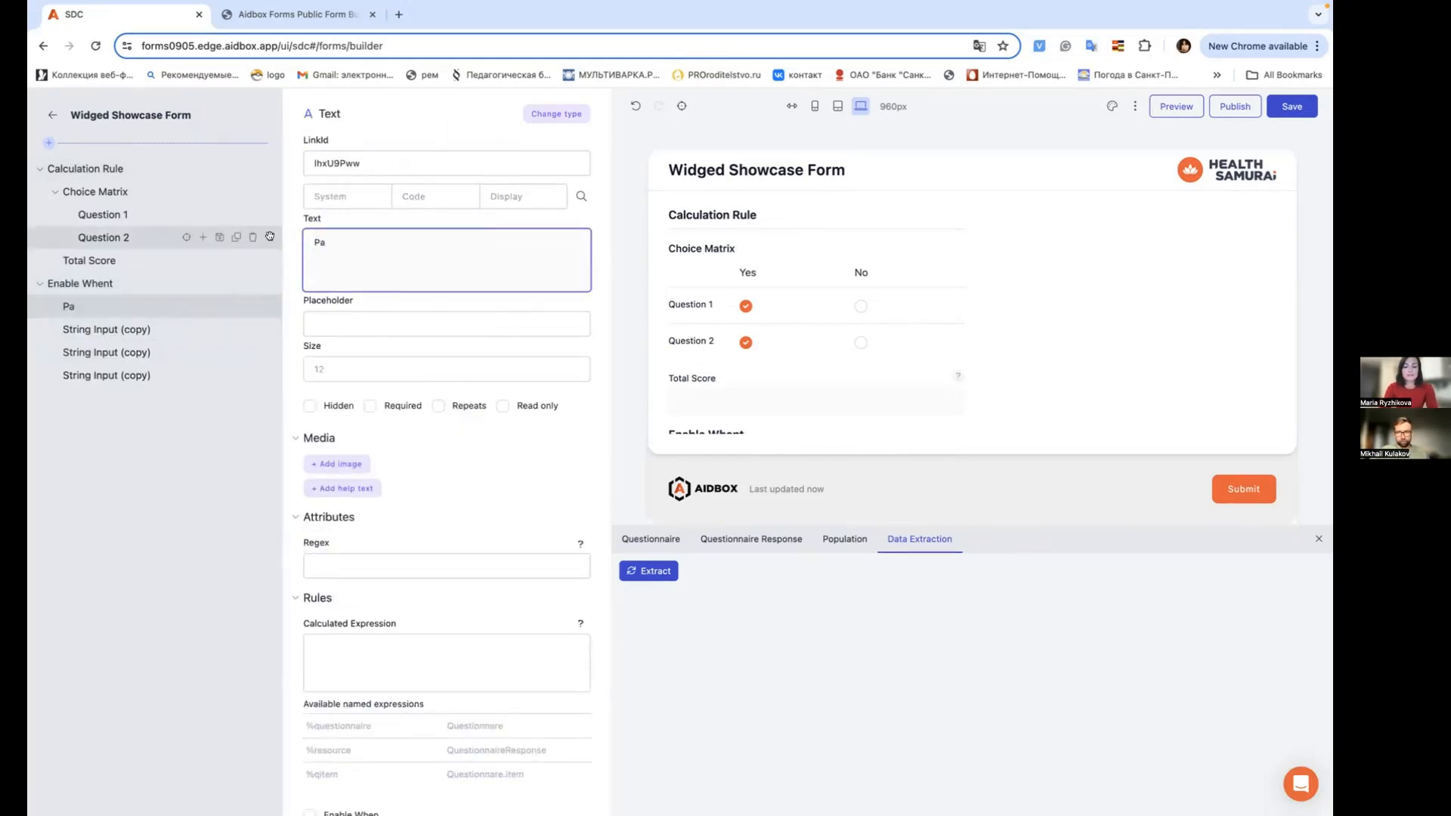
pyautogui.write('tient Name')
# Step: Rename the first copied question "DOB" and change its type to Date
pyautogui.click(106, 329)
pyautogui.tripleClick(408, 242)
pyautogui.write('DOB')
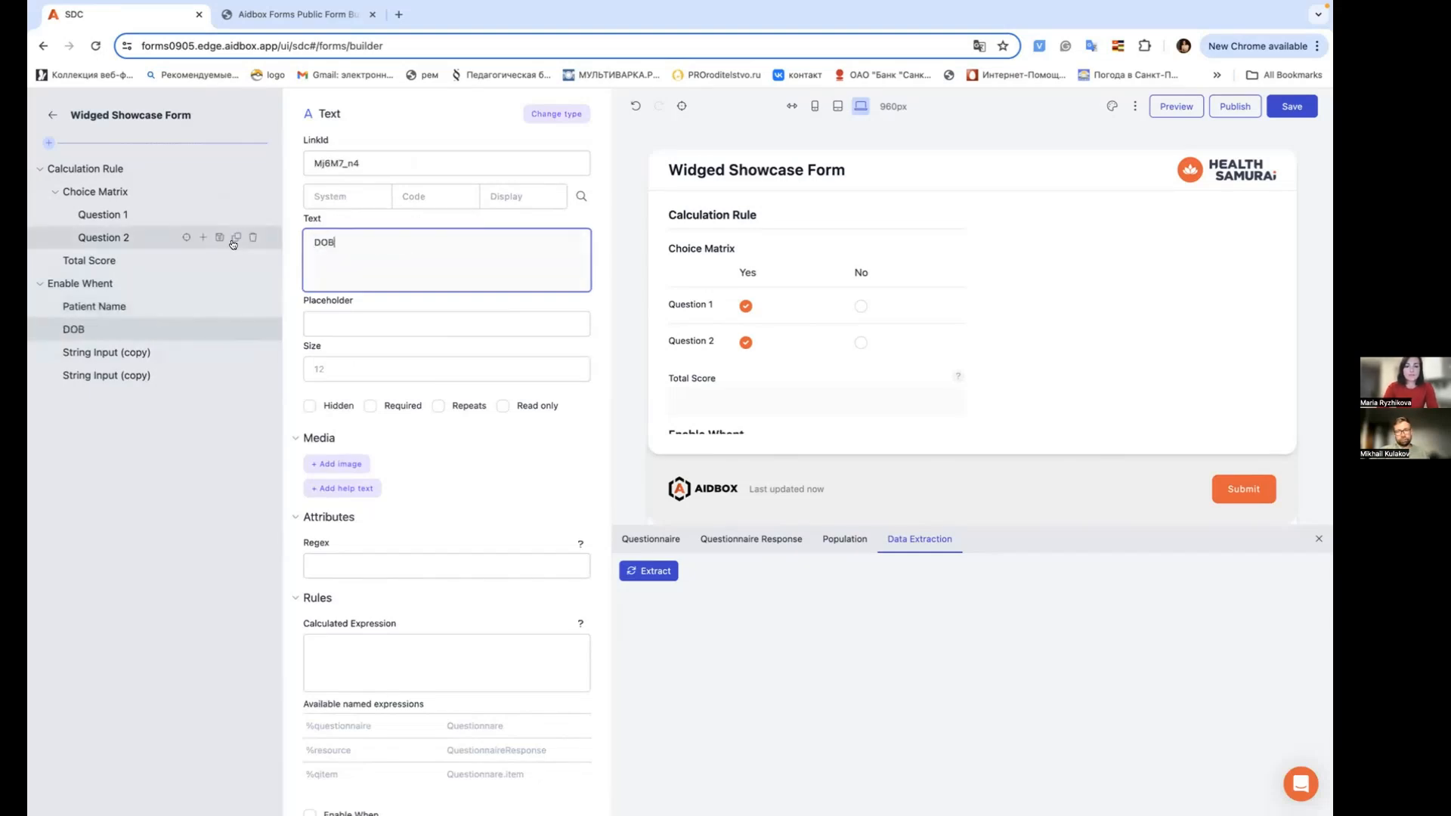
pyautogui.click(572, 113)
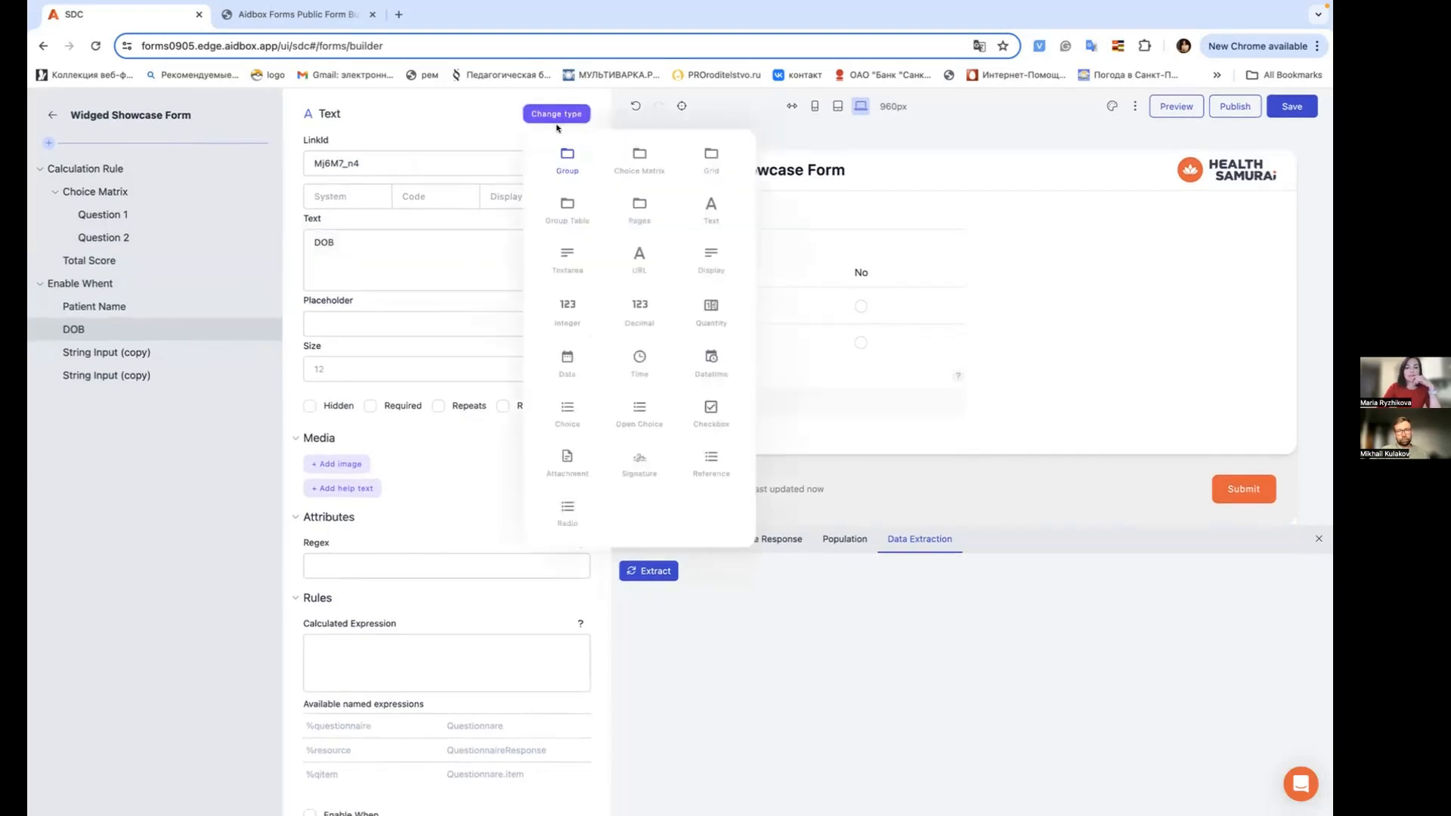
pyautogui.click(577, 350)
# Step: Rename the last copied question in the Enable Whent group "Are you pregnant?"
pyautogui.click(396, 243)
pyautogui.hotkey('ctrl', 'a')
pyautogui.write('Are you pregnant')
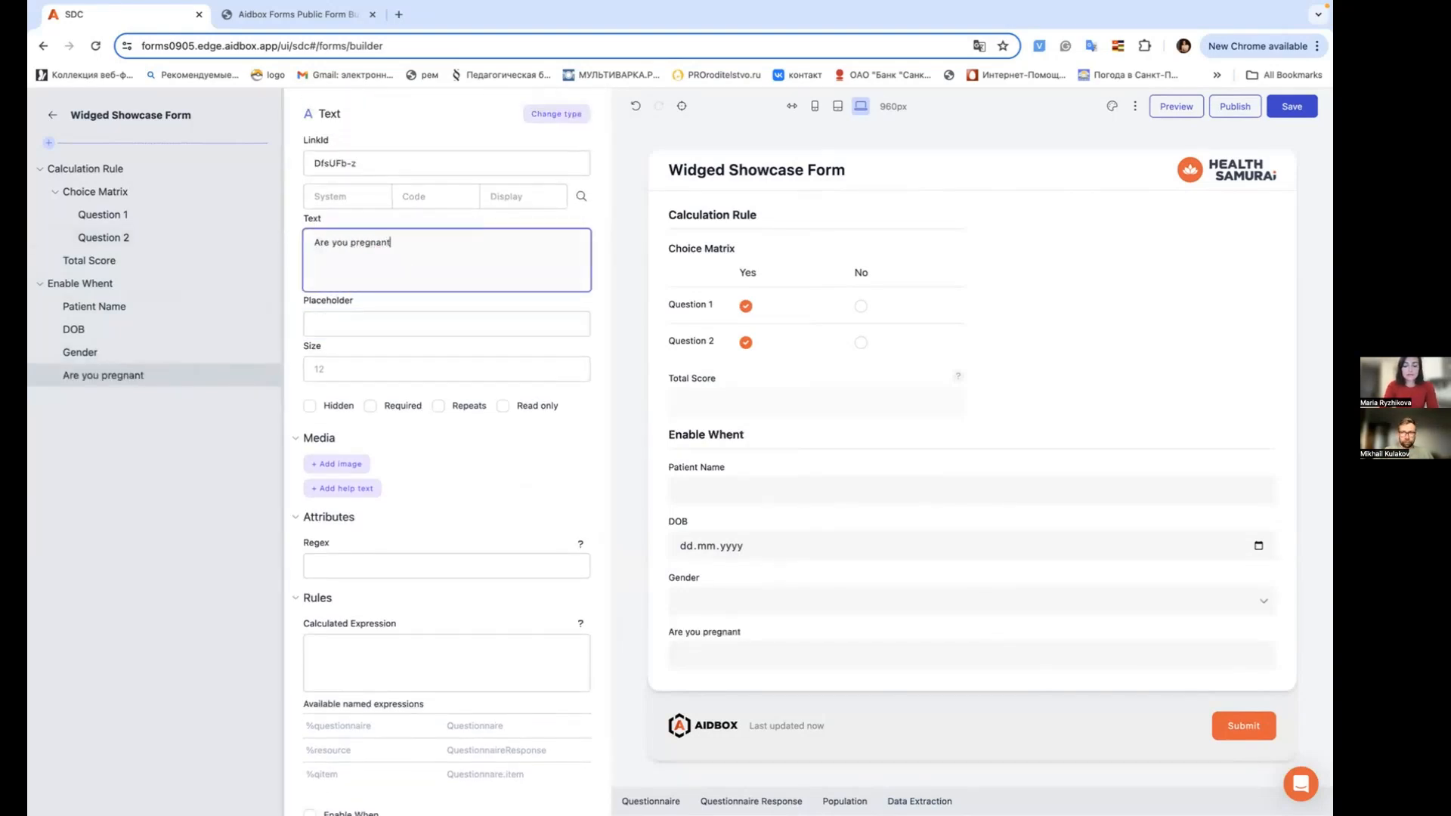
pyautogui.write('?')
# Step: Change the type of the "Are you pregnant?" question to Radio
pyautogui.click(556, 113)
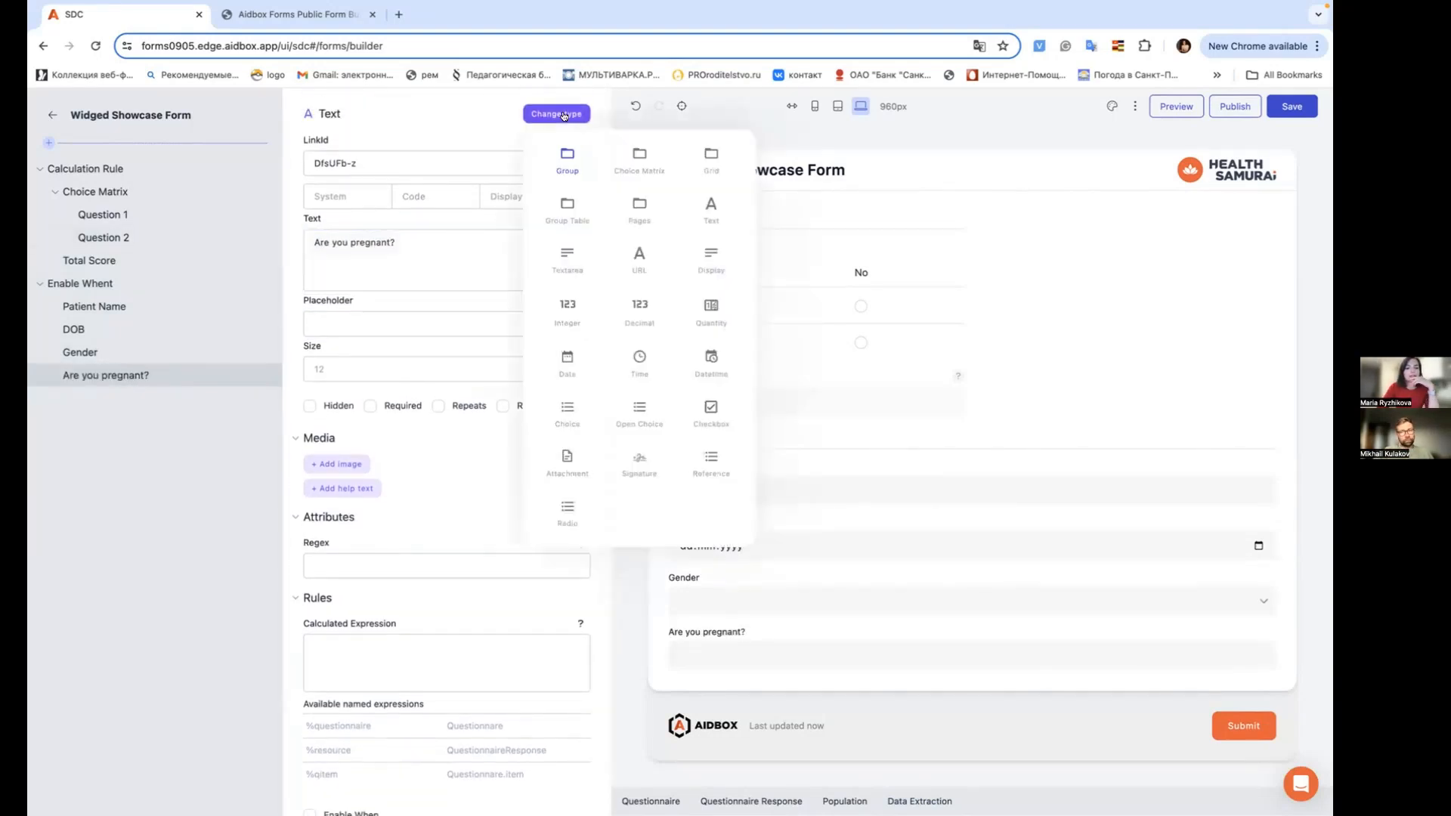
pyautogui.click(567, 415)
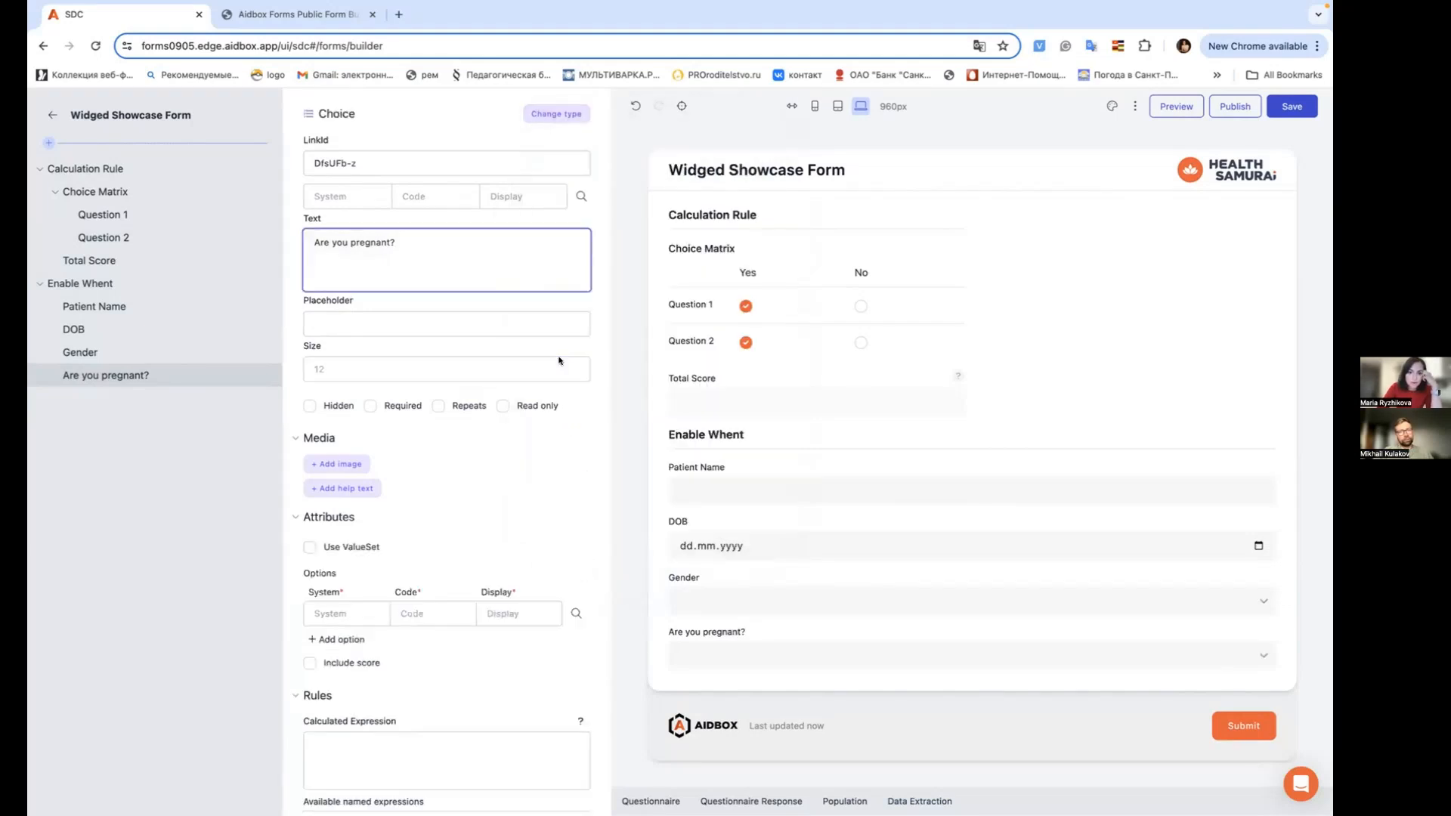
pyautogui.click(556, 114)
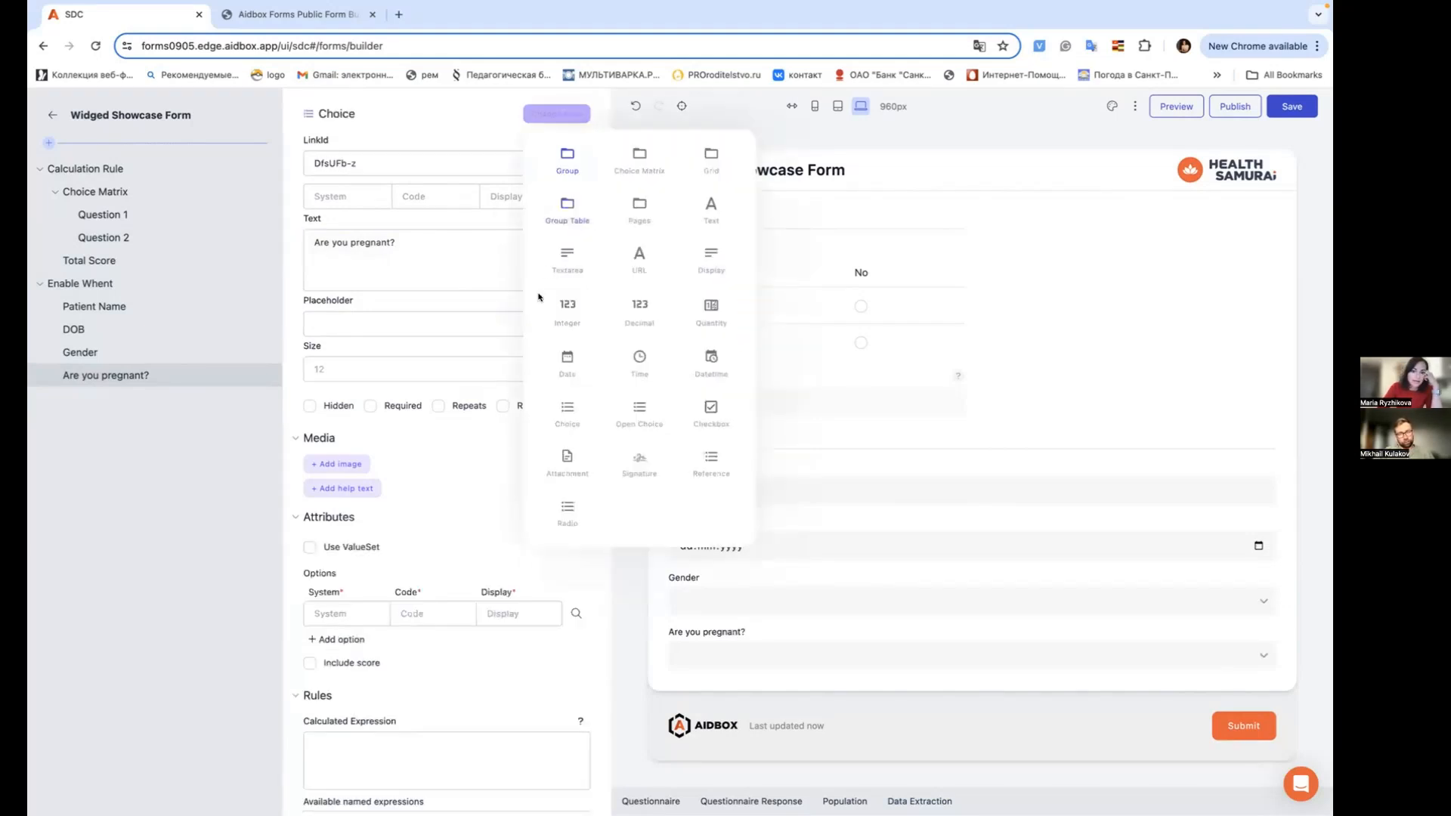
pyautogui.click(566, 518)
# Step: Give the "Are you pregnant?" question two answer options with display texts "Yes" and "No"
pyautogui.click(515, 683)
pyautogui.write('Yes')
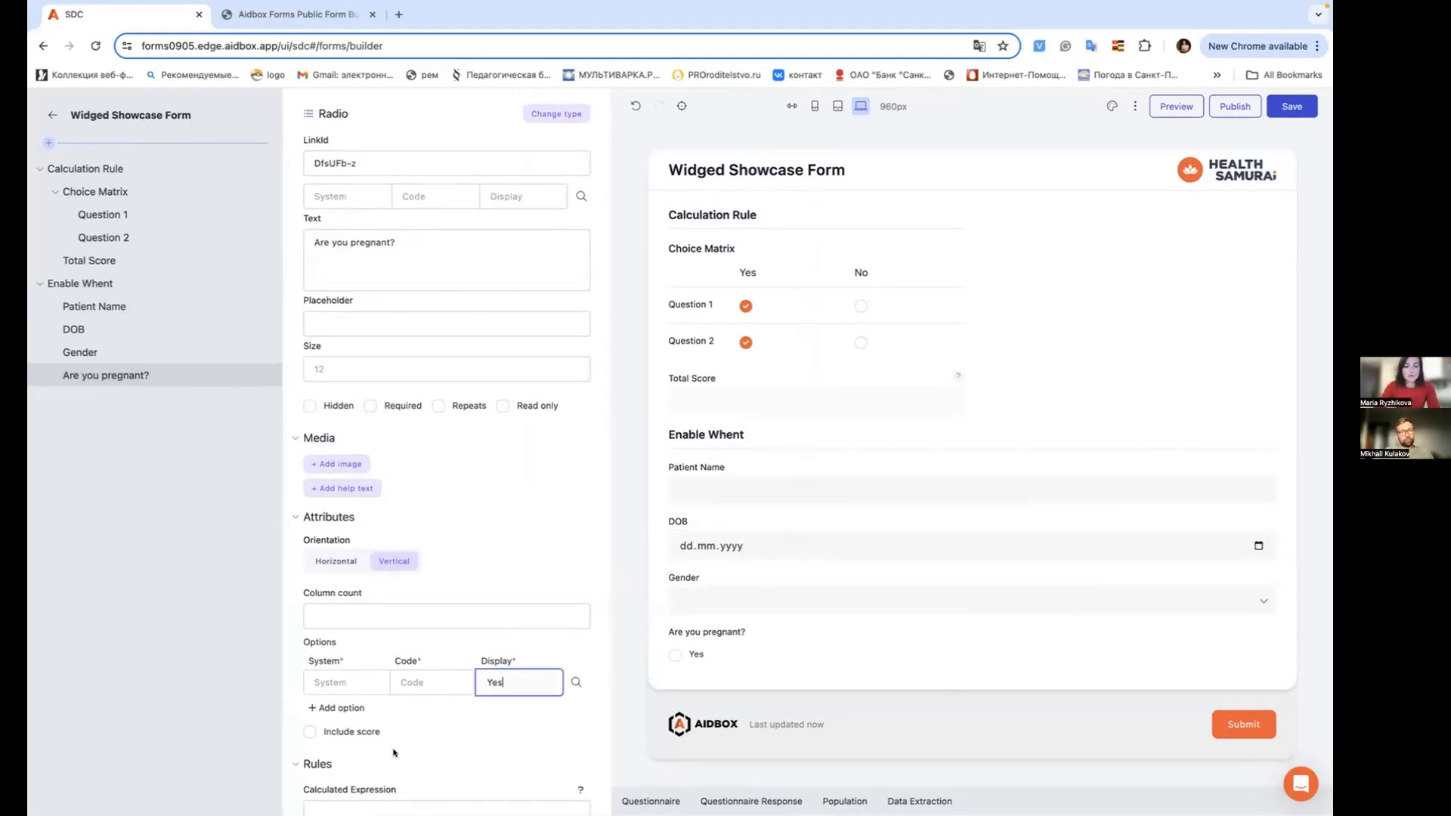
pyautogui.click(333, 708)
pyautogui.click(499, 707)
pyautogui.write('N')
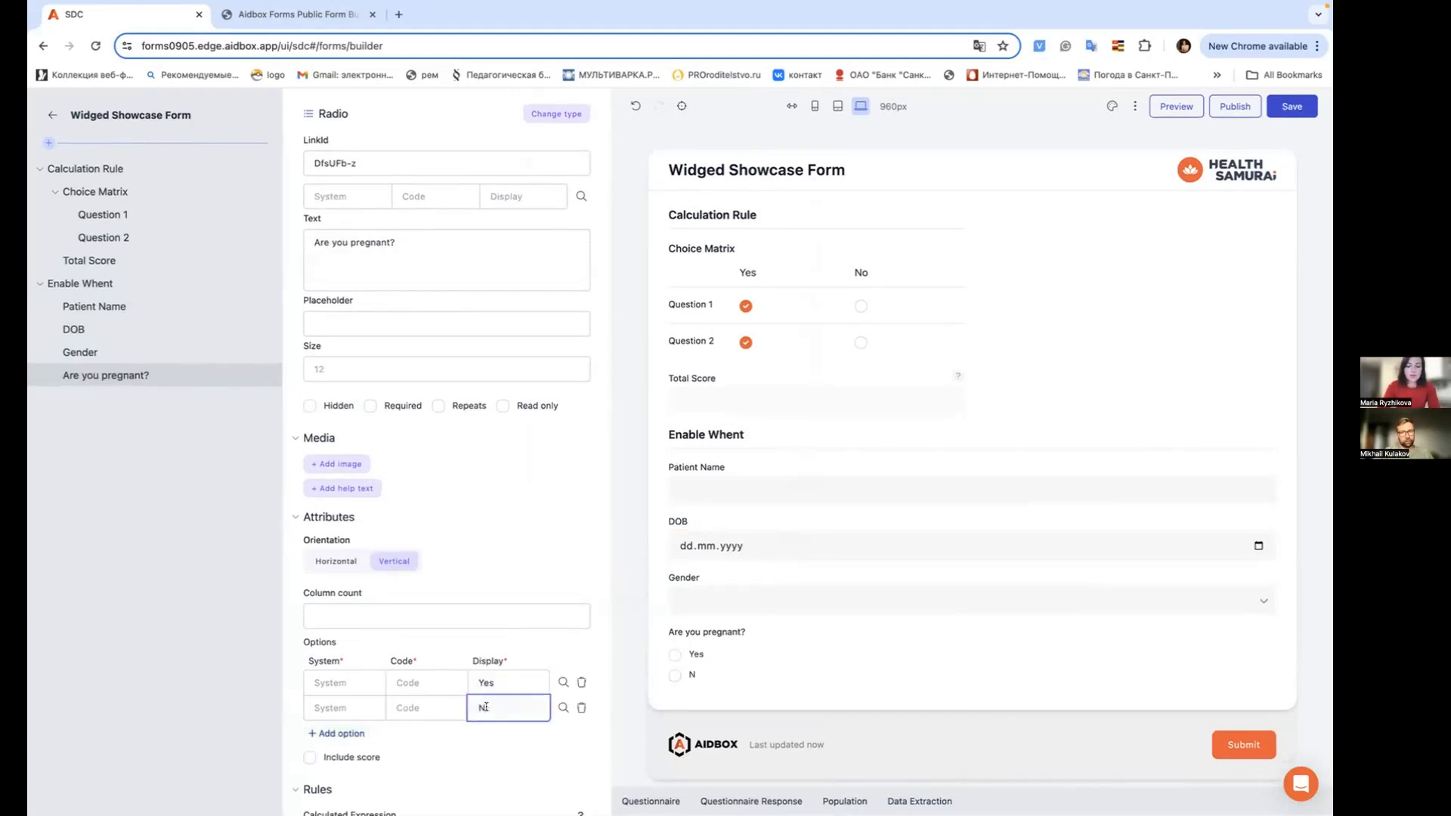
pyautogui.write('o')
# Step: Turn on Enable When for "Are you pregnant?" with the condition Gender Equal To Female
pyautogui.scroll(-3, 388, 532)
pyautogui.scroll(-3, 389, 532)
pyautogui.click(310, 609)
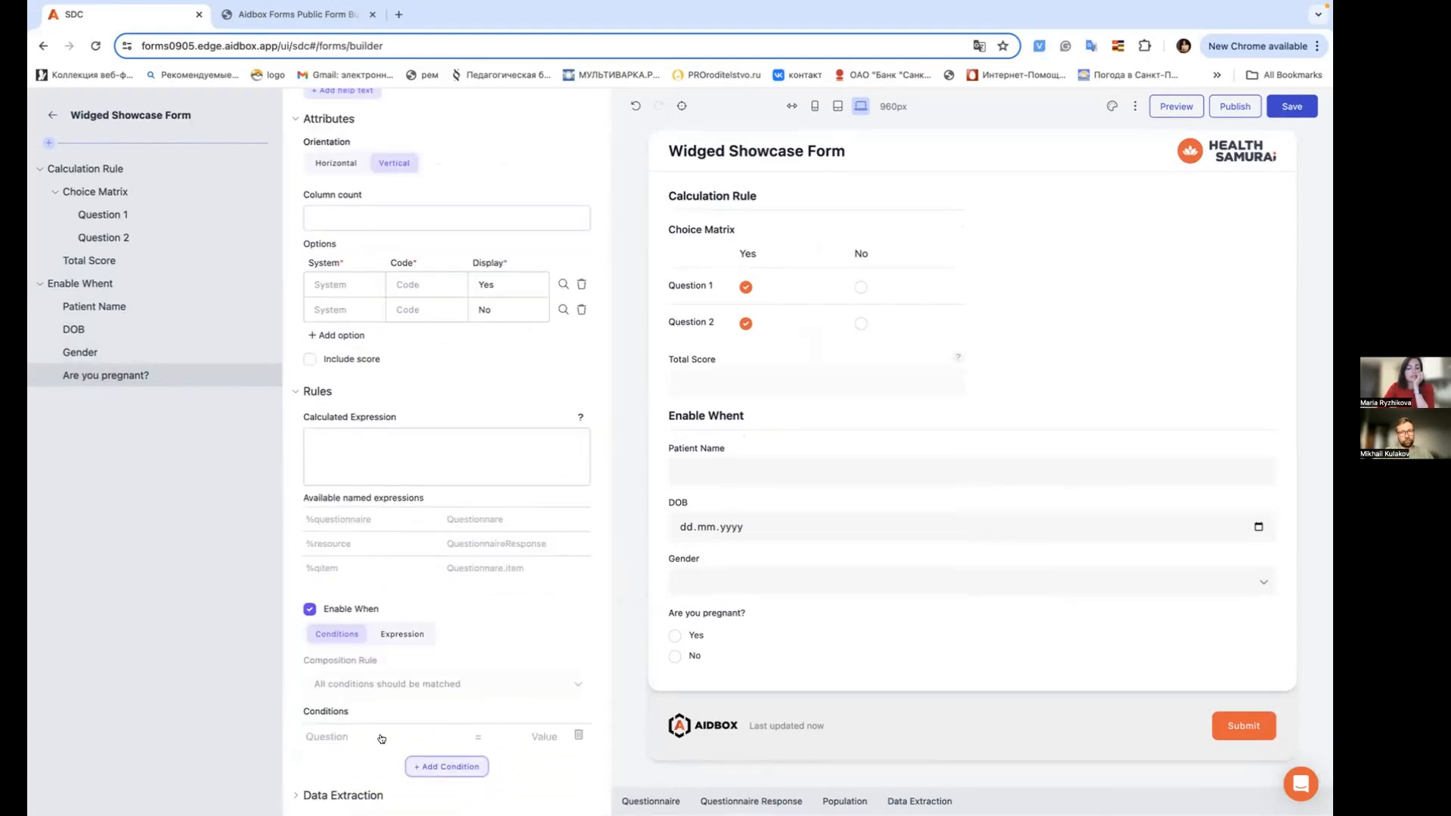
pyautogui.click(378, 705)
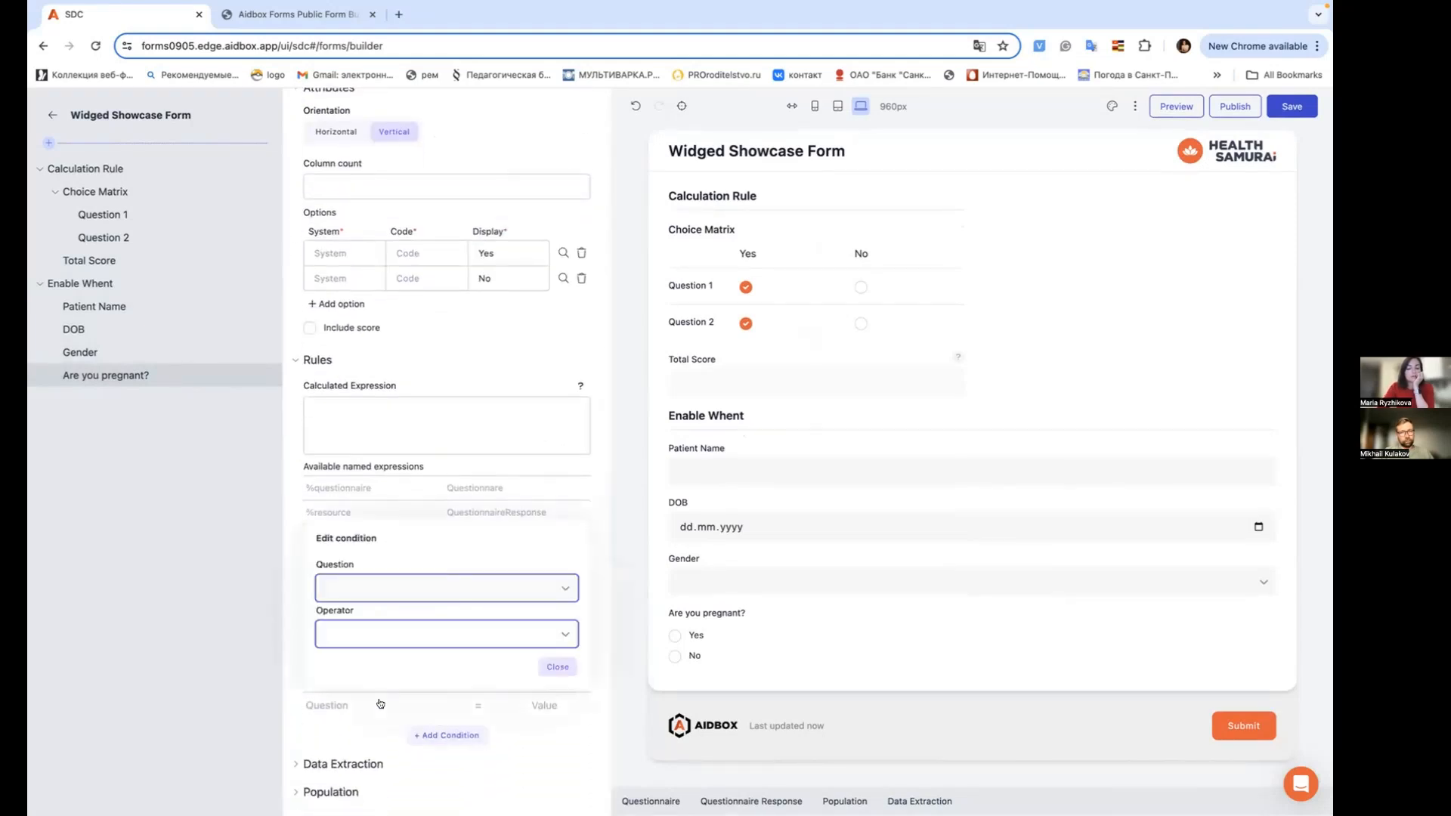
pyautogui.click(390, 589)
pyautogui.scroll(-1, 377, 688)
pyautogui.click(346, 749)
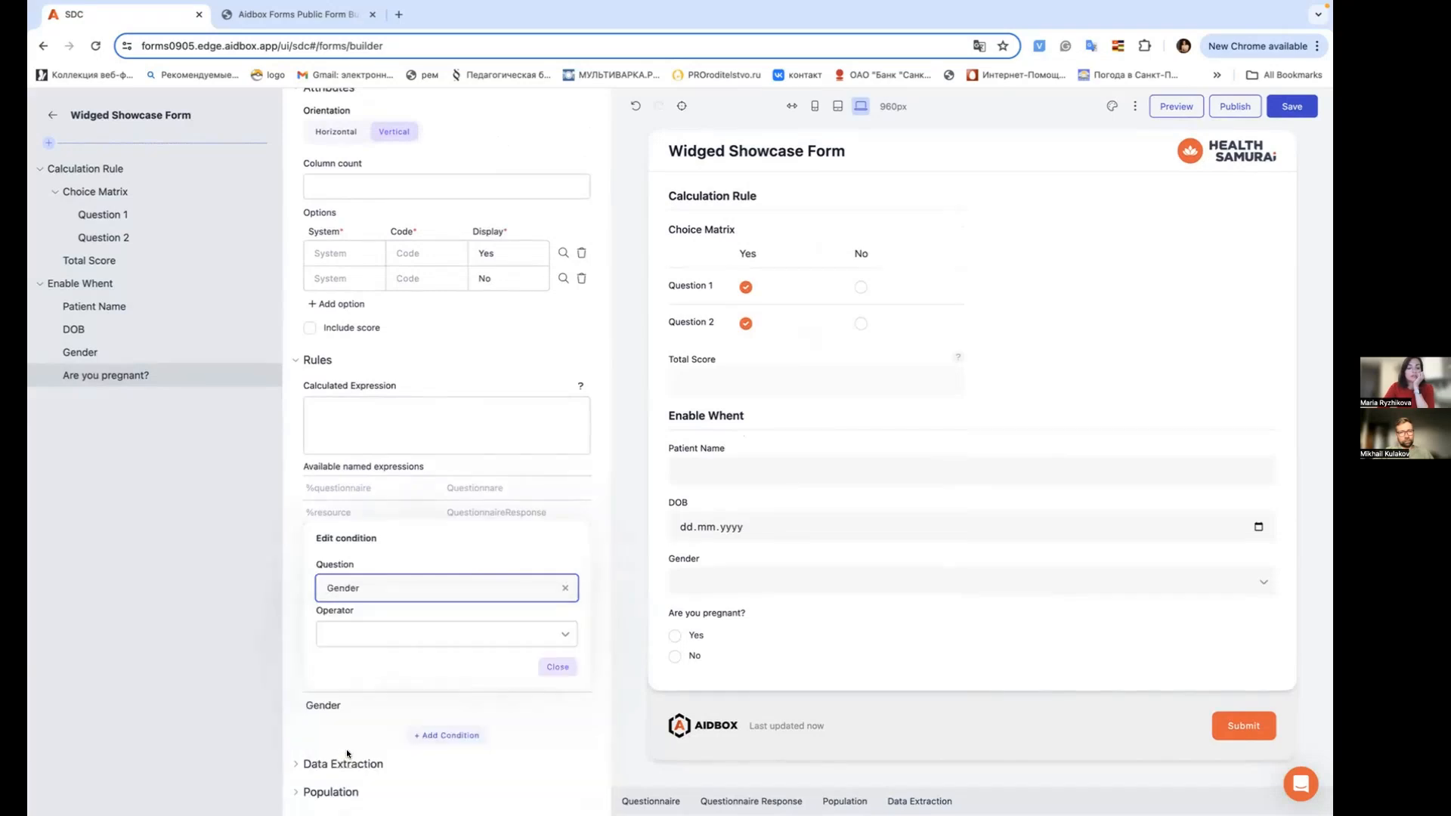
pyautogui.click(452, 634)
pyautogui.click(413, 724)
pyautogui.click(503, 636)
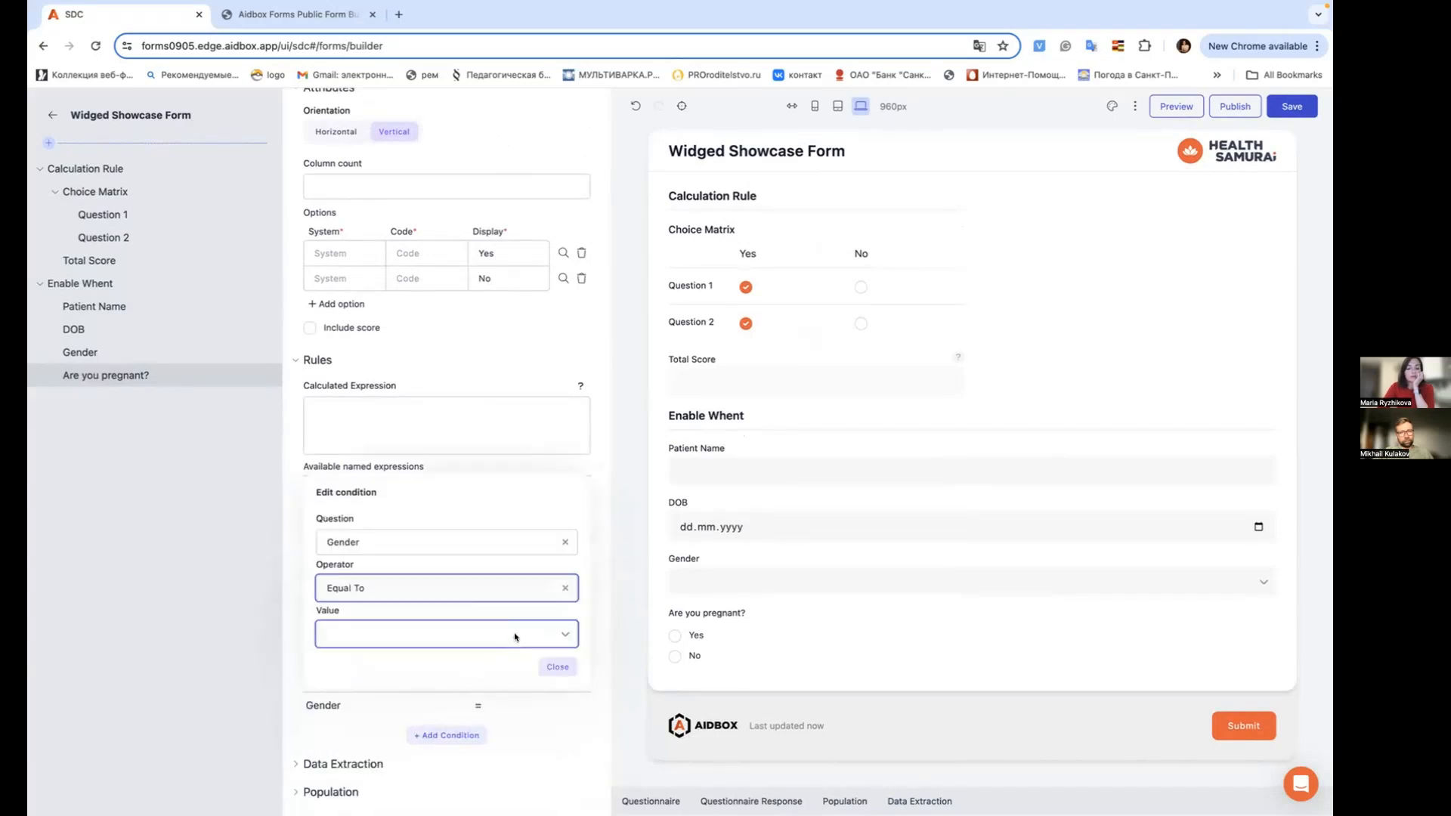
pyautogui.click(409, 696)
pyautogui.click(558, 667)
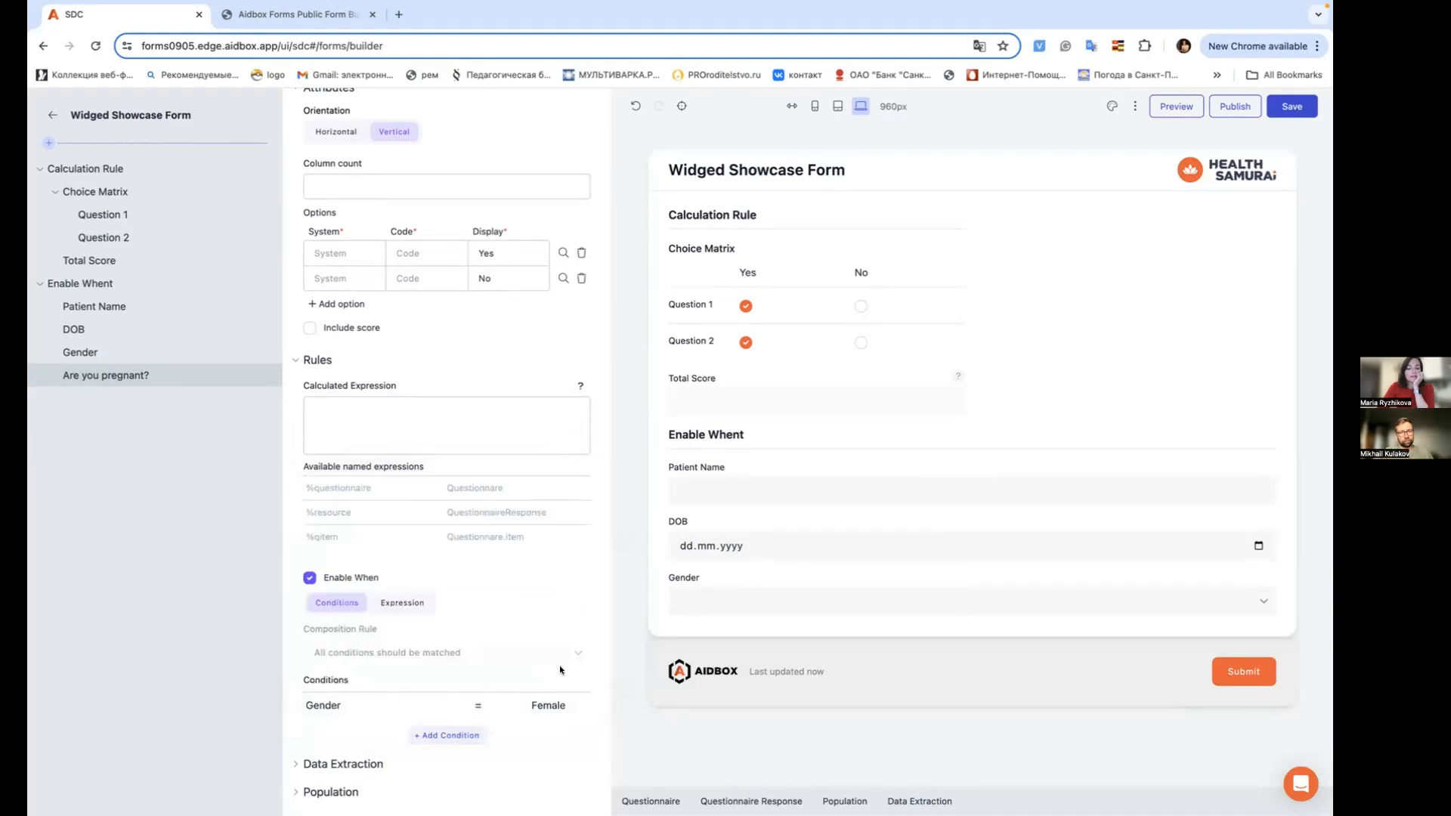
# Step: Set the size of the Patient Name, DOB, Gender and "Are you pregnant?" questions to 3
pyautogui.click(102, 306)
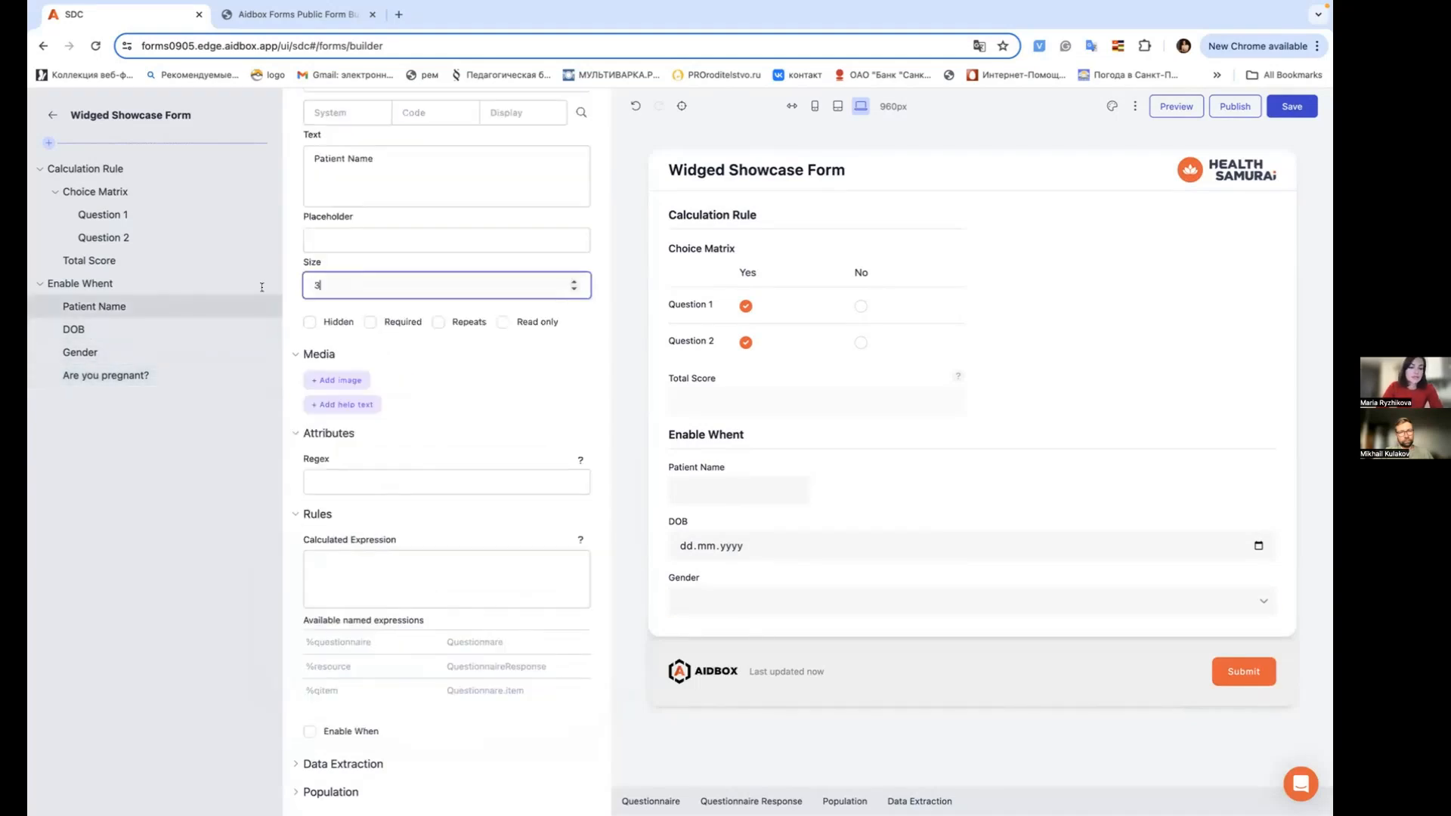
pyautogui.click(113, 327)
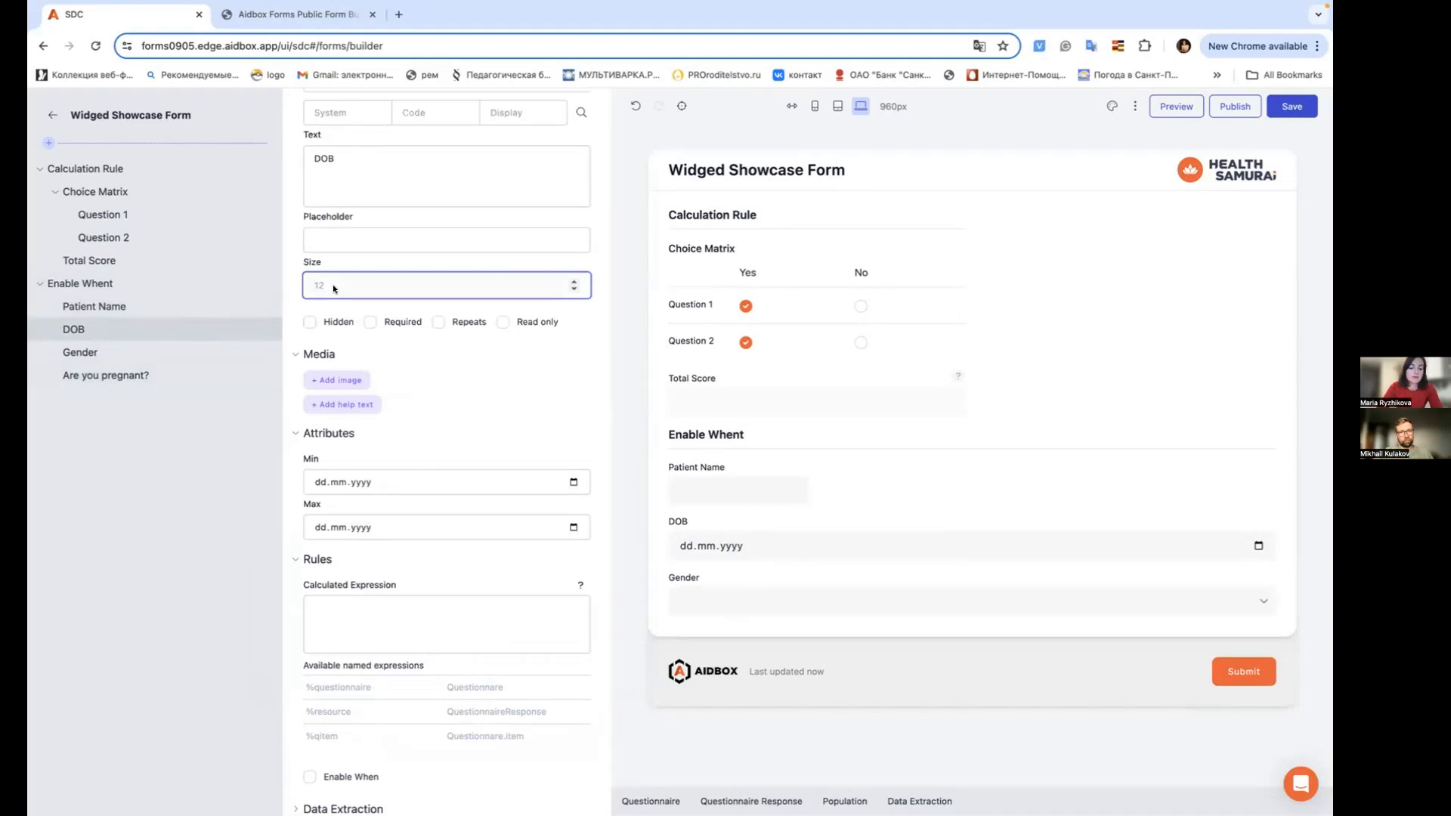
pyautogui.write('3')
pyautogui.click(95, 375)
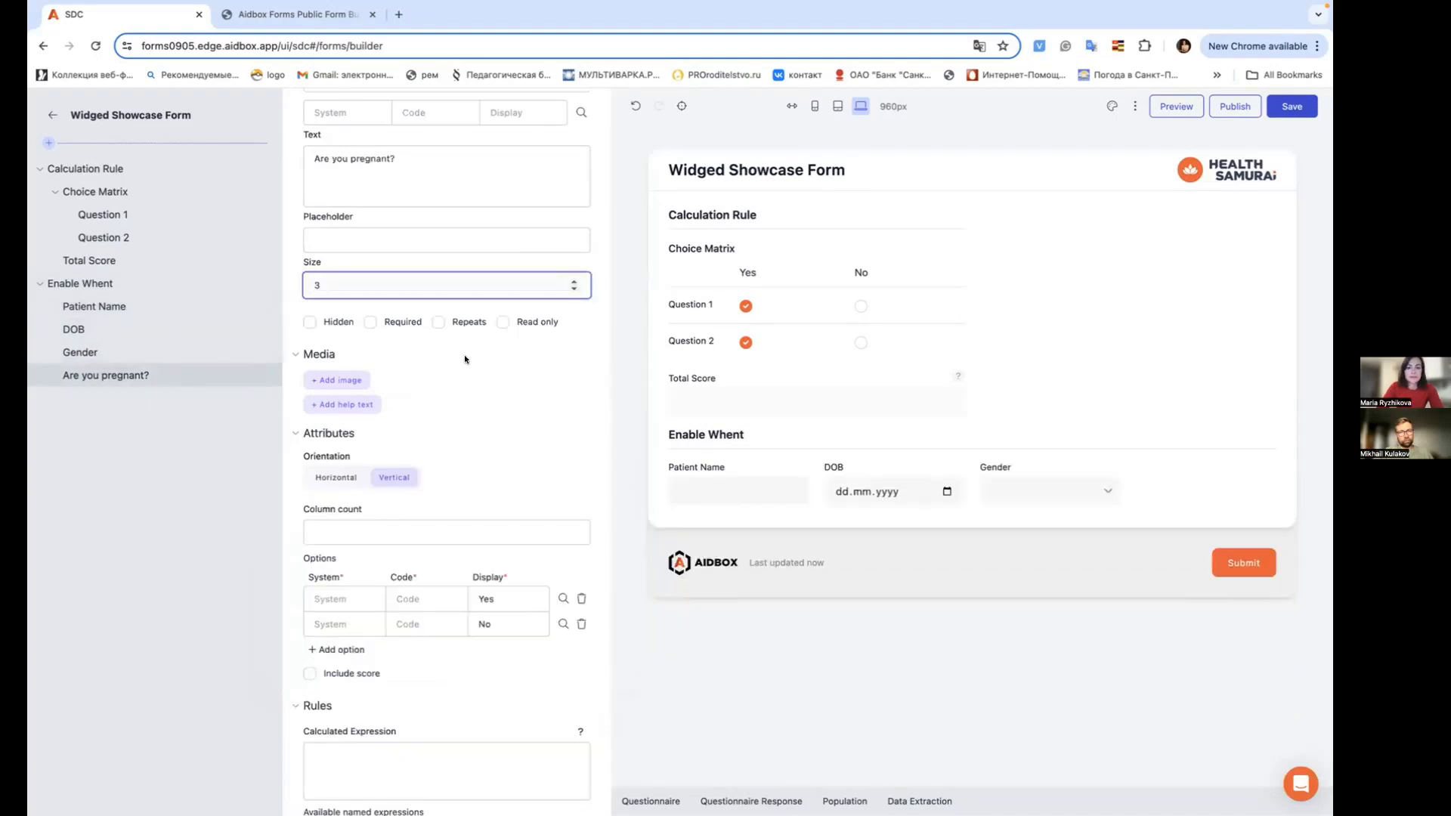
# Step: Fill in the form preview with the patient's name, a date of birth and the gender Male
pyautogui.click(724, 478)
pyautogui.write('Mary')
pyautogui.click(947, 491)
pyautogui.click(934, 578)
pyautogui.click(1046, 491)
pyautogui.click(1017, 519)
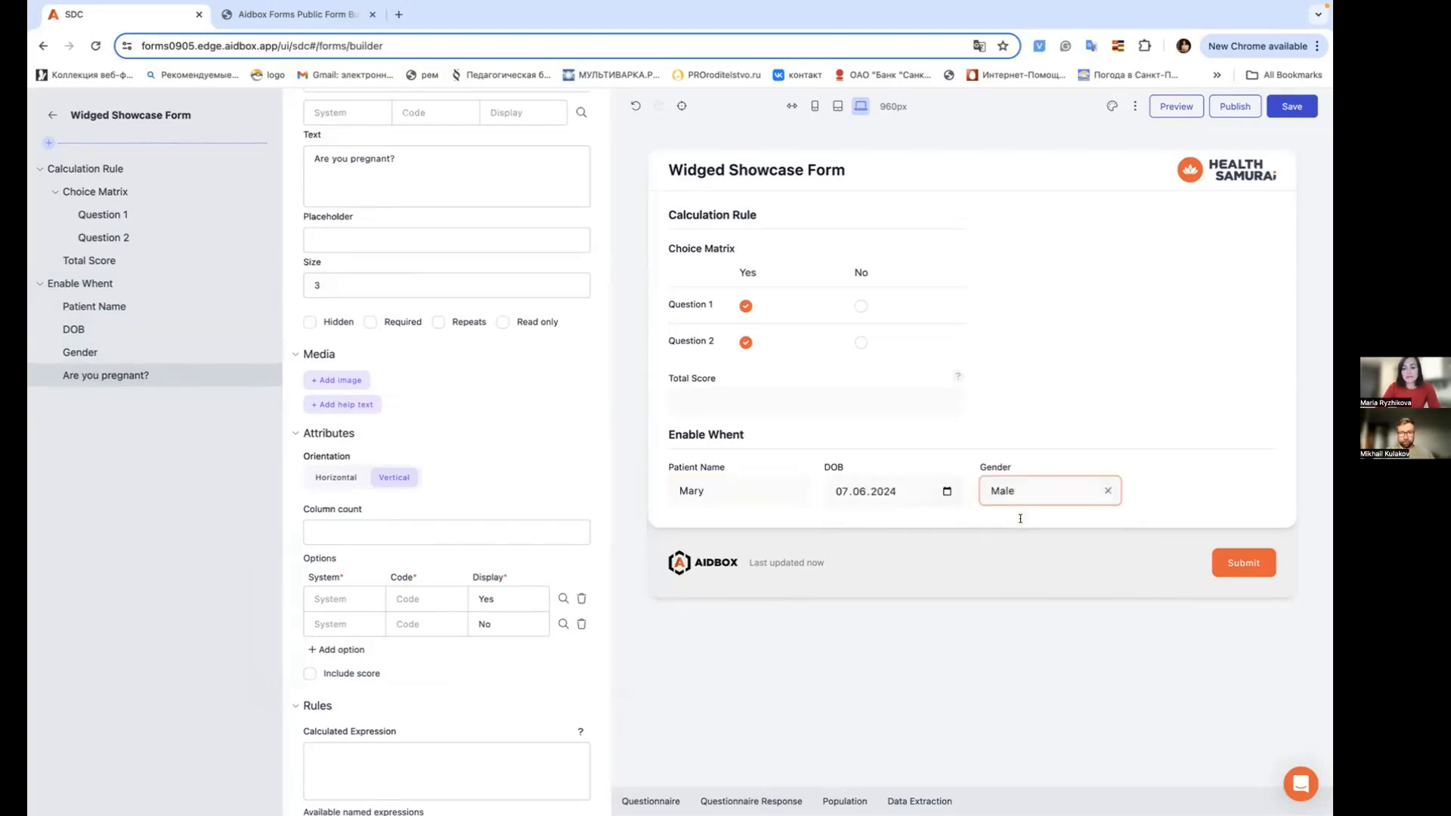
# Step: Clear the Gender answer in the preview and choose Female instead
pyautogui.click(1106, 490)
pyautogui.click(1080, 492)
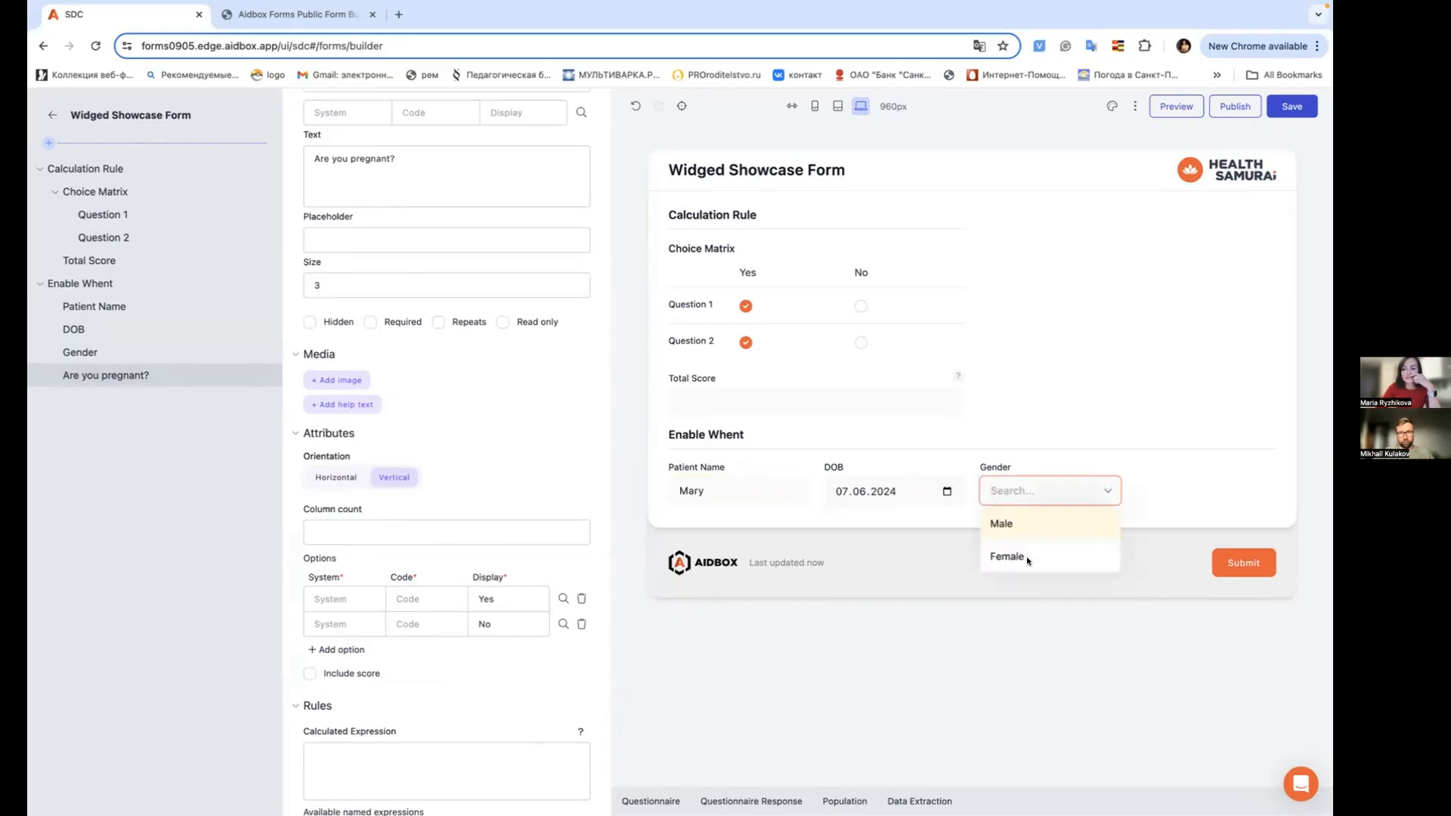
pyautogui.click(1028, 564)
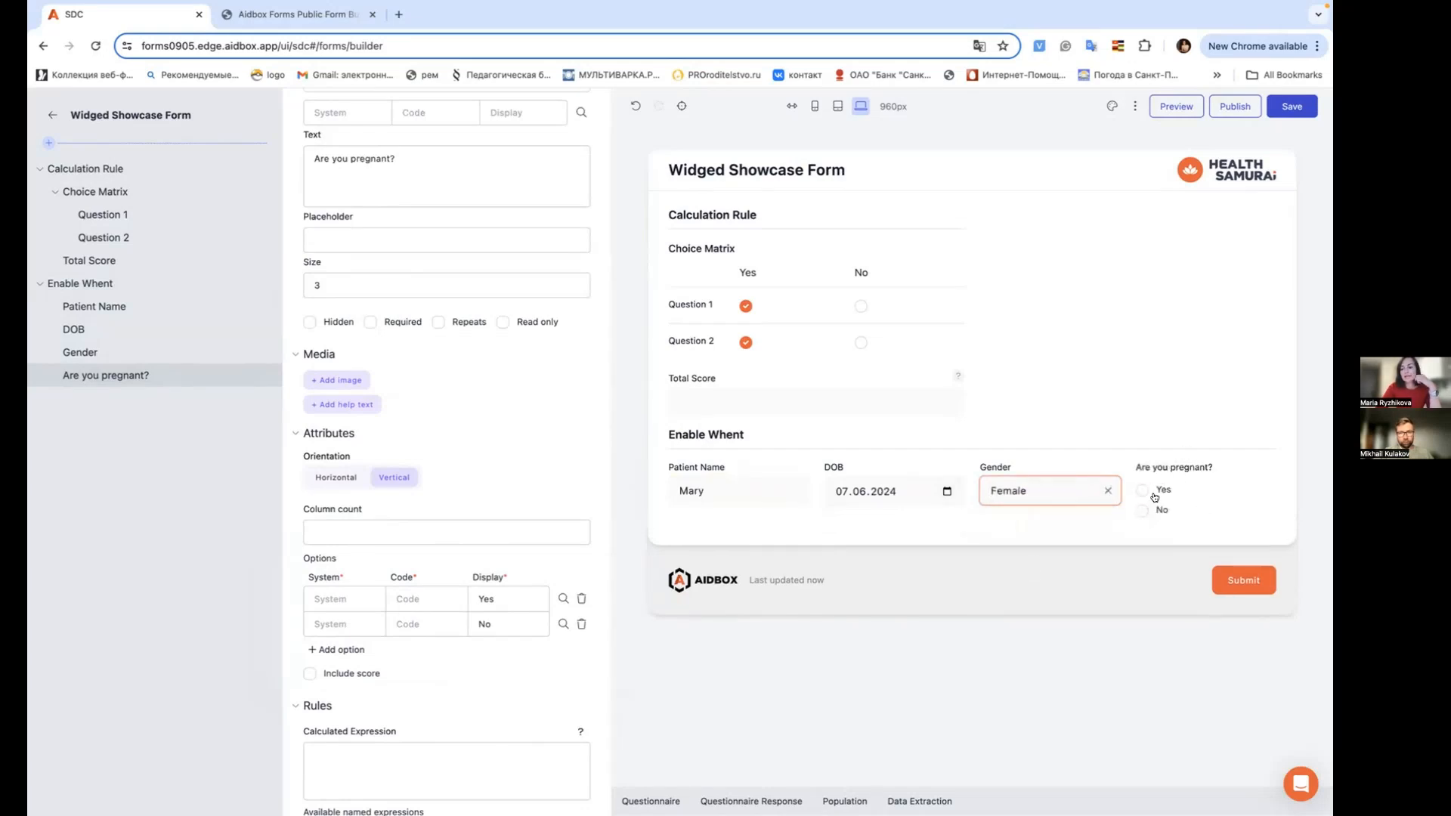
# Step: Mark the Patient Name and Gender questions as required
pyautogui.click(95, 306)
pyautogui.click(369, 322)
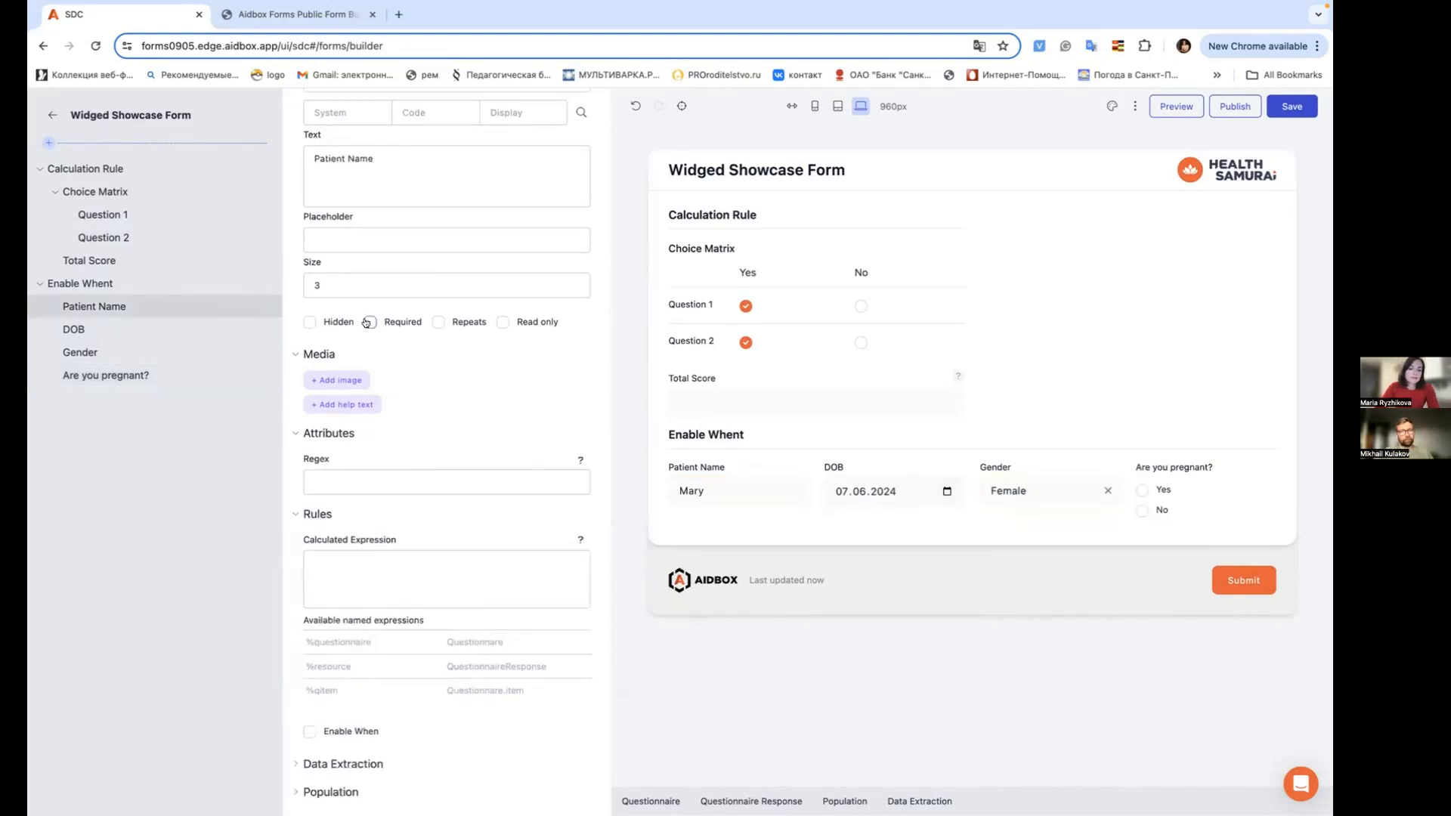
pyautogui.click(110, 351)
pyautogui.click(369, 322)
pyautogui.click(427, 558)
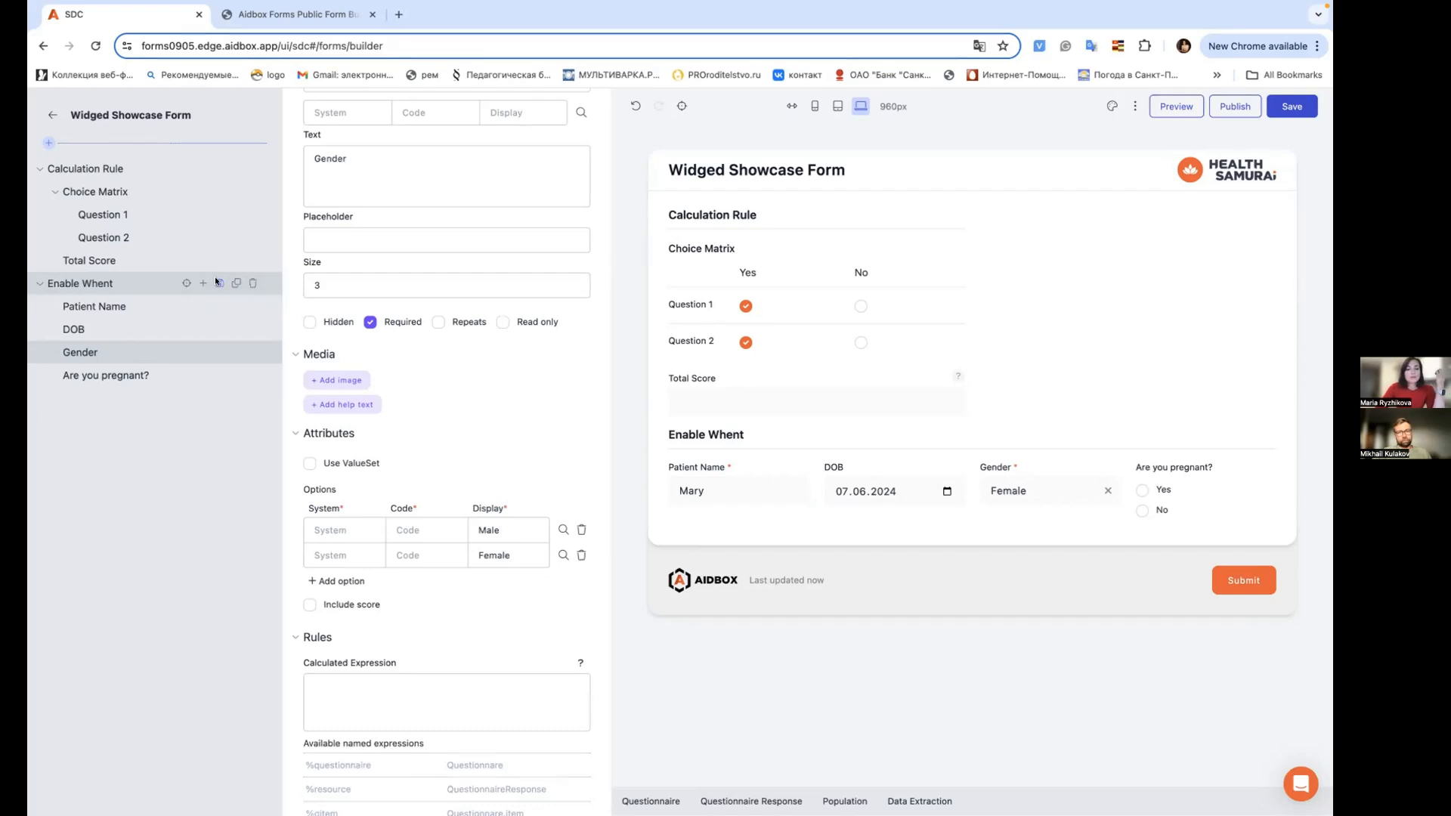
# Step: View the name and URL settings for saving the Enable Whent group as a component, and dismiss them without saving
pyautogui.click(218, 283)
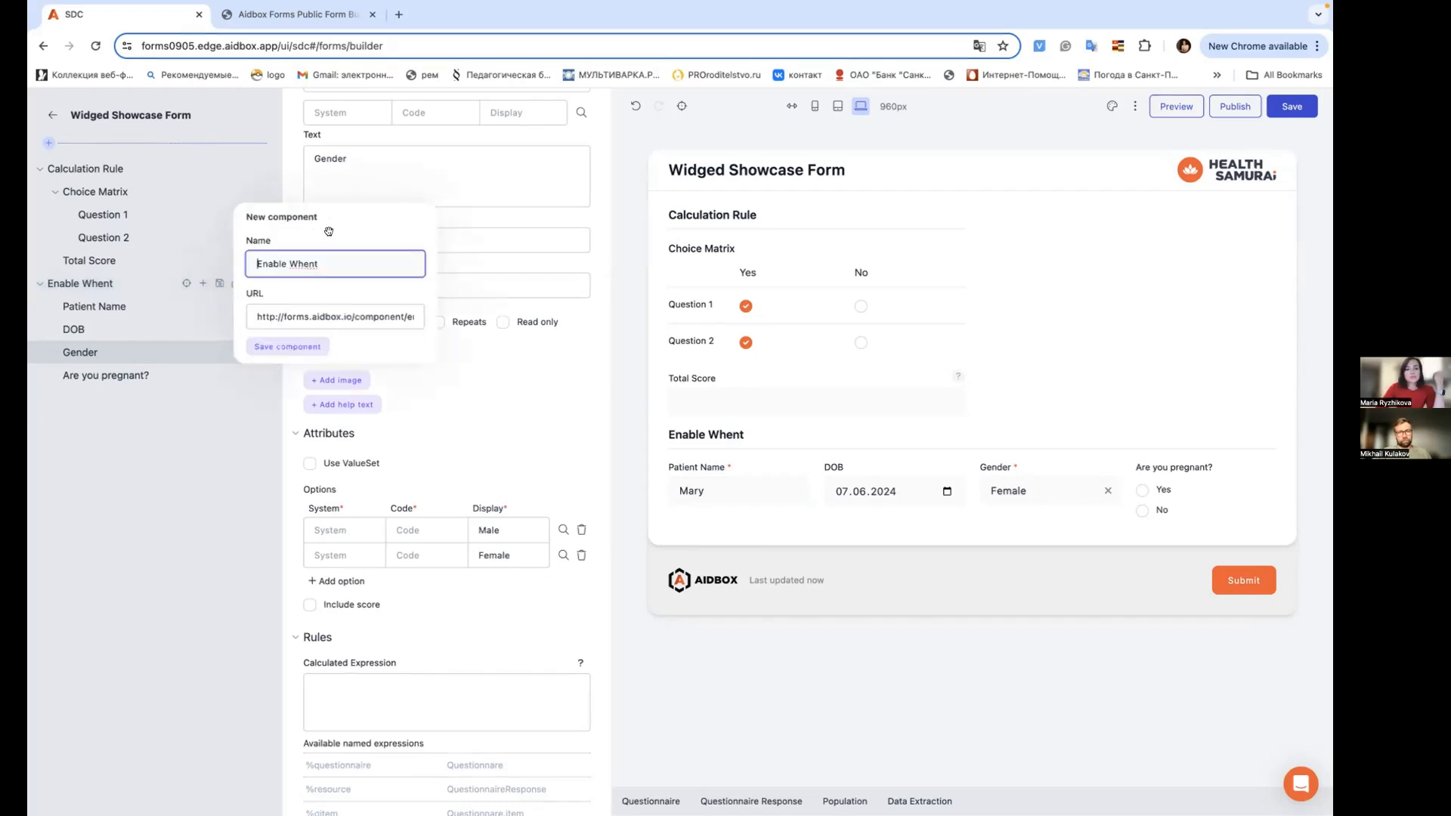
pyautogui.click(274, 319)
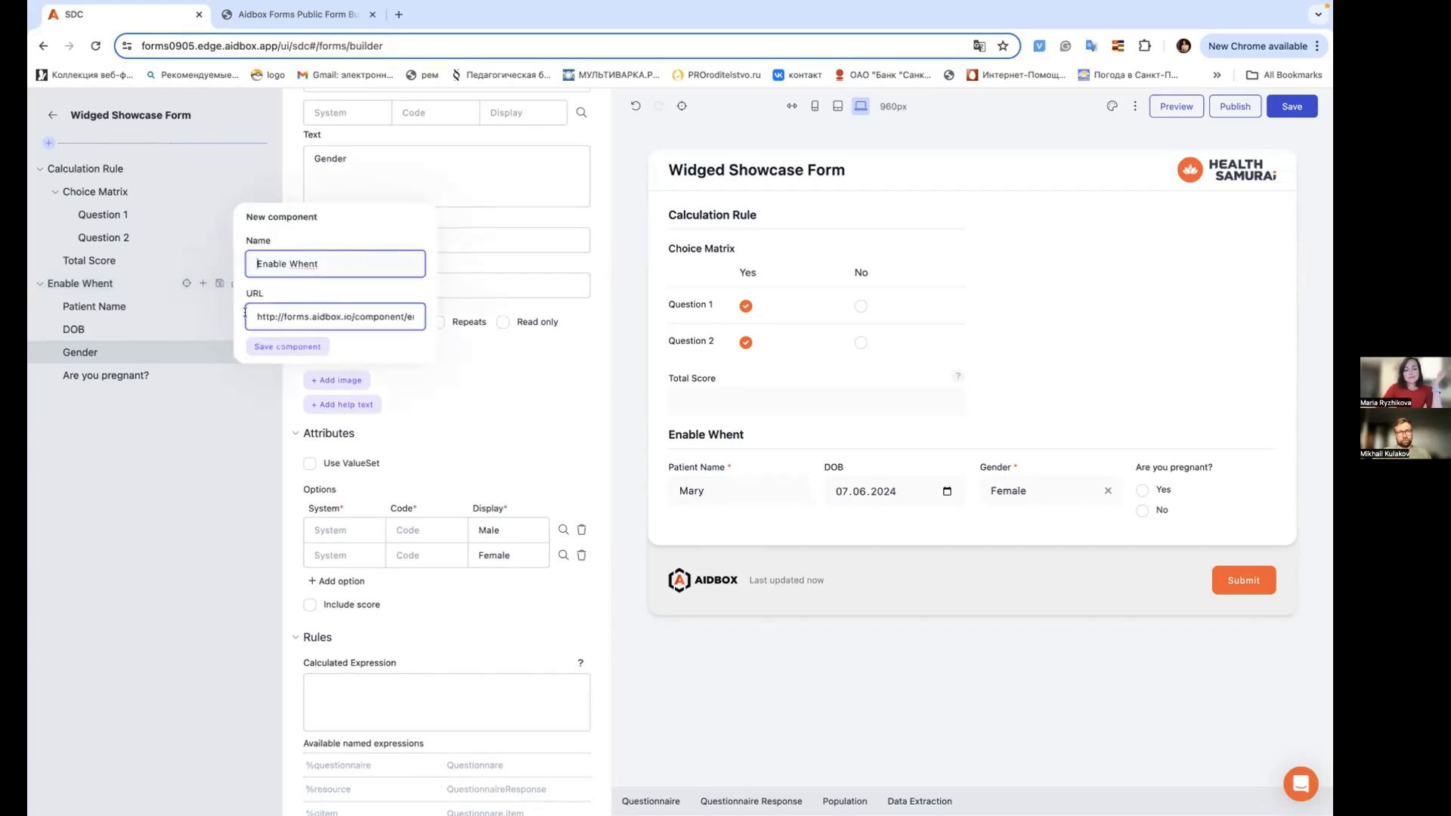
pyautogui.click(158, 443)
# Step: Search the saved components for "gri" and add the BMI component to the form
pyautogui.click(47, 142)
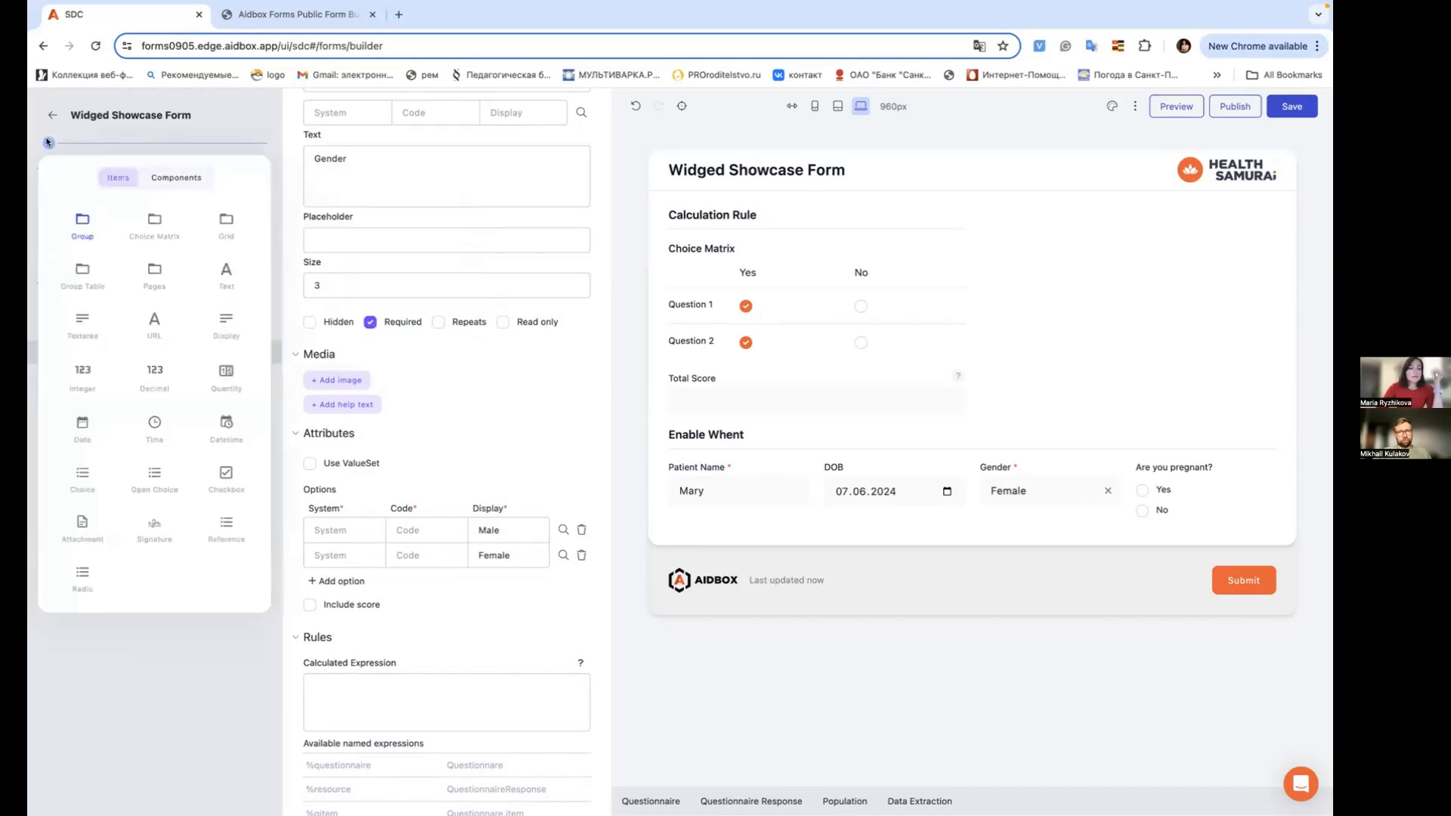
pyautogui.click(176, 178)
pyautogui.click(119, 224)
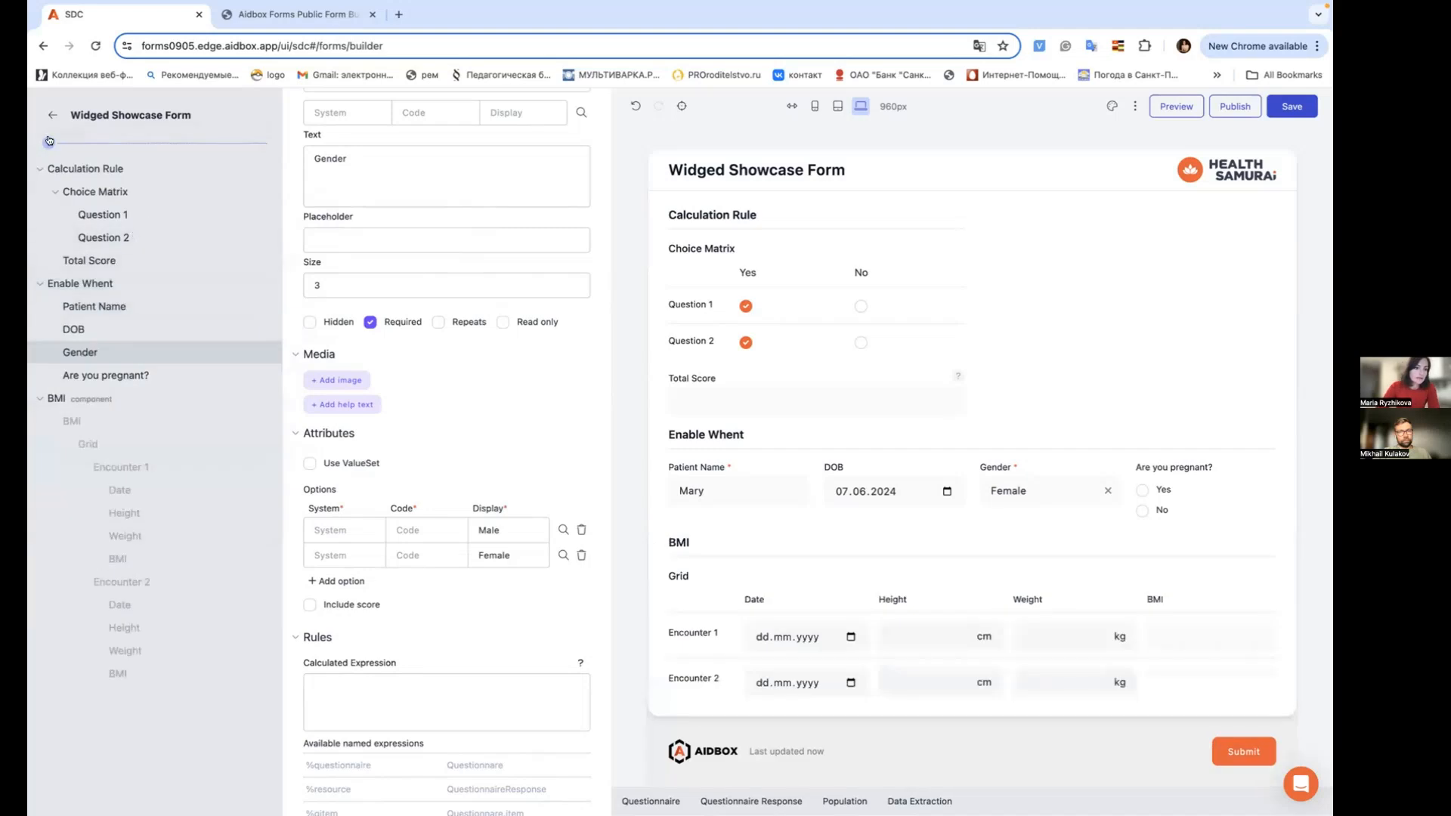
# Step: Search the saved components for "val" and add the "Valuset, Openchoice, Signature" component to the form
pyautogui.click(52, 142)
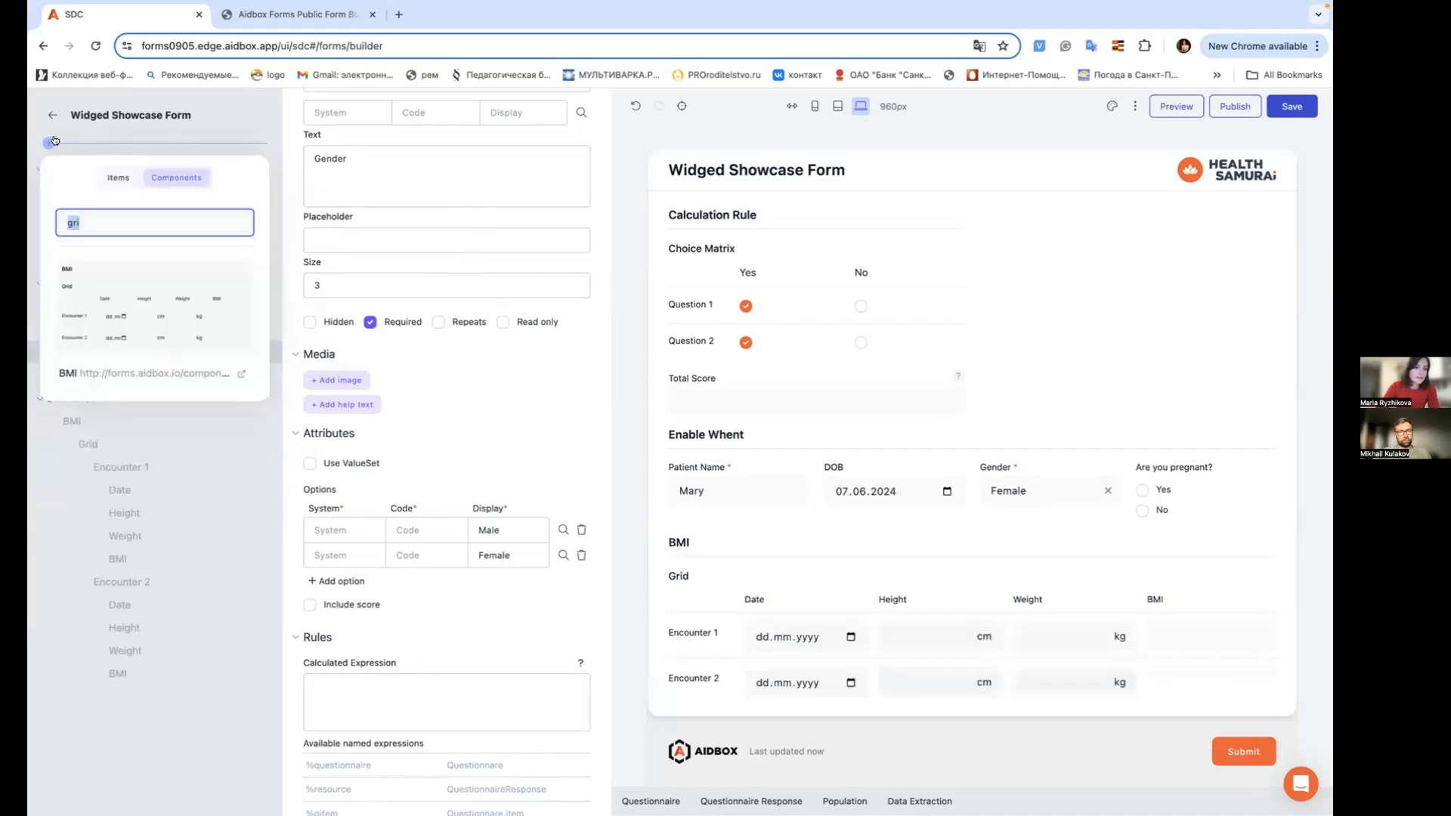
pyautogui.press('BackSpace')
pyautogui.write('val')
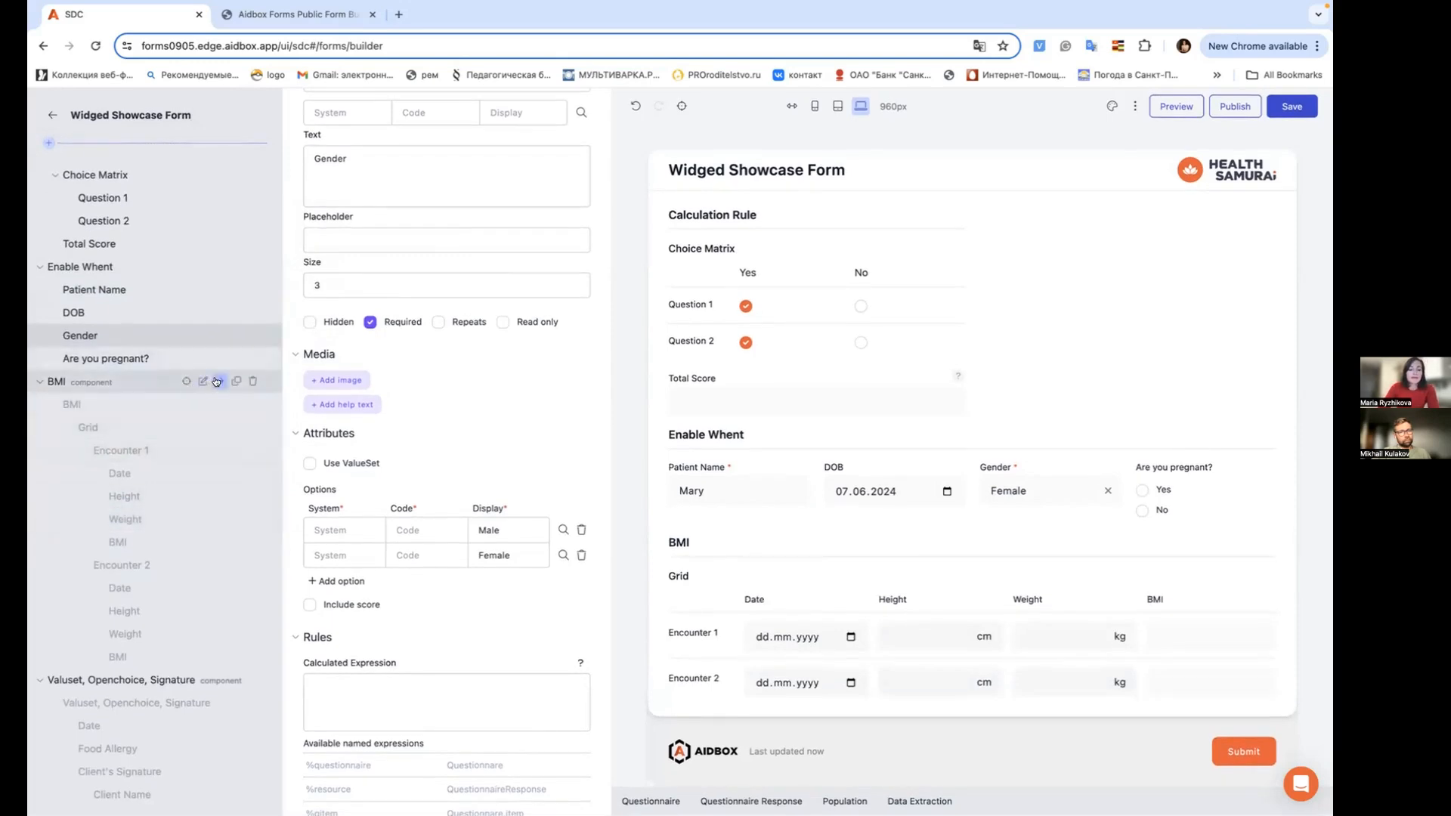
# Step: Convert the BMI and "Valuset, Openchoice, Signature" components into regular editable groups of the form
pyautogui.click(216, 381)
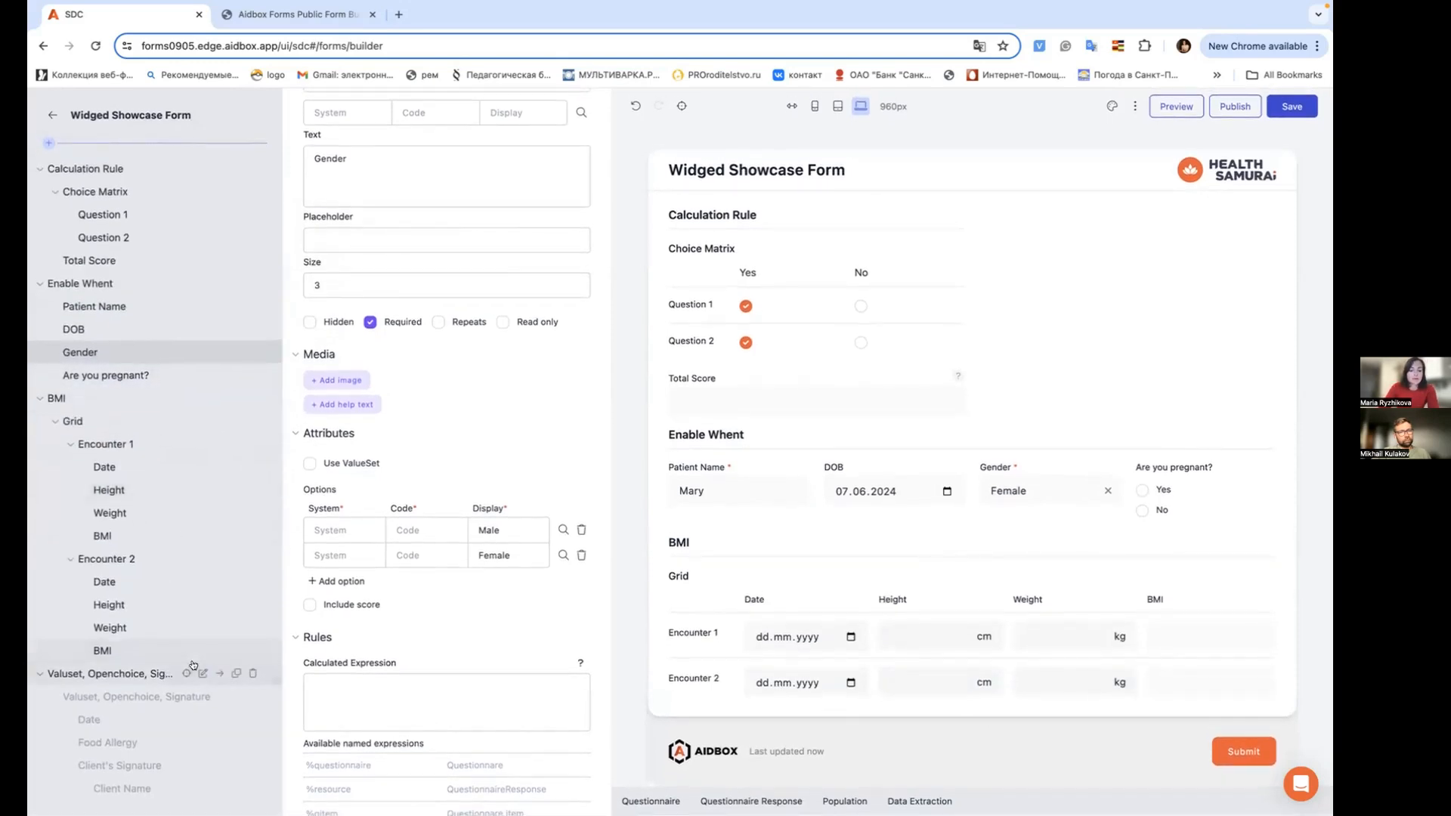
pyautogui.click(221, 674)
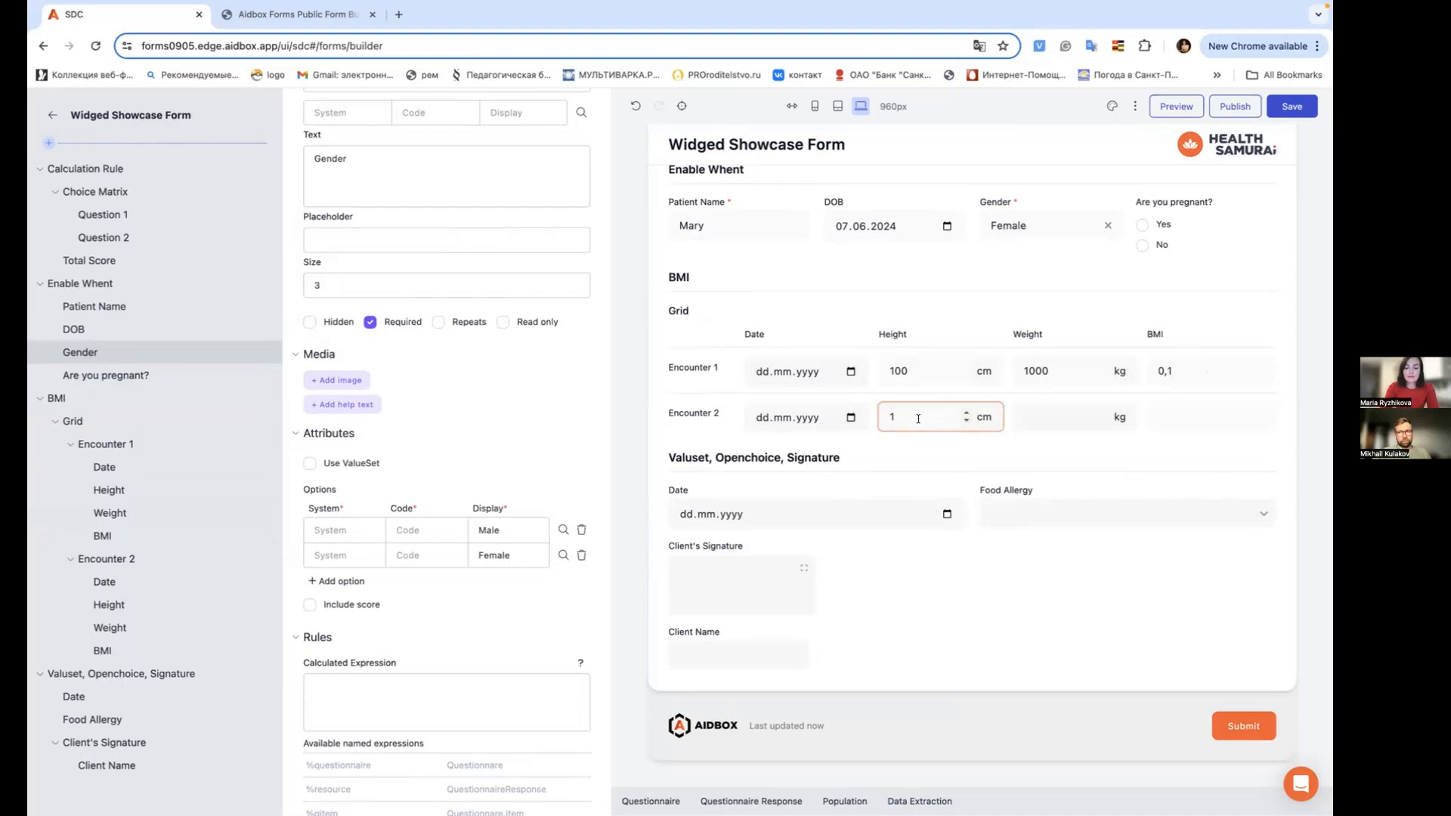
# Step: In the preview, enter height 150 cm and weight 159 kg for Encounter 2, and set the Valuset section's Date to 06.06.2024
pyautogui.write('50')
pyautogui.press('Tab')
pyautogui.write('159')
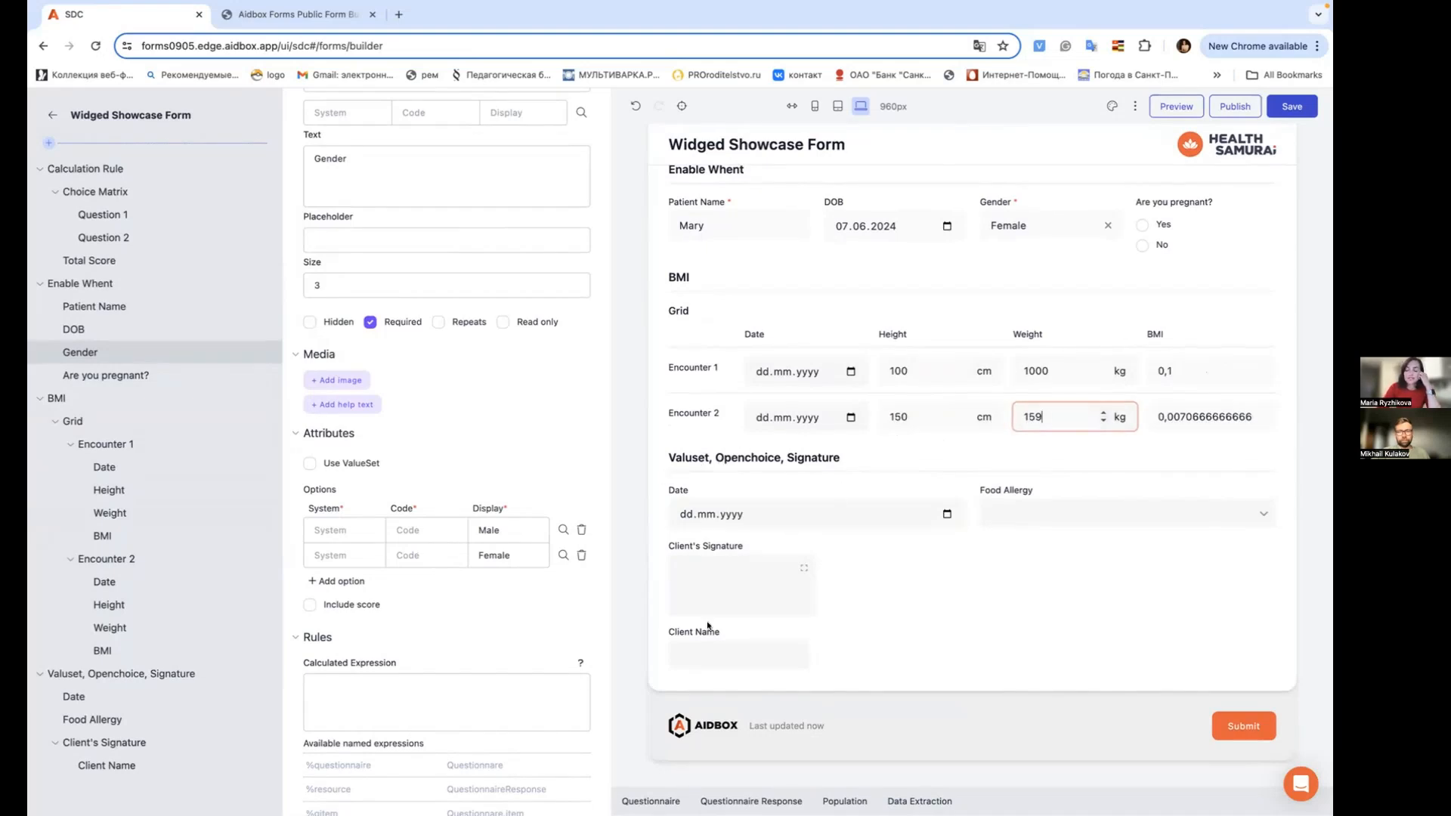
pyautogui.click(947, 513)
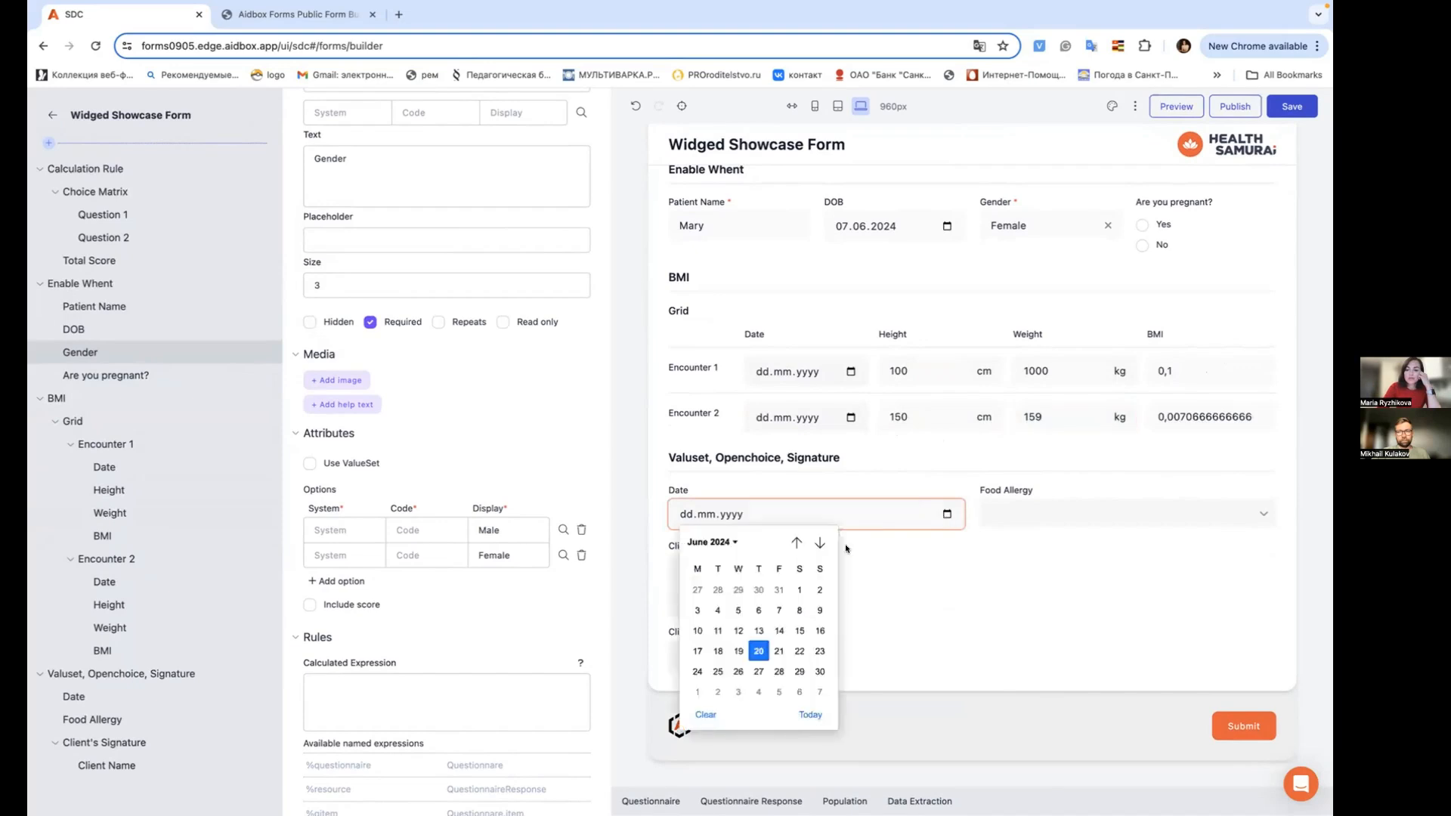
pyautogui.click(763, 602)
# Step: Examine the Food Allergy answer choices in the preview, try the "Specify other..." option and clear the answer
pyautogui.click(1055, 501)
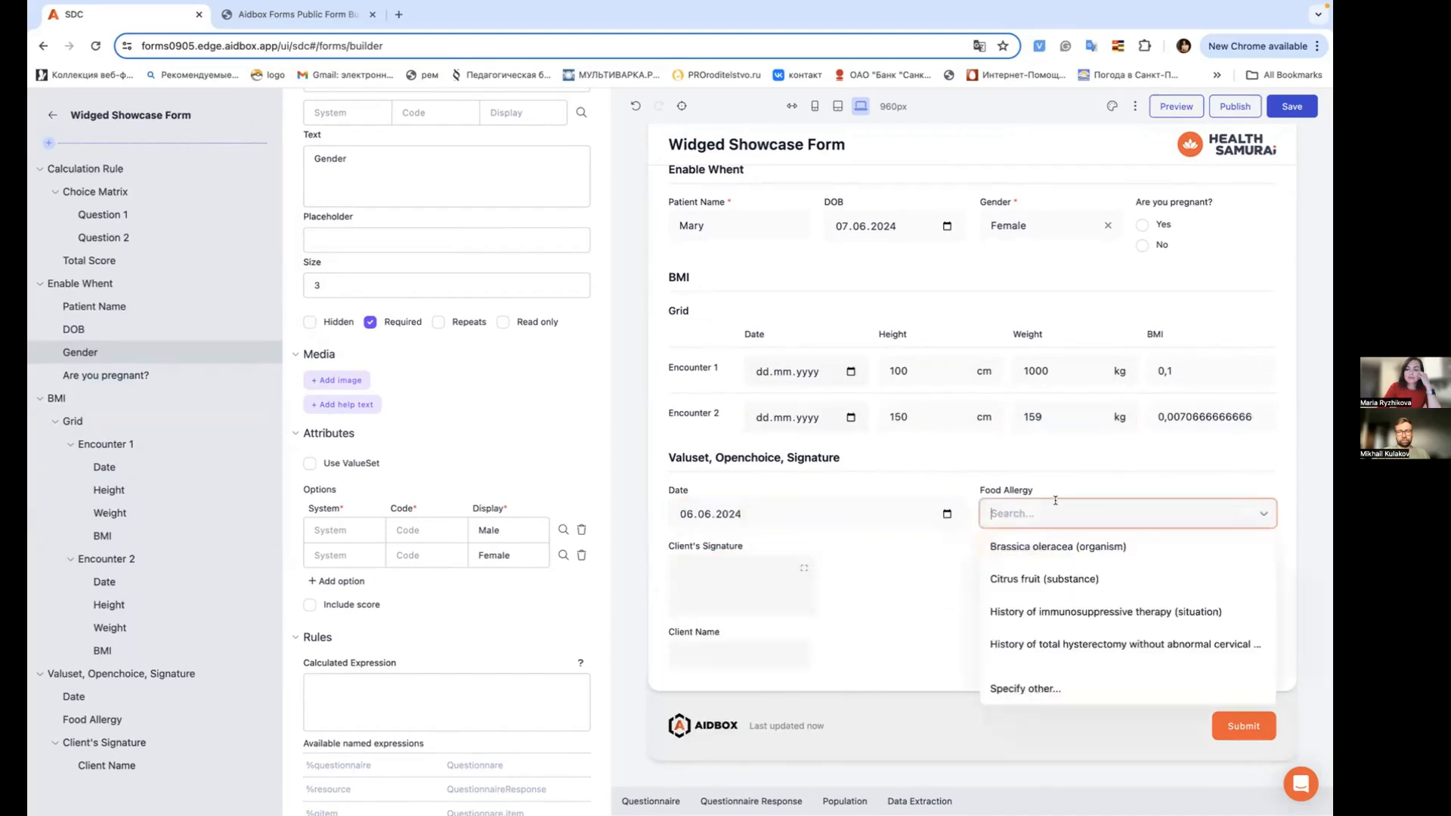
pyautogui.scroll(-2, 1016, 597)
pyautogui.scroll(1, 1008, 608)
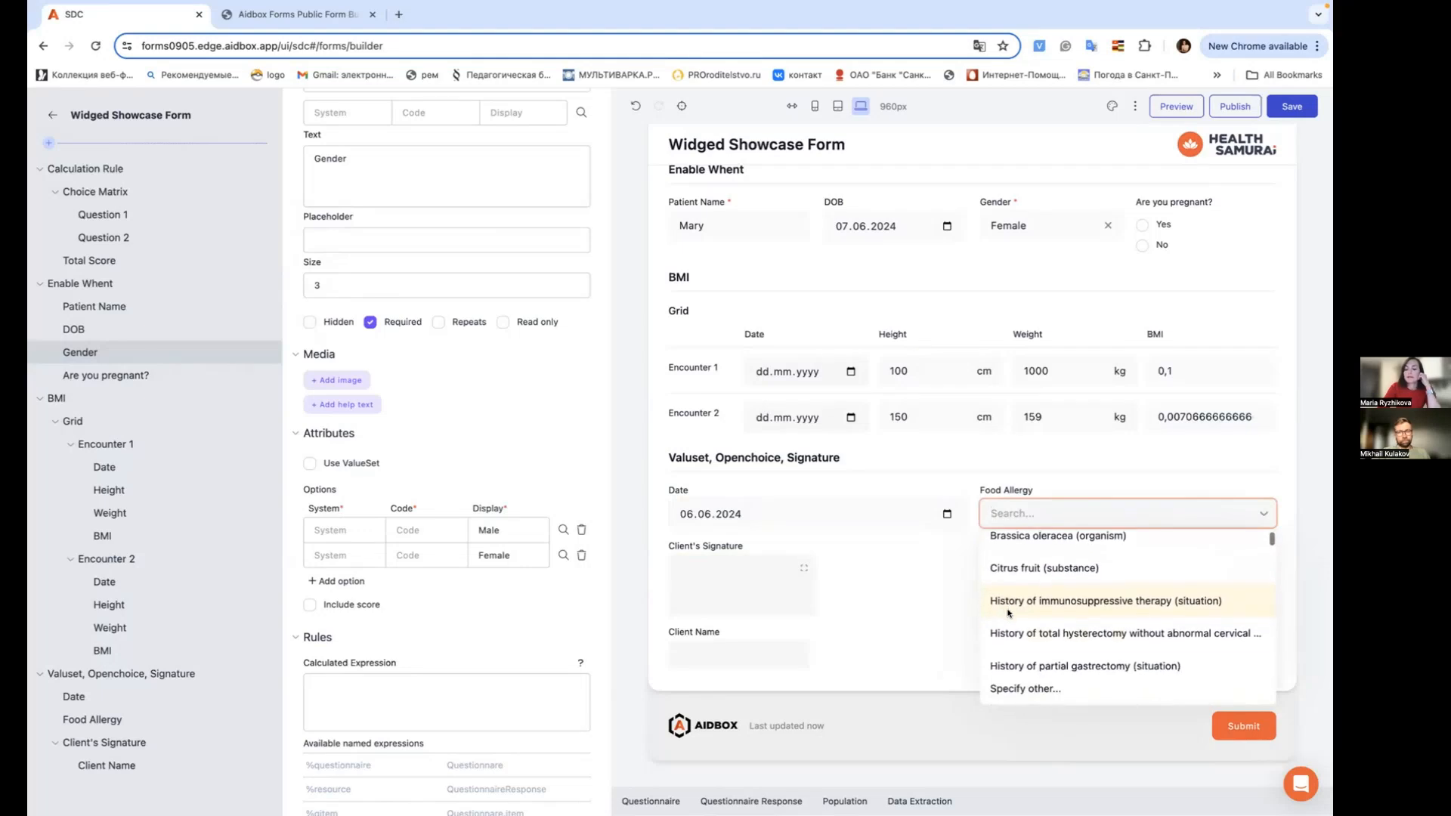
pyautogui.click(1013, 689)
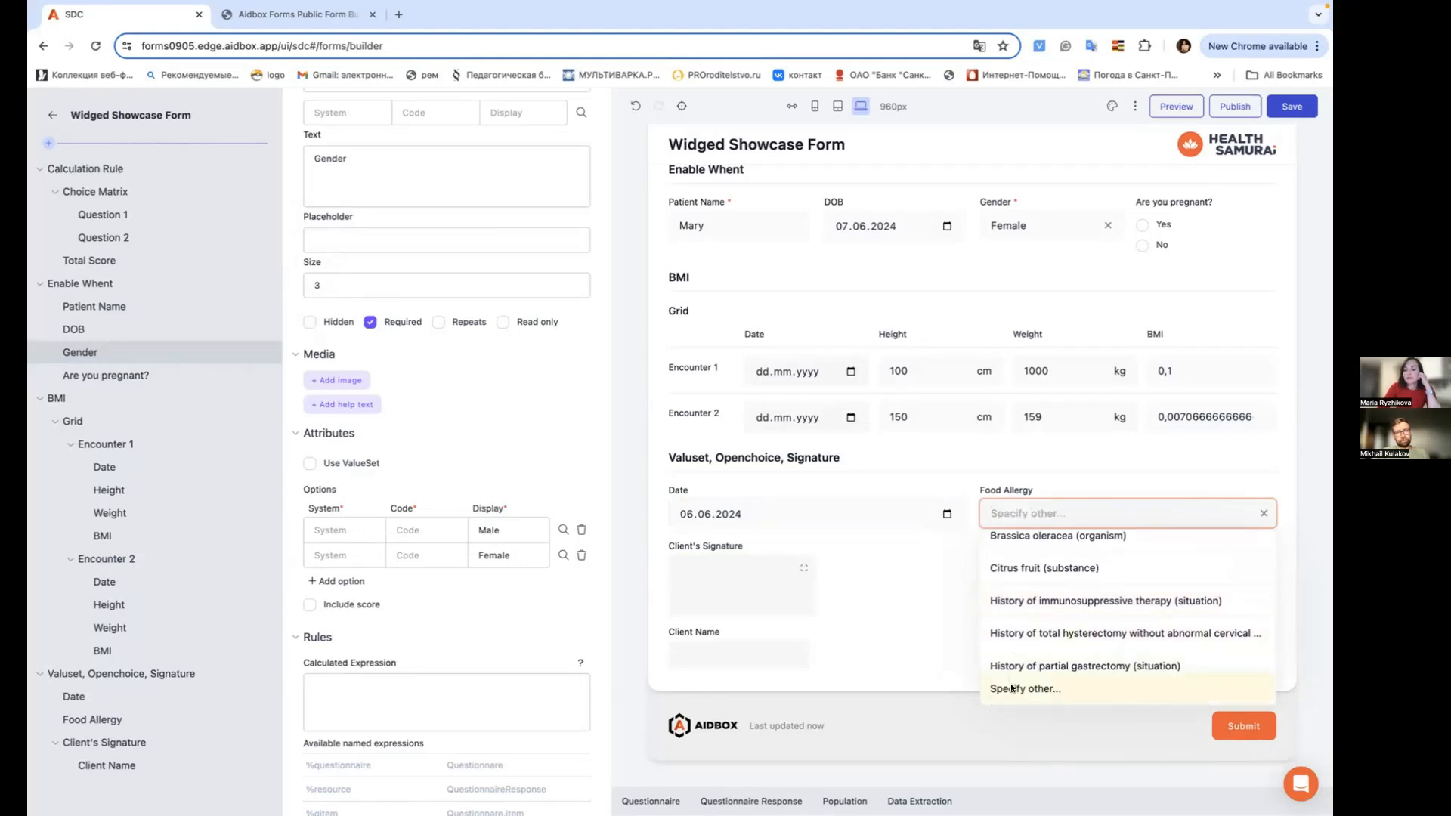
pyautogui.click(1263, 514)
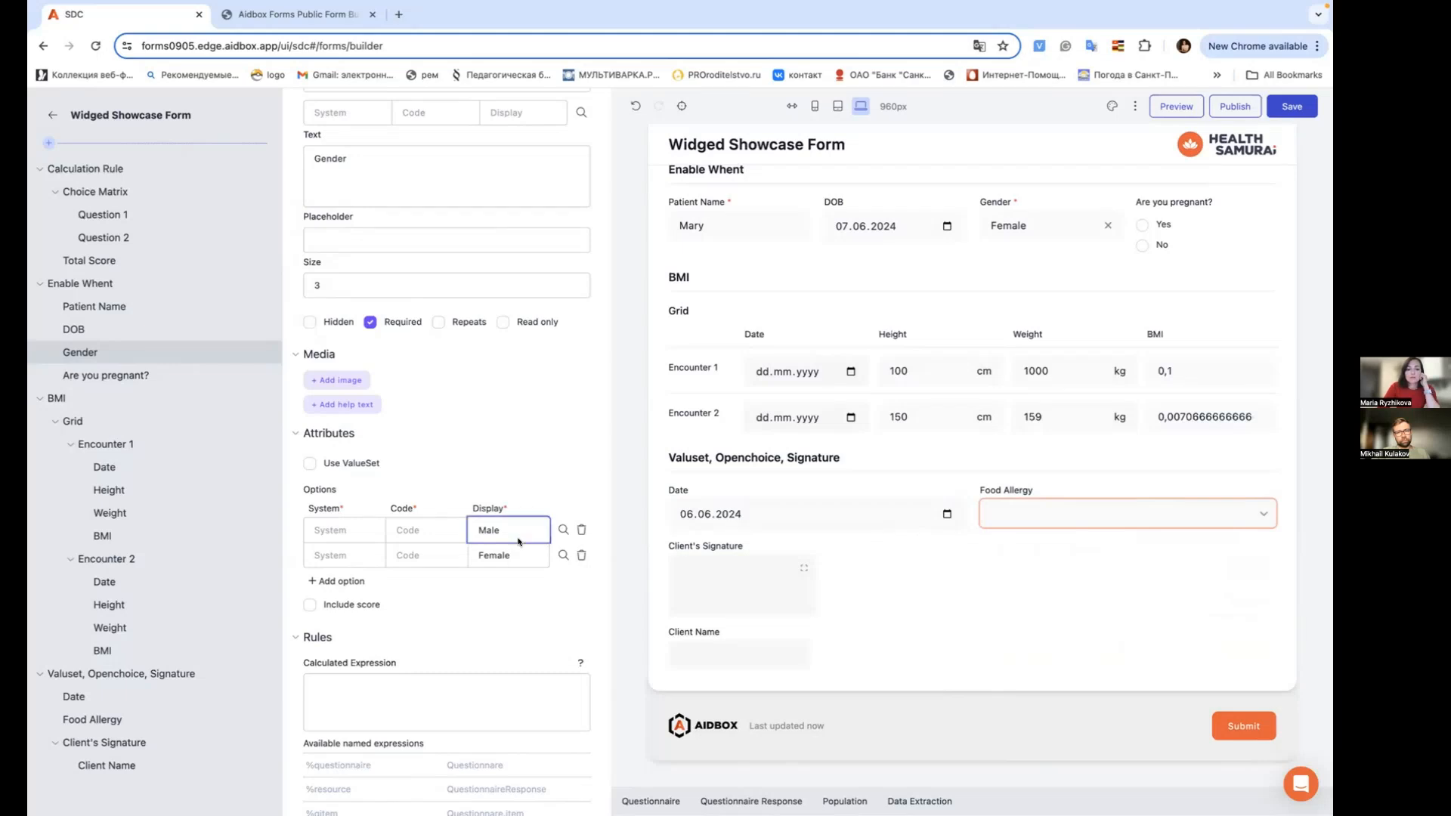
# Step: Search the value sets for "foo" in the Food Allergy question's settings and select the matching ValueSet
pyautogui.click(92, 719)
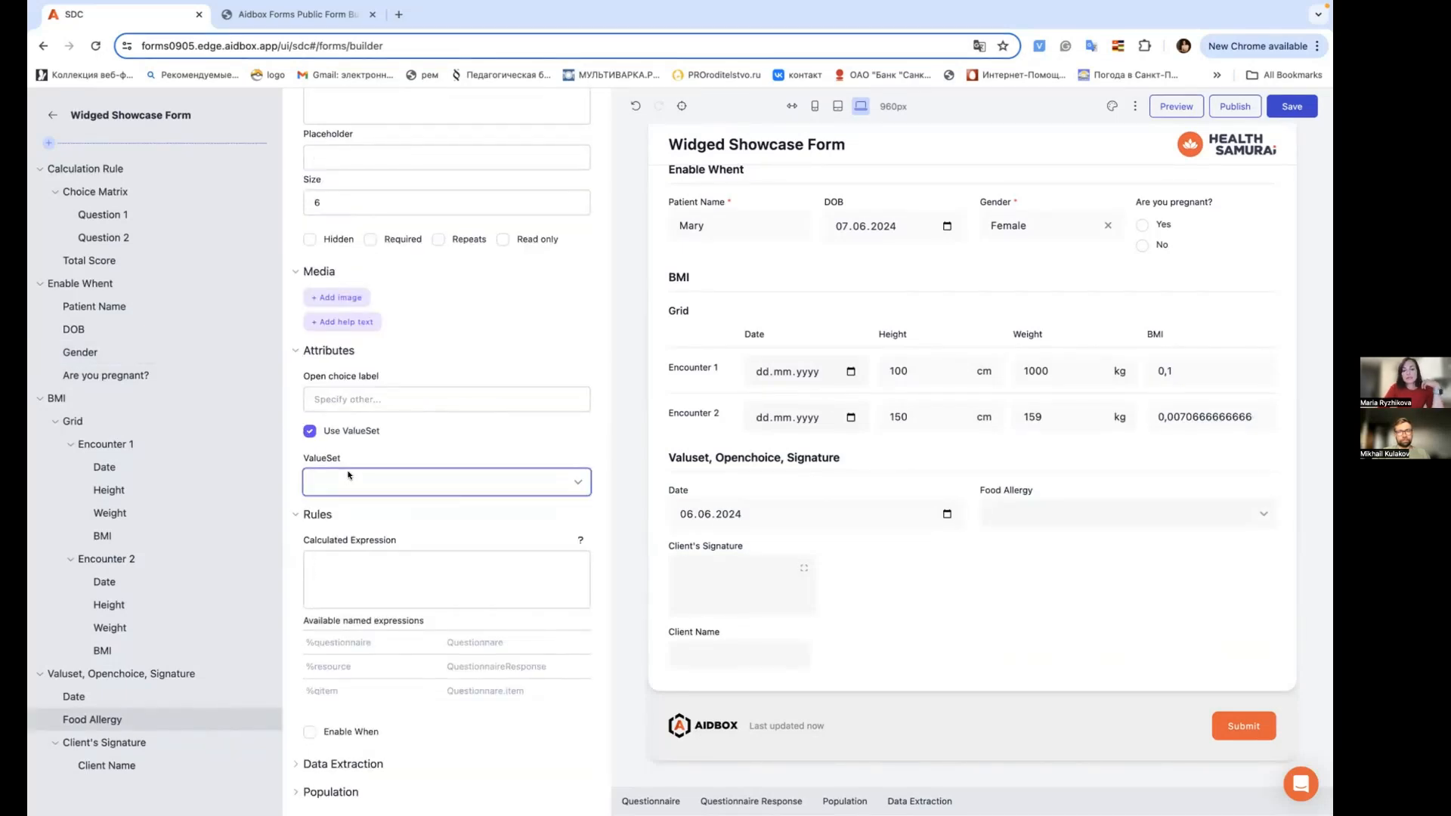
pyautogui.click(349, 474)
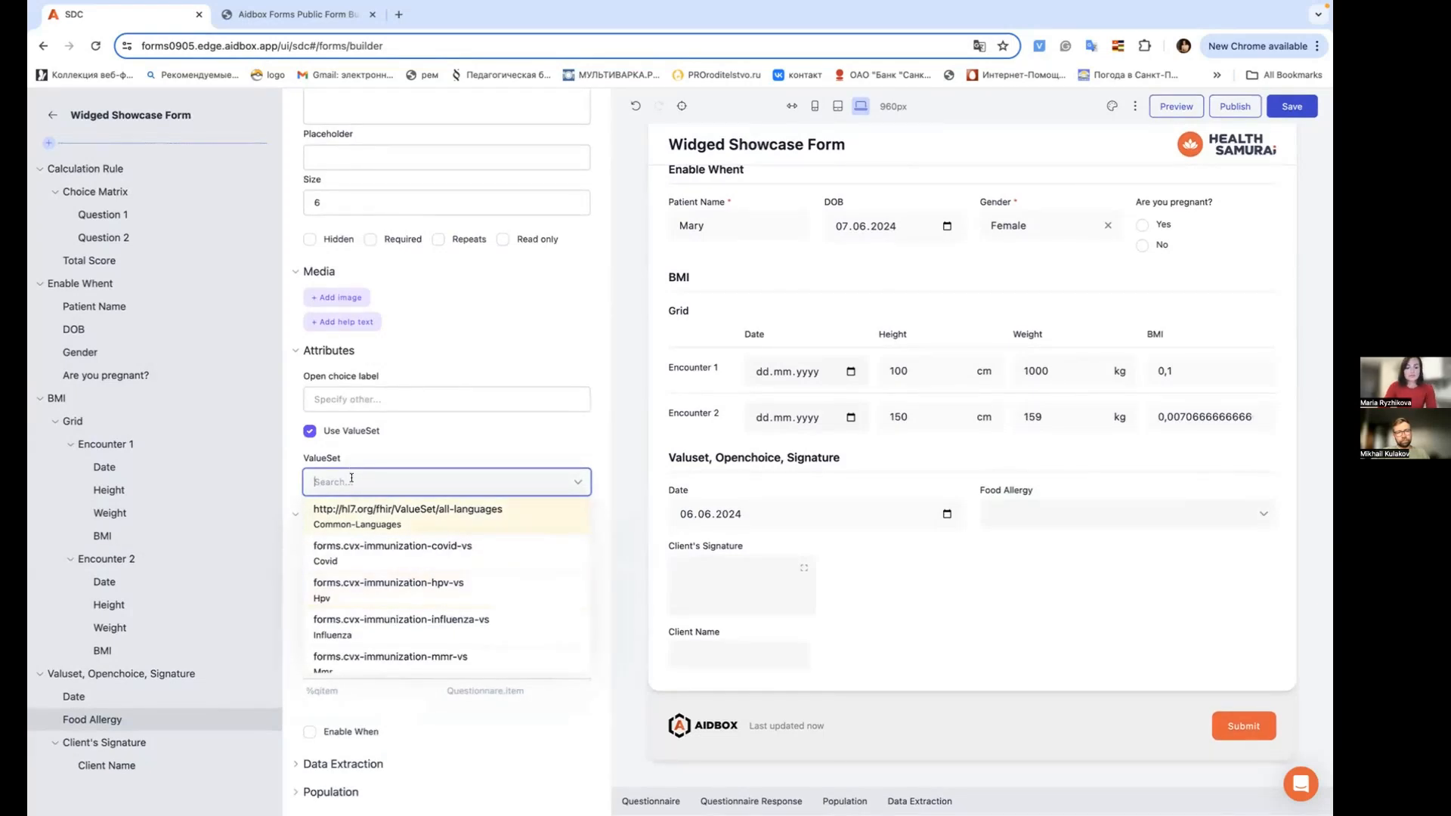
pyautogui.write('foo')
pyautogui.click(374, 519)
# Step: Turn on the outline in the form settings and try navigating between sections with it in the preview
pyautogui.click(134, 117)
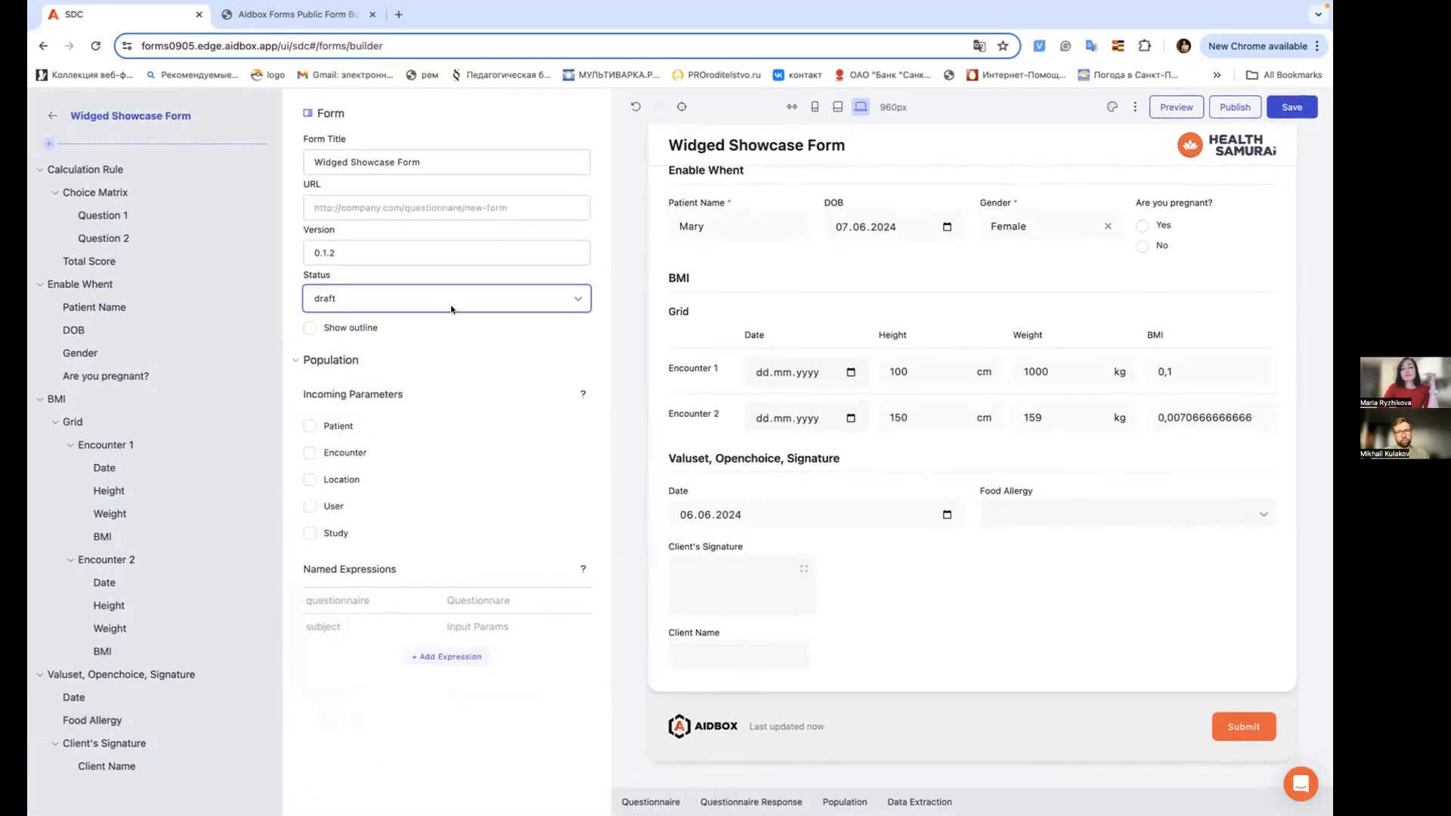
pyautogui.click(310, 328)
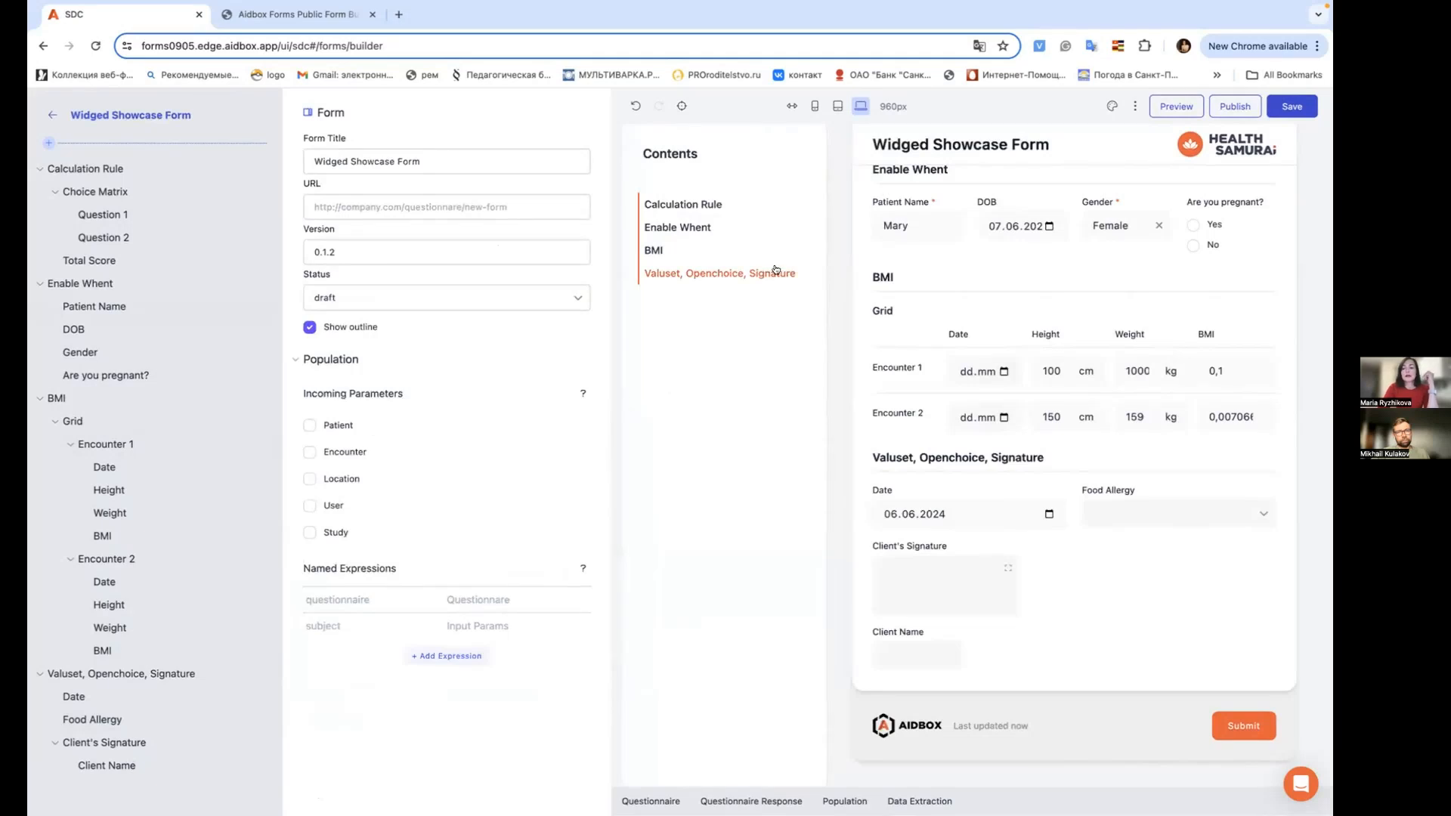
pyautogui.click(1174, 107)
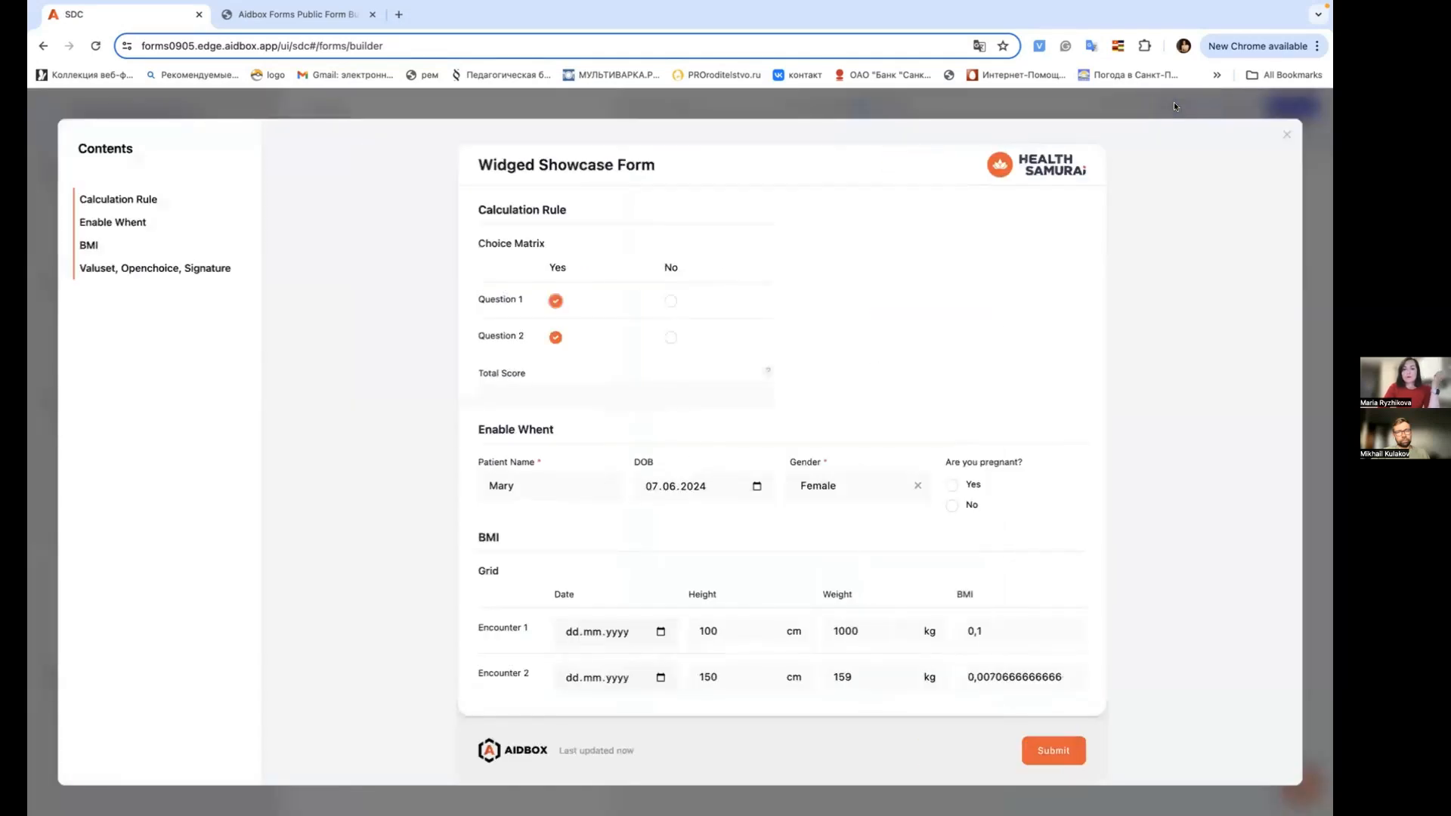
pyautogui.click(120, 230)
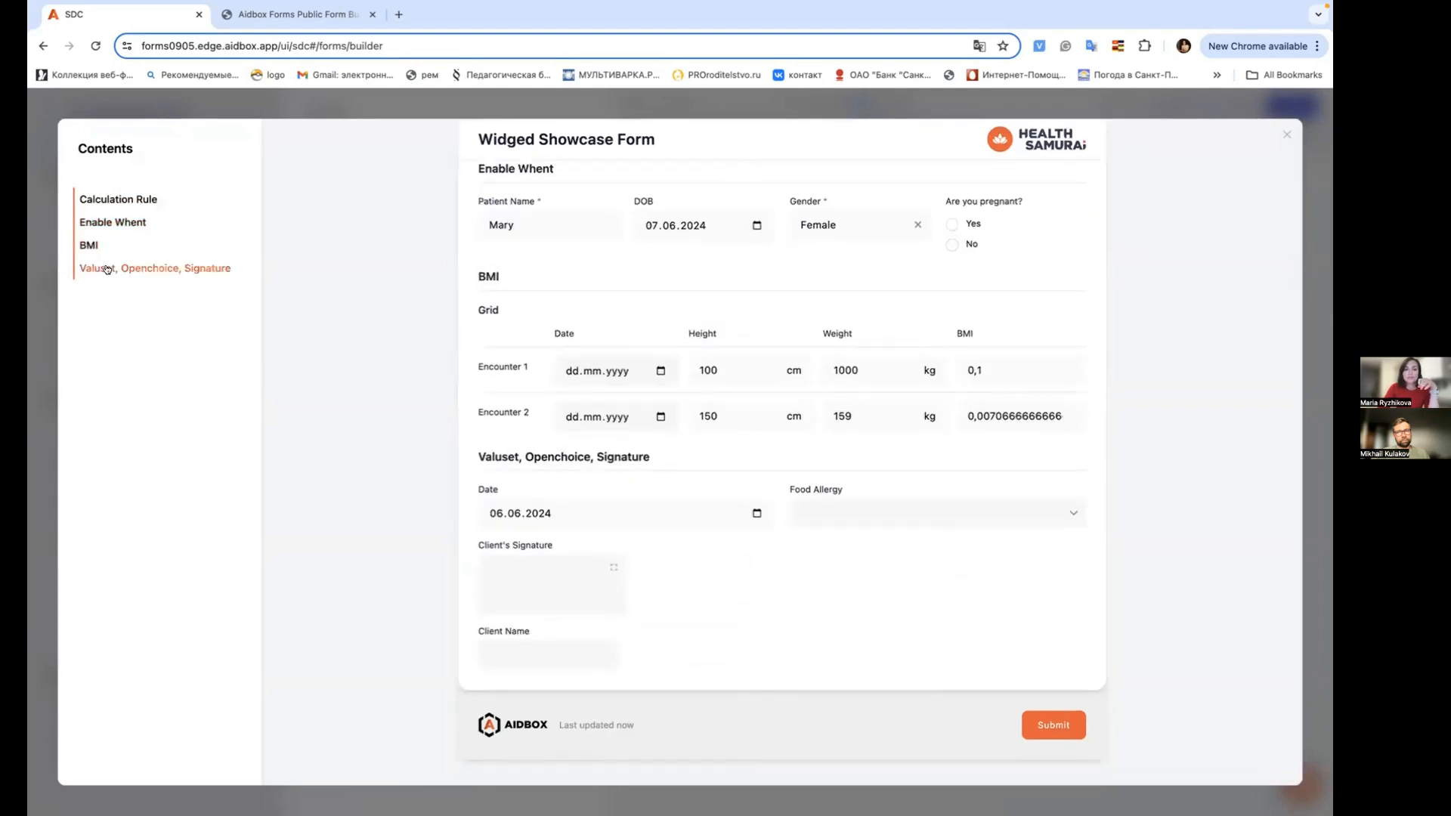
pyautogui.click(129, 210)
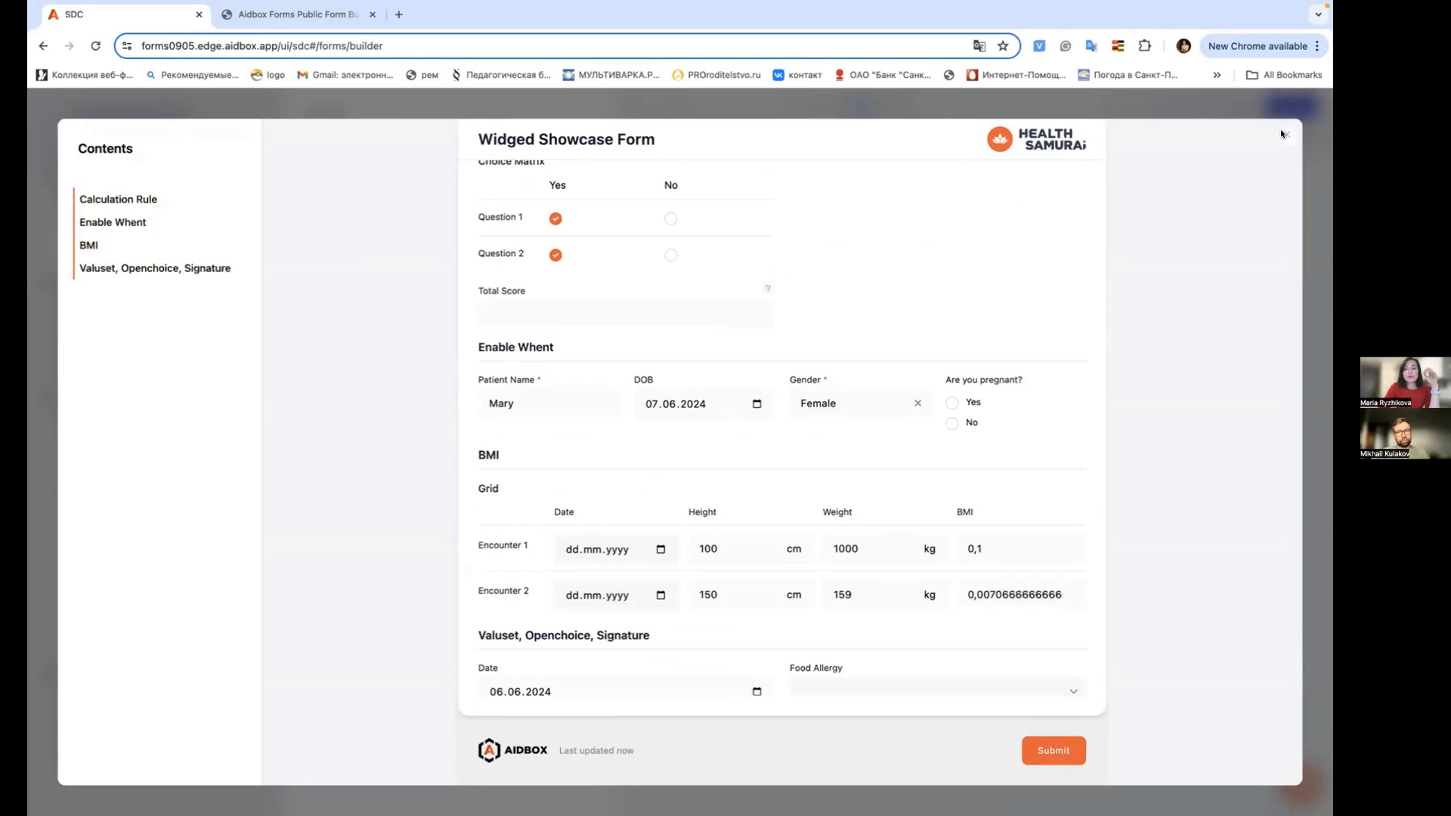
pyautogui.click(1287, 134)
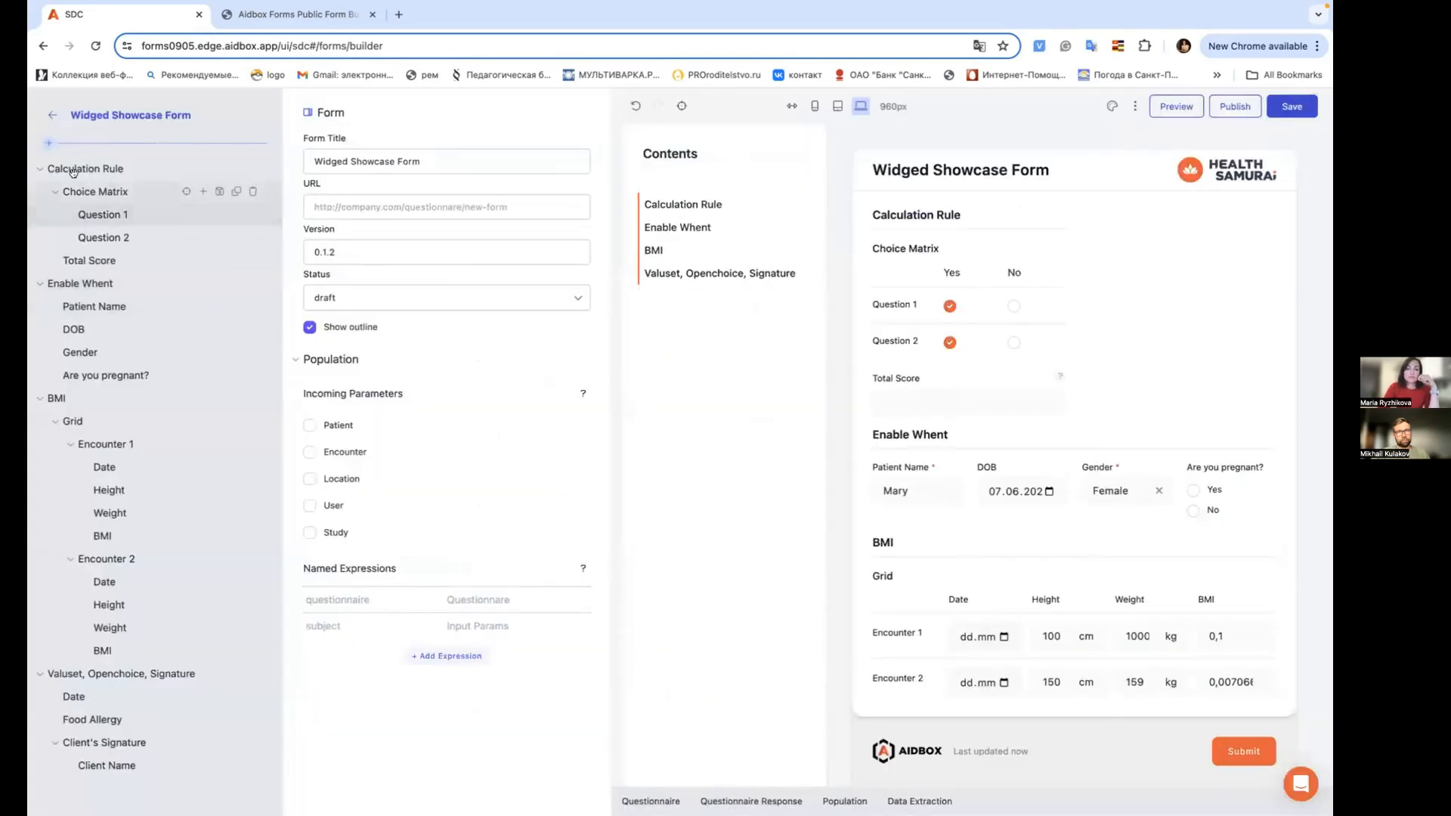
# Step: Add a Pages item to the top level of the Widged Showcase Form
pyautogui.click(48, 143)
pyautogui.click(121, 176)
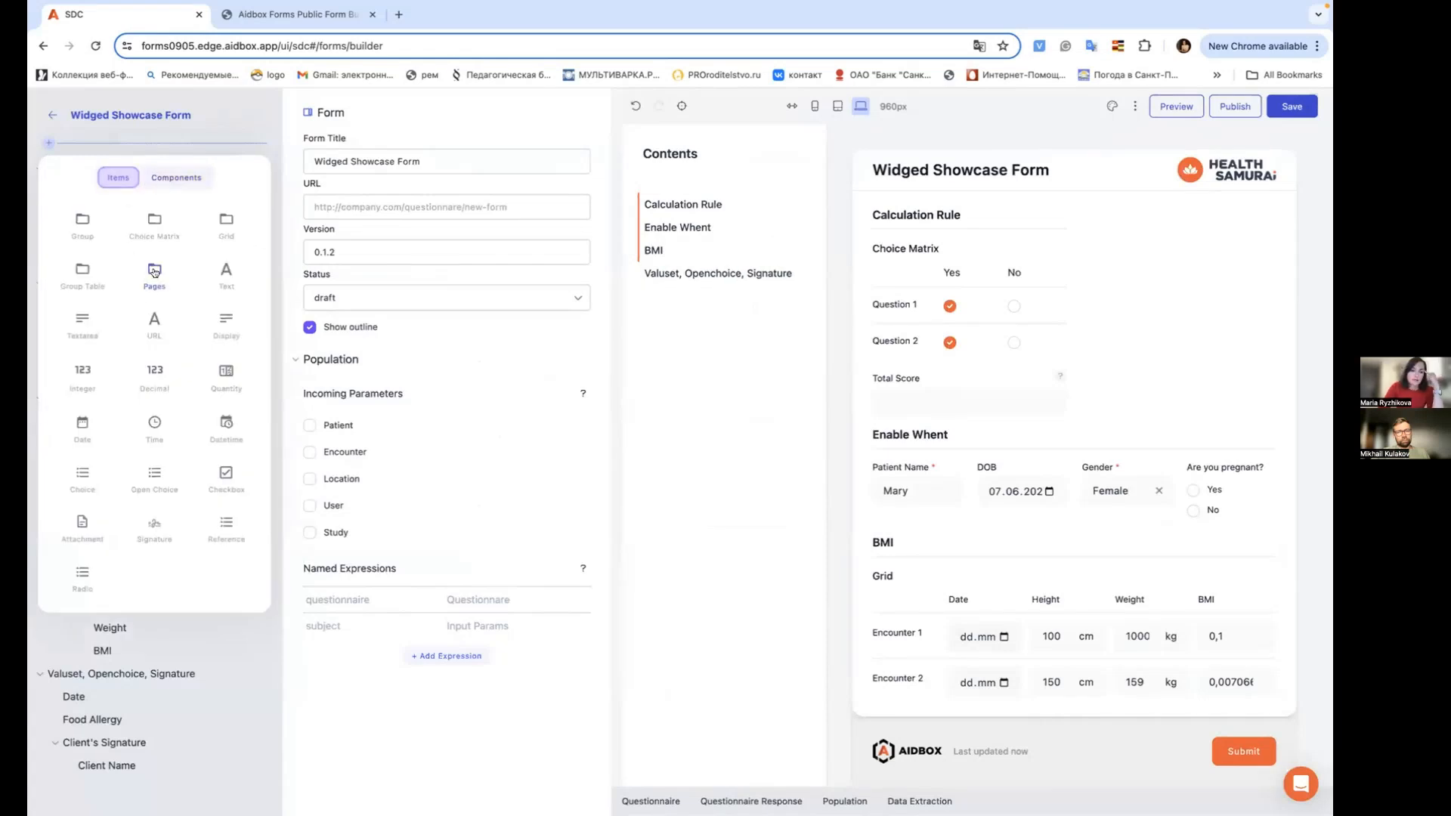
pyautogui.click(154, 274)
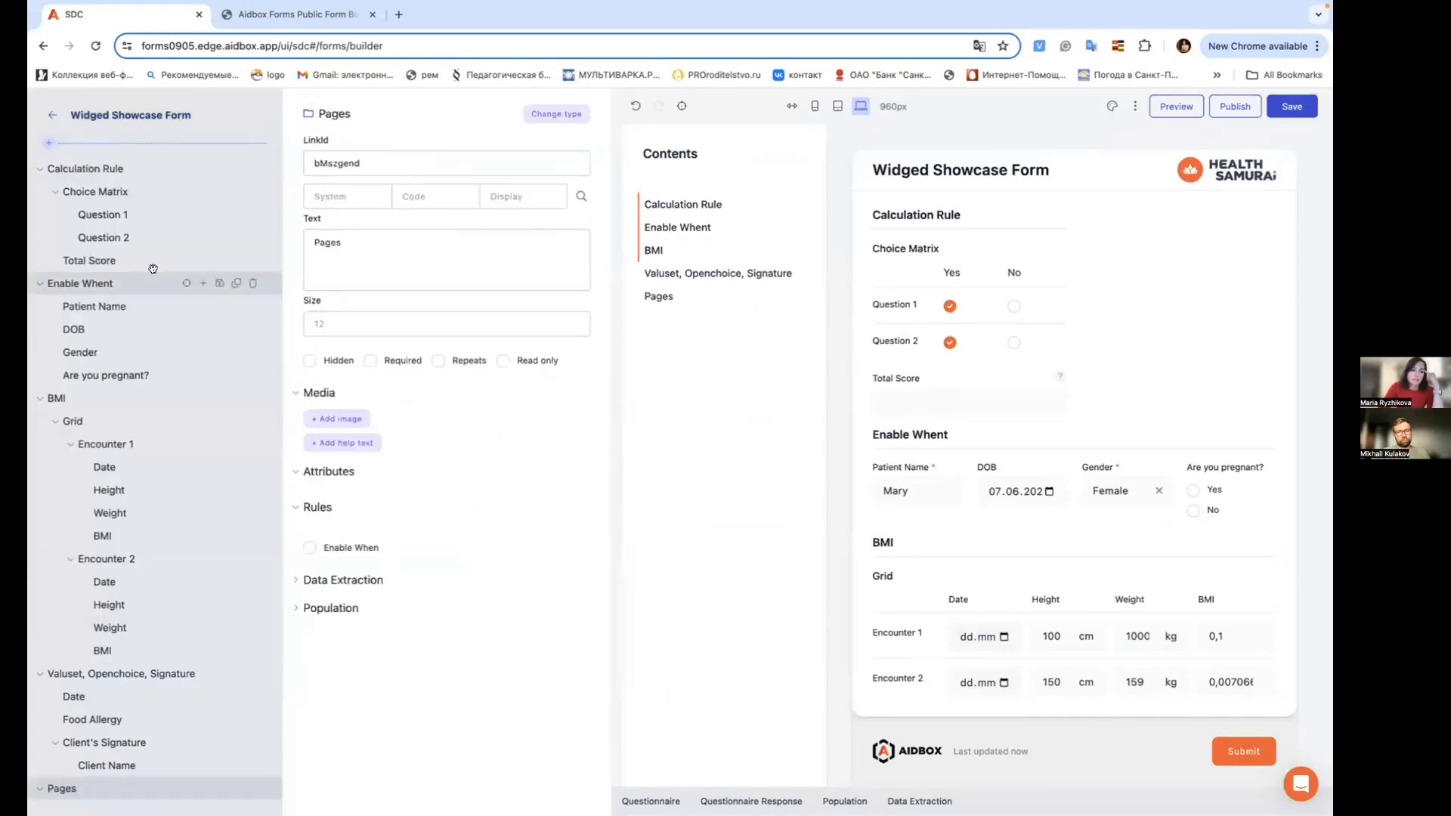
# Step: Collapse the four top-level groups and move them all into the Pages item, with the Valuset group first and Calculation Rule last
pyautogui.click(40, 169)
pyautogui.click(40, 191)
pyautogui.click(40, 214)
pyautogui.click(37, 236)
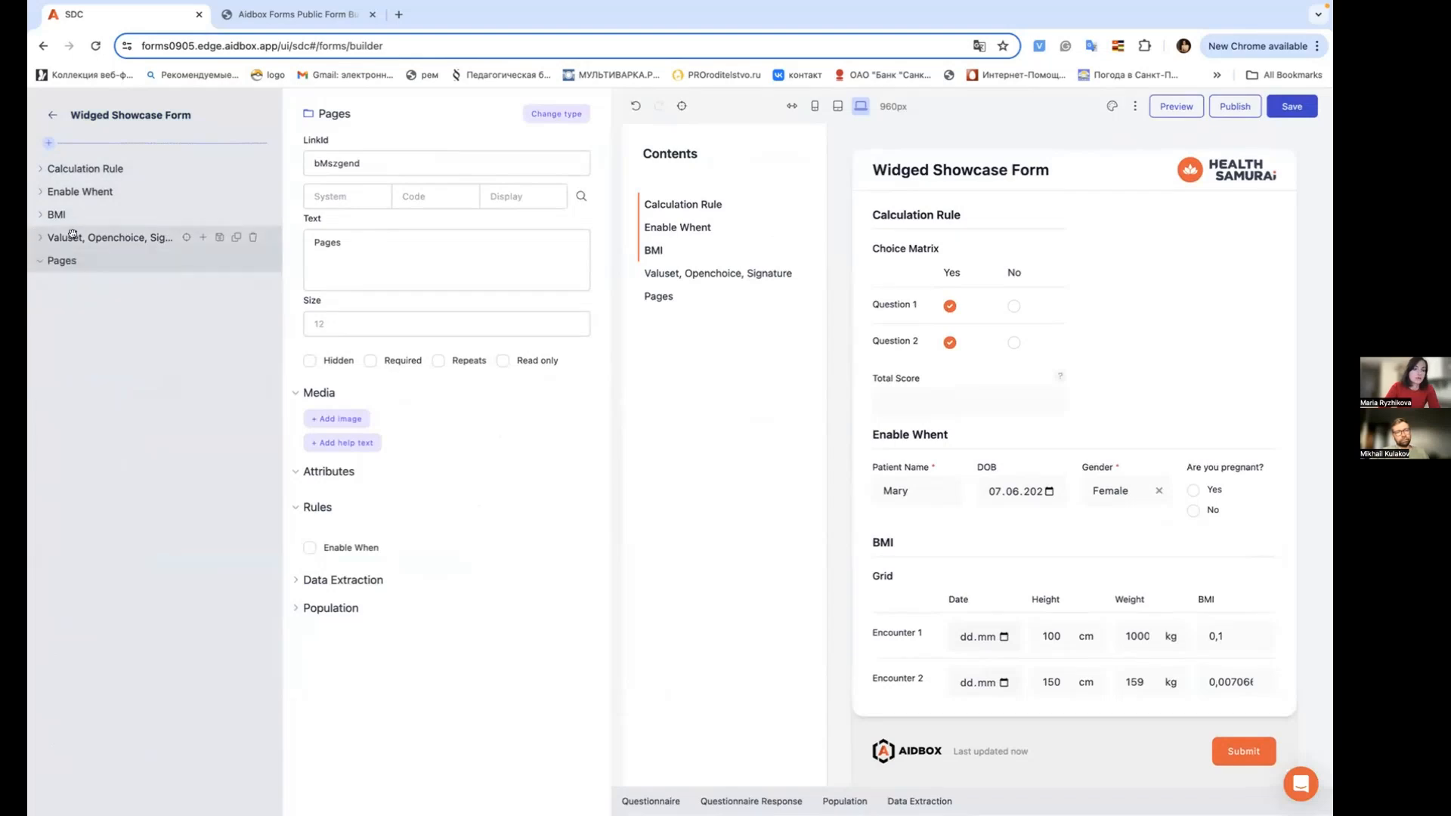
pyautogui.moveTo(74, 234)
pyautogui.mouseDown()
pyautogui.moveTo(79, 281)
pyautogui.moveTo(80, 261)
pyautogui.moveTo(96, 289)
pyautogui.mouseUp()
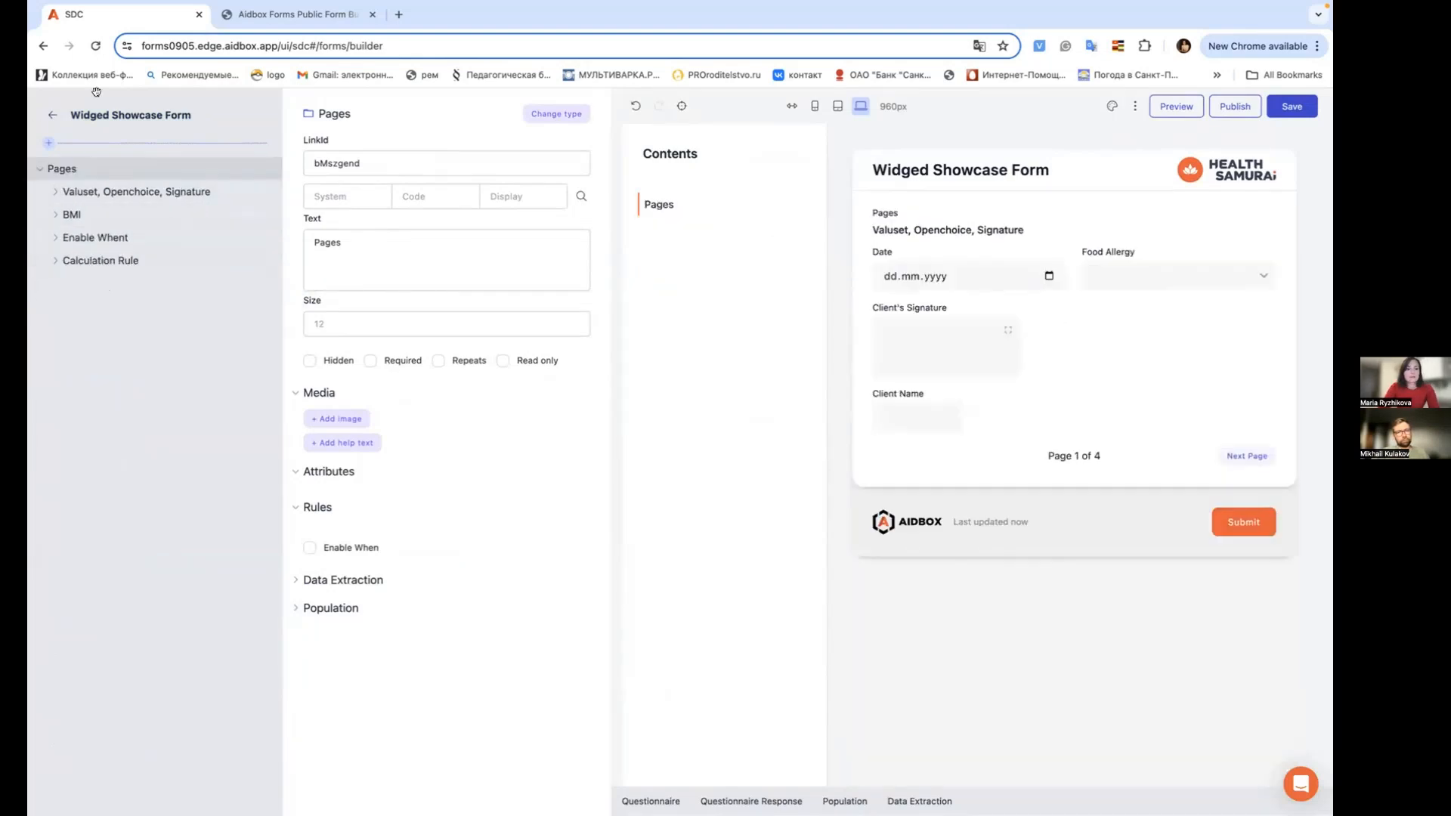
# Step: Turn off the form's outline, try the theme styled with NHS colors and apply the Default SDC theme
pyautogui.click(309, 326)
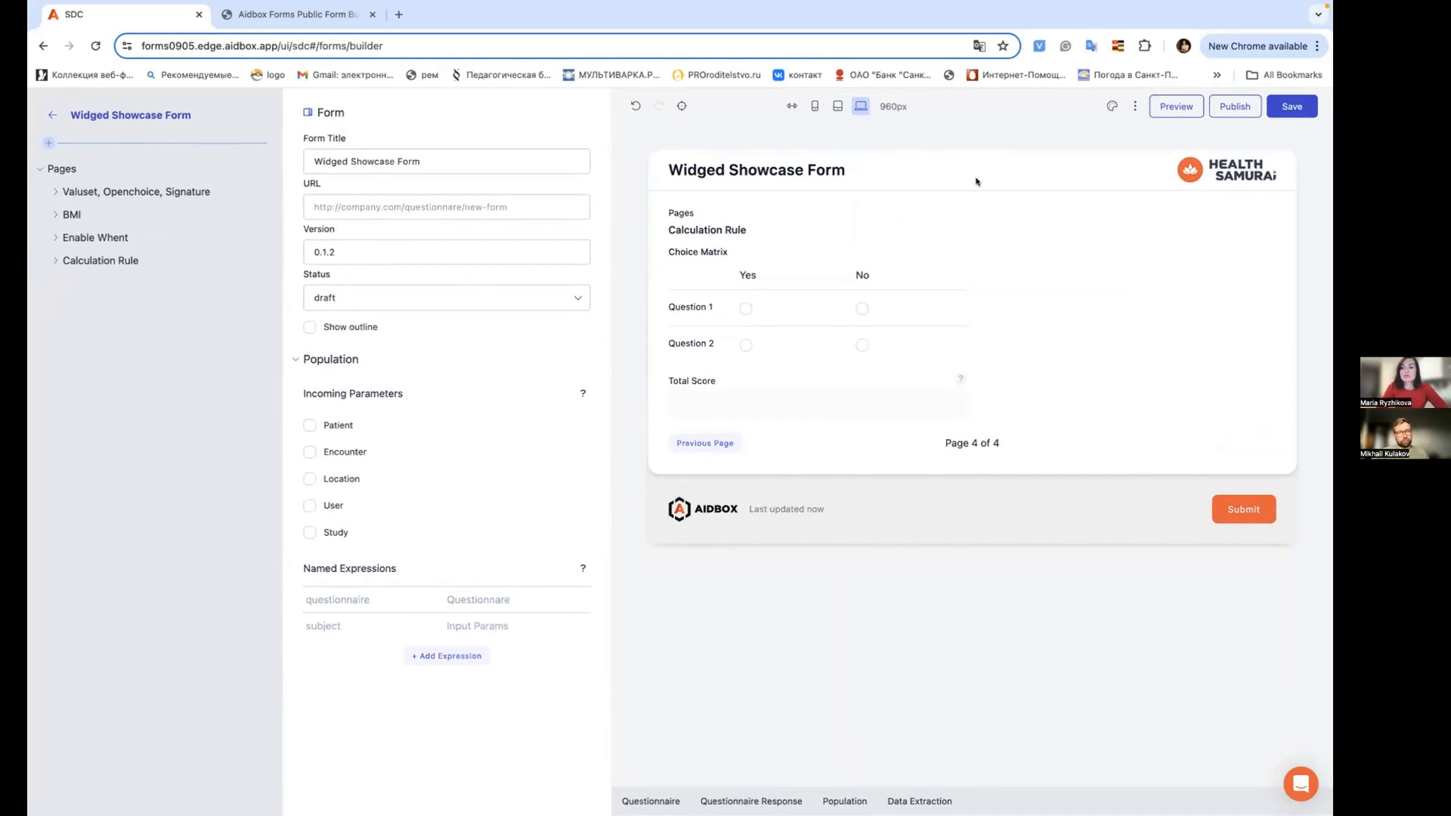
pyautogui.click(1112, 106)
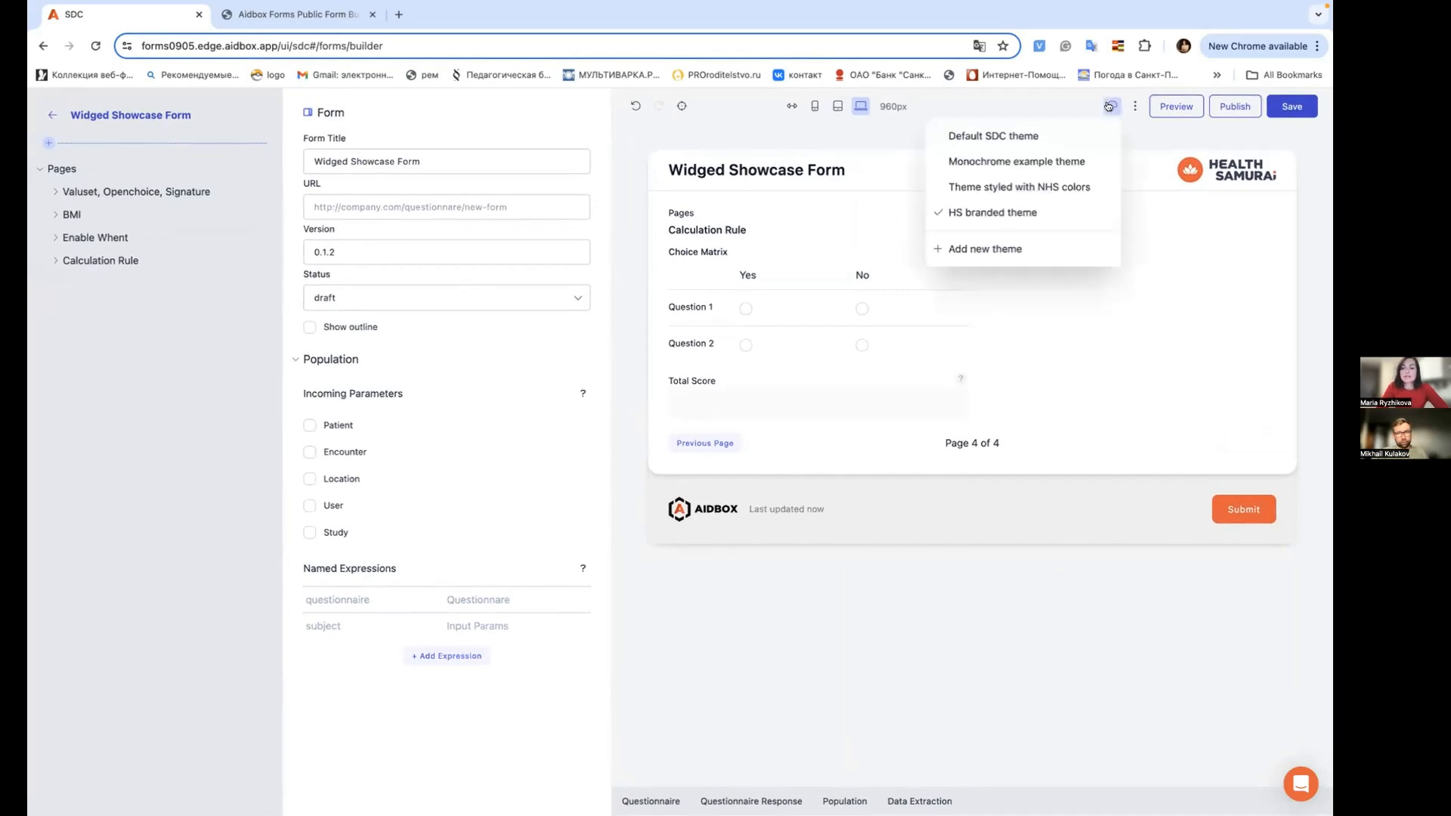
pyautogui.click(1005, 186)
pyautogui.click(1112, 105)
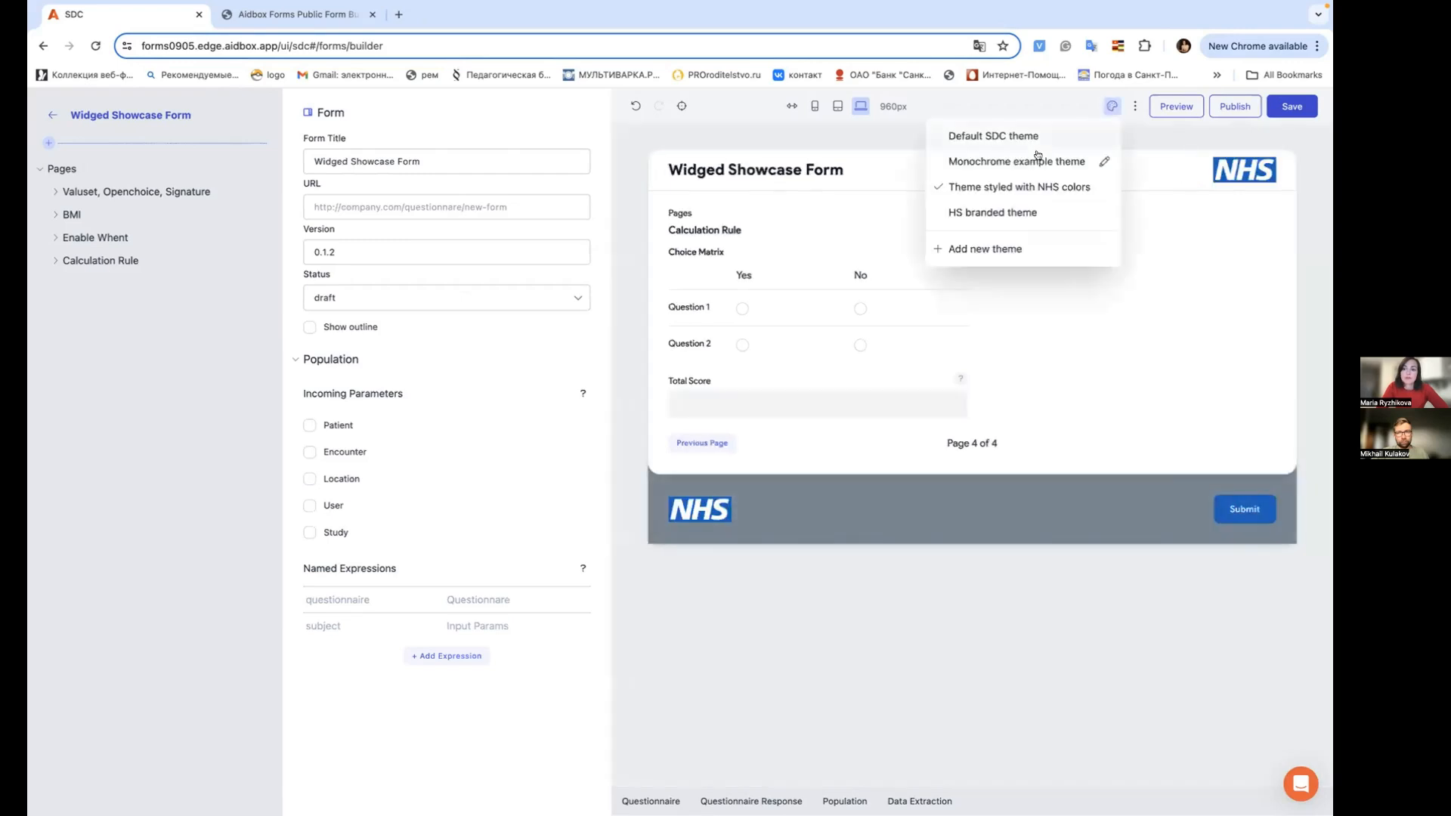
pyautogui.click(1029, 134)
# Step: Examine the color, brand image, font, input and button settings available for a new theme
pyautogui.click(1112, 105)
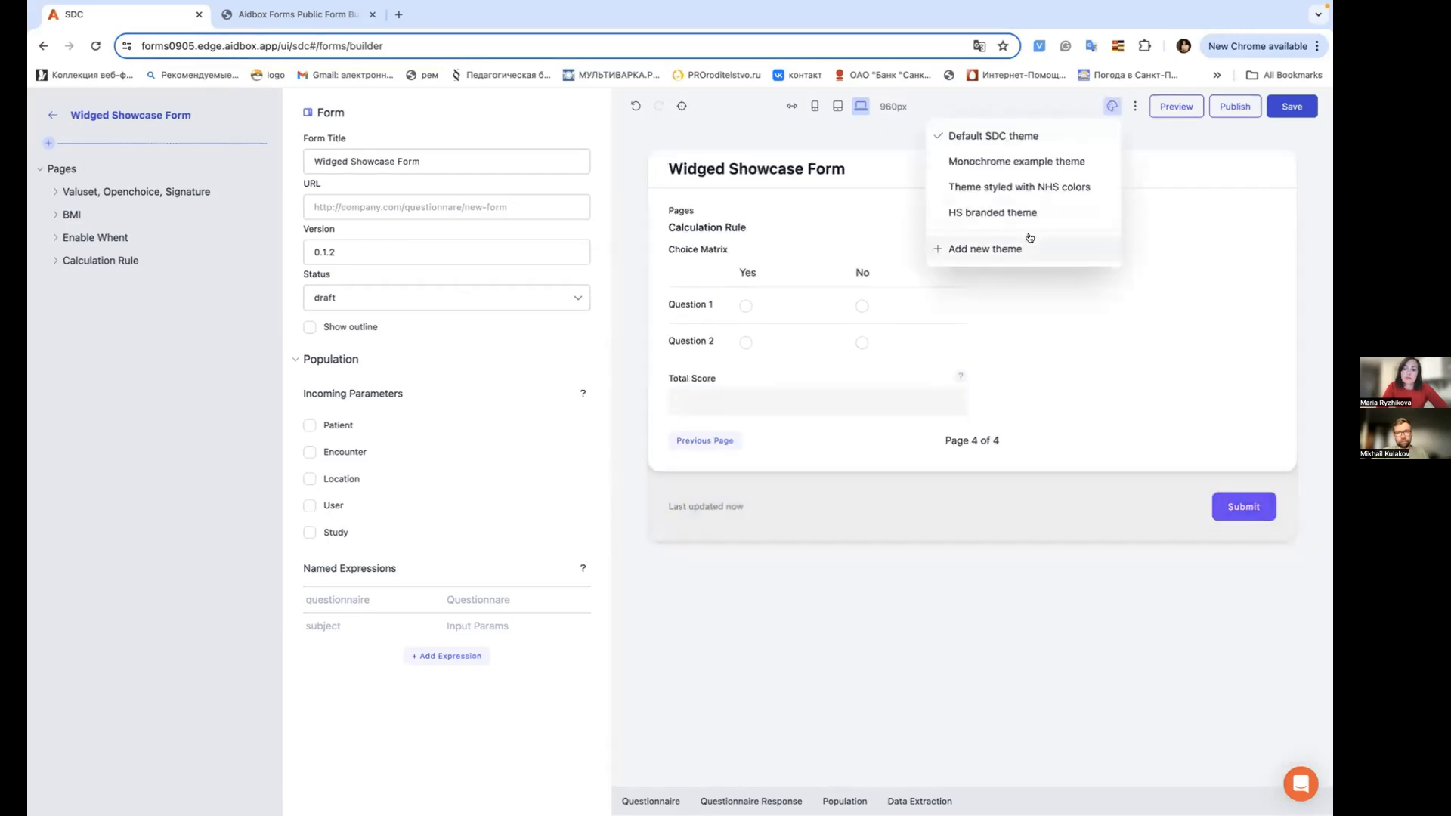
pyautogui.click(985, 249)
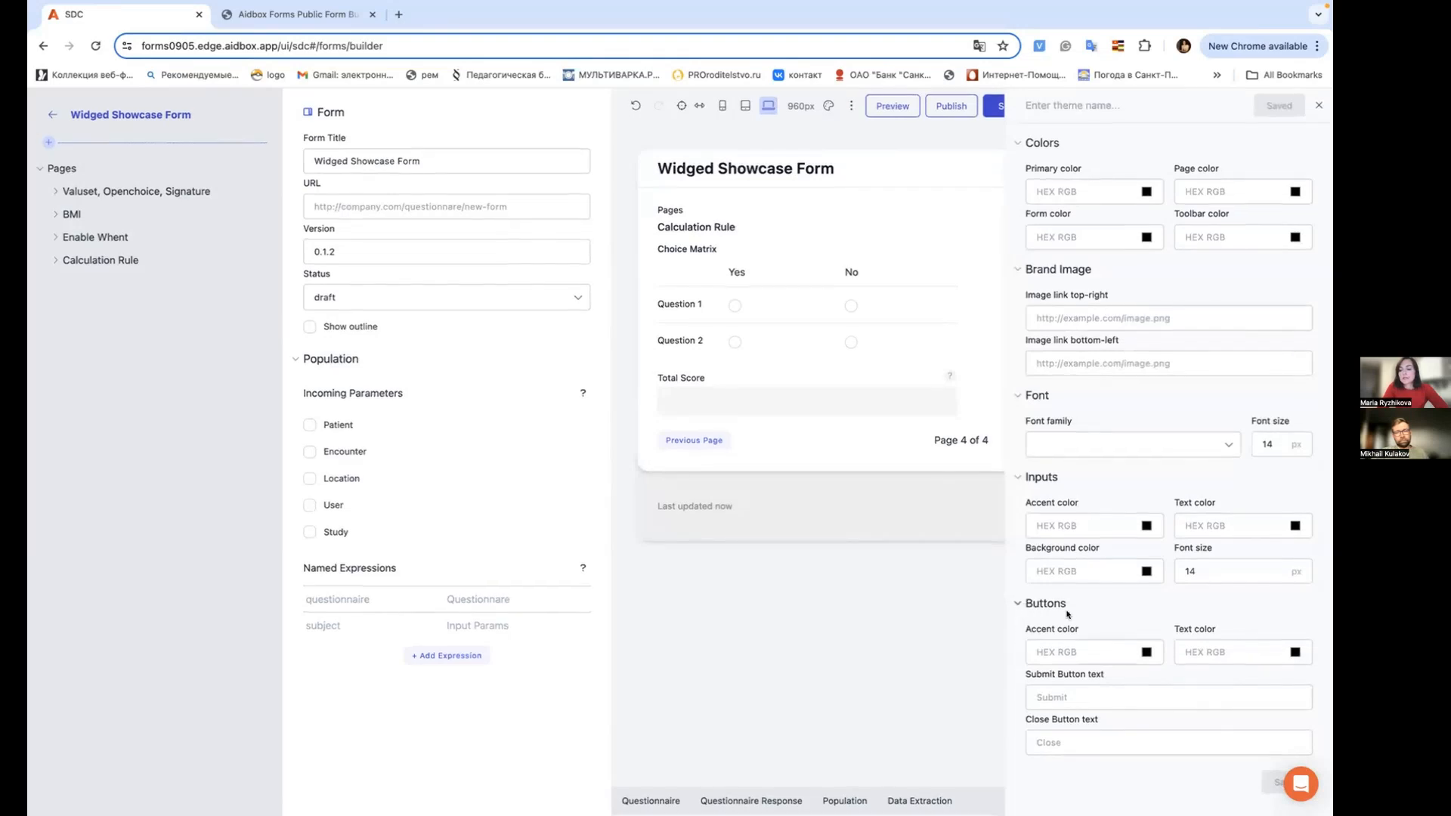
pyautogui.click(1319, 105)
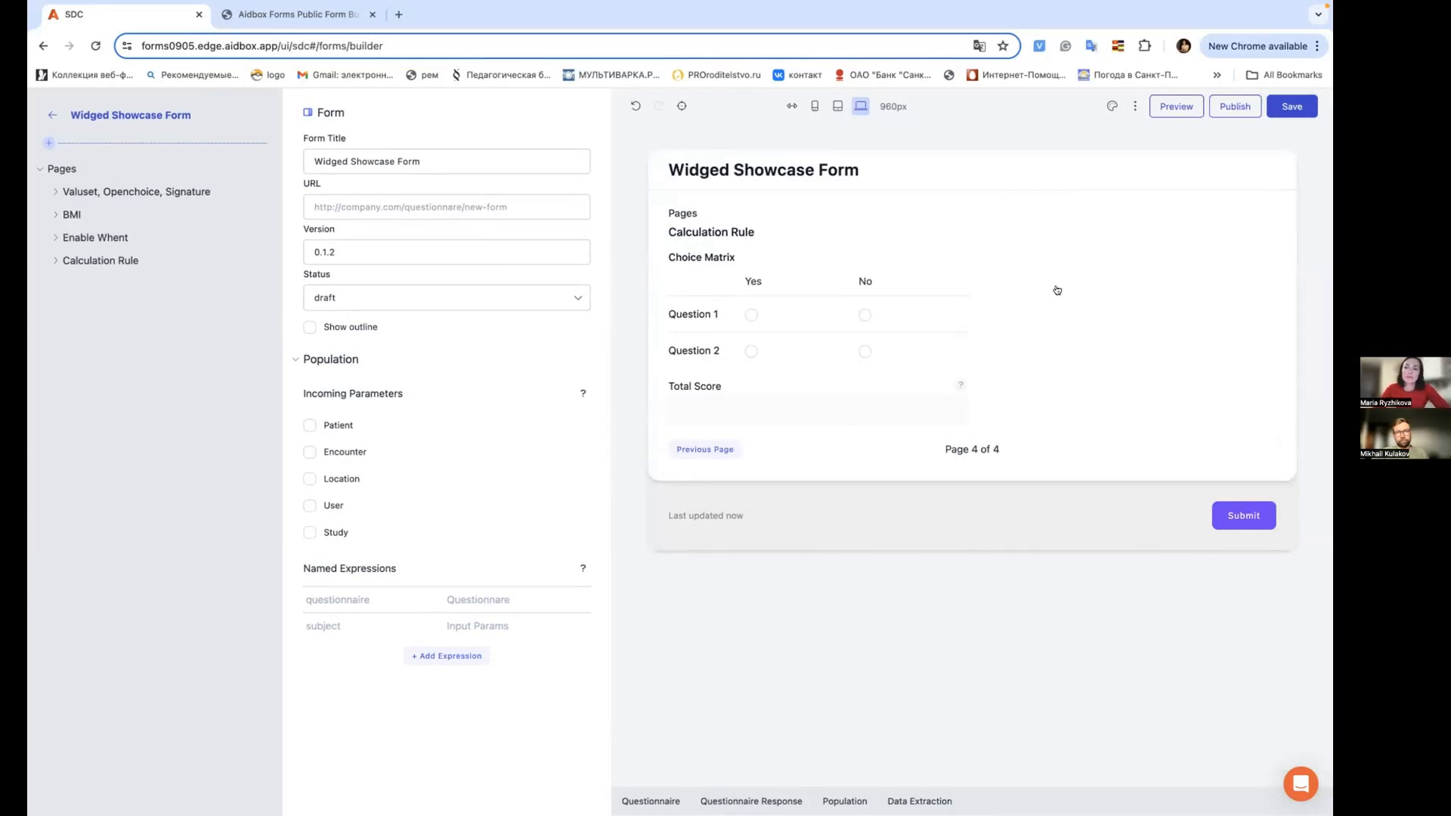
# Step: Return to the forms list, search for "phq" and open the sharing options of the PHQ2/PHQ9 Depression Form
pyautogui.click(114, 115)
pyautogui.press('Return')
pyautogui.write('phq')
pyautogui.click(1094, 193)
# Step: Attach Encounter/enc-1, the patient and the HS branded theme to the shared form and generate its link
pyautogui.click(651, 452)
pyautogui.click(634, 488)
pyautogui.click(632, 510)
pyautogui.click(632, 537)
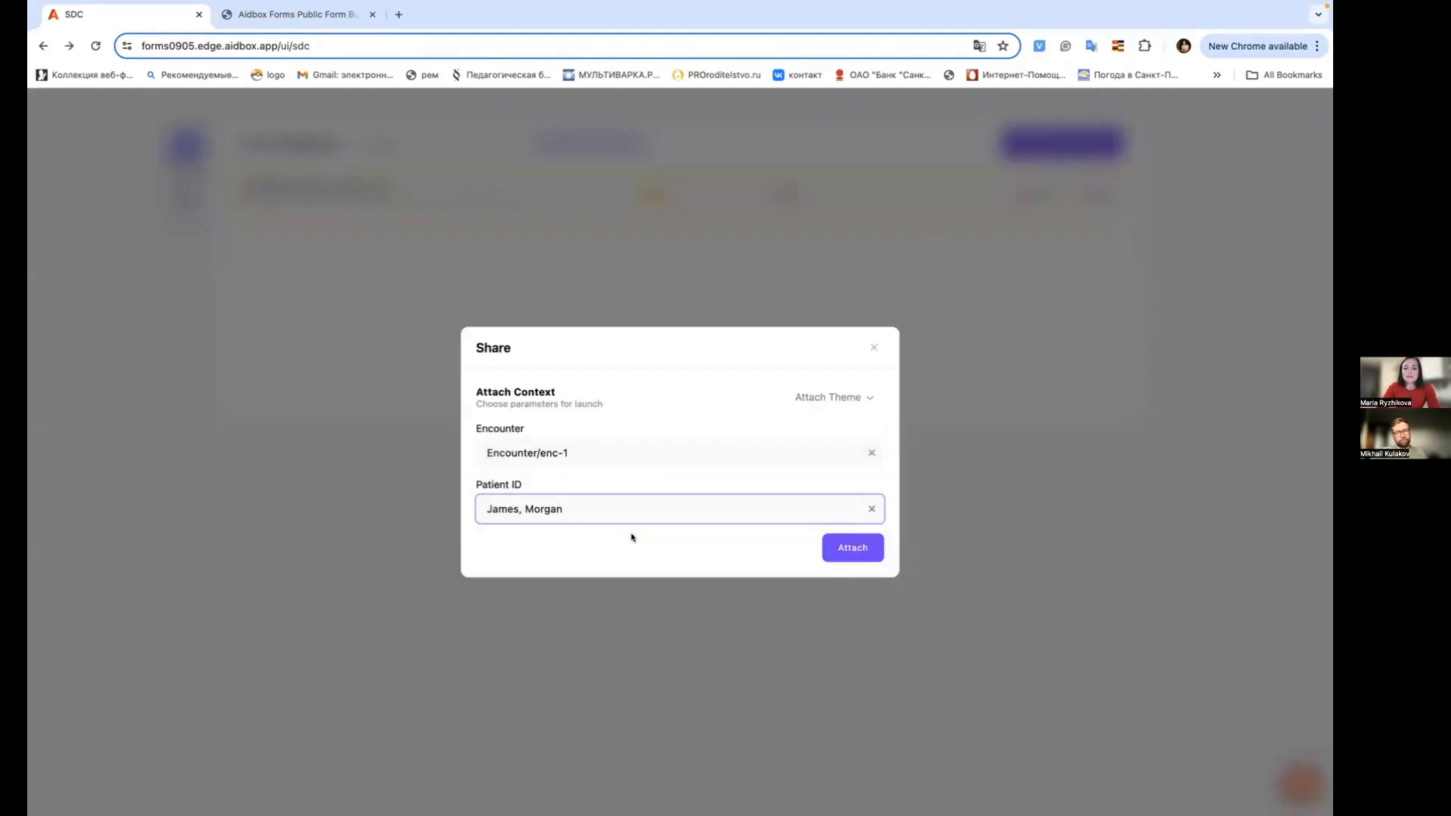
pyautogui.click(835, 397)
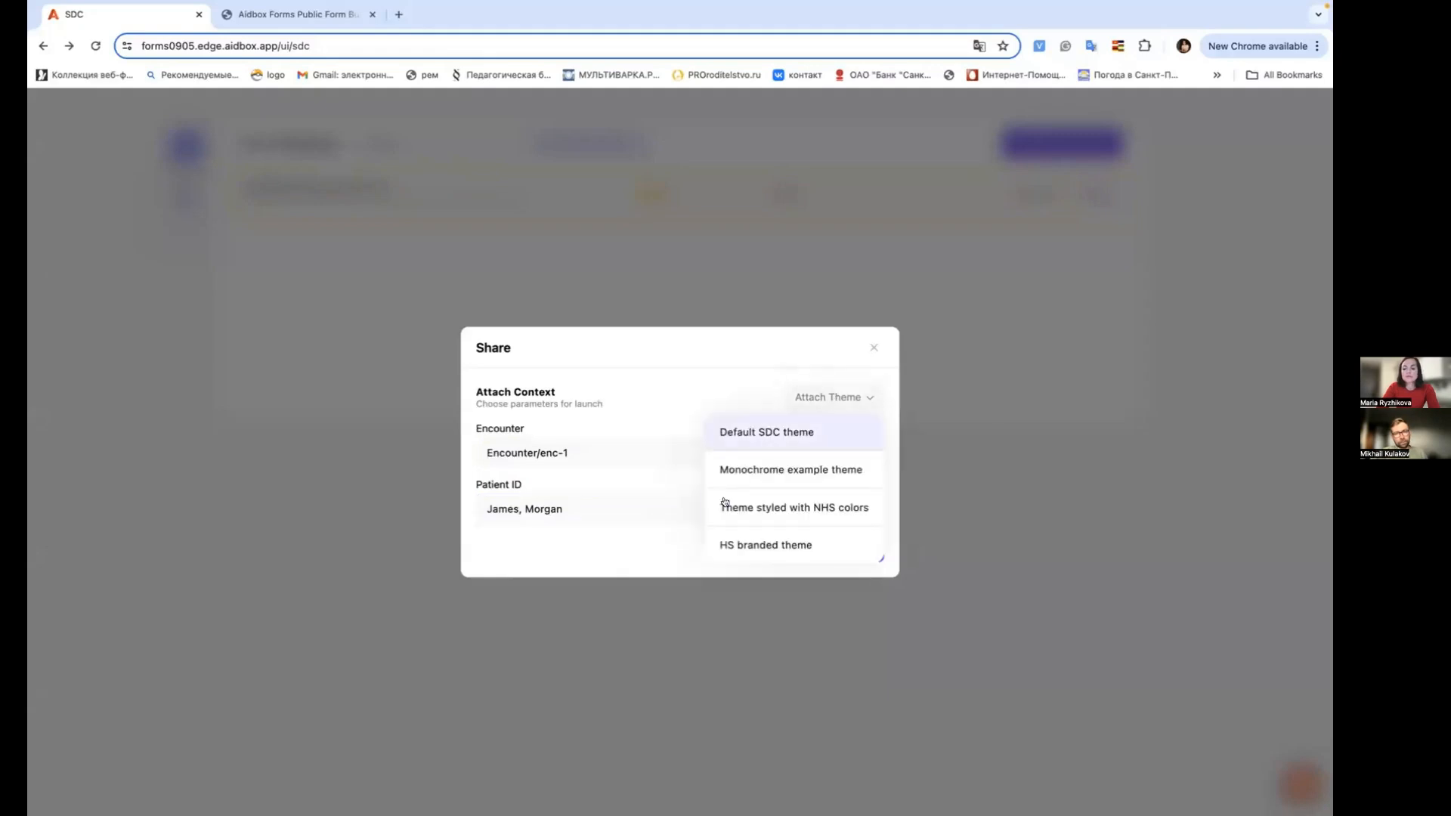
pyautogui.click(766, 545)
pyautogui.click(850, 548)
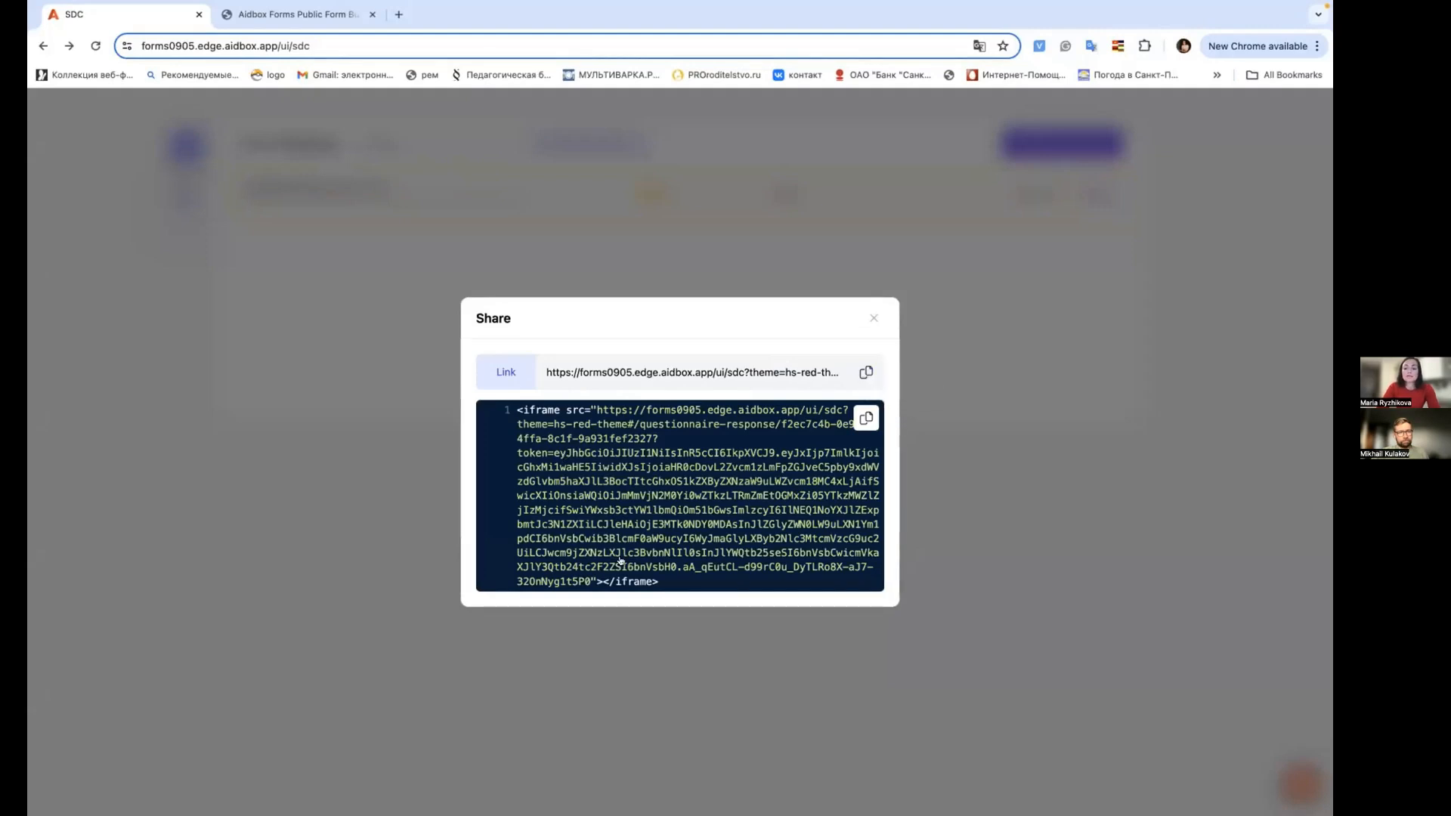
# Step: Copy the share link containing the access token and open it in a new browser tab
pyautogui.click(865, 372)
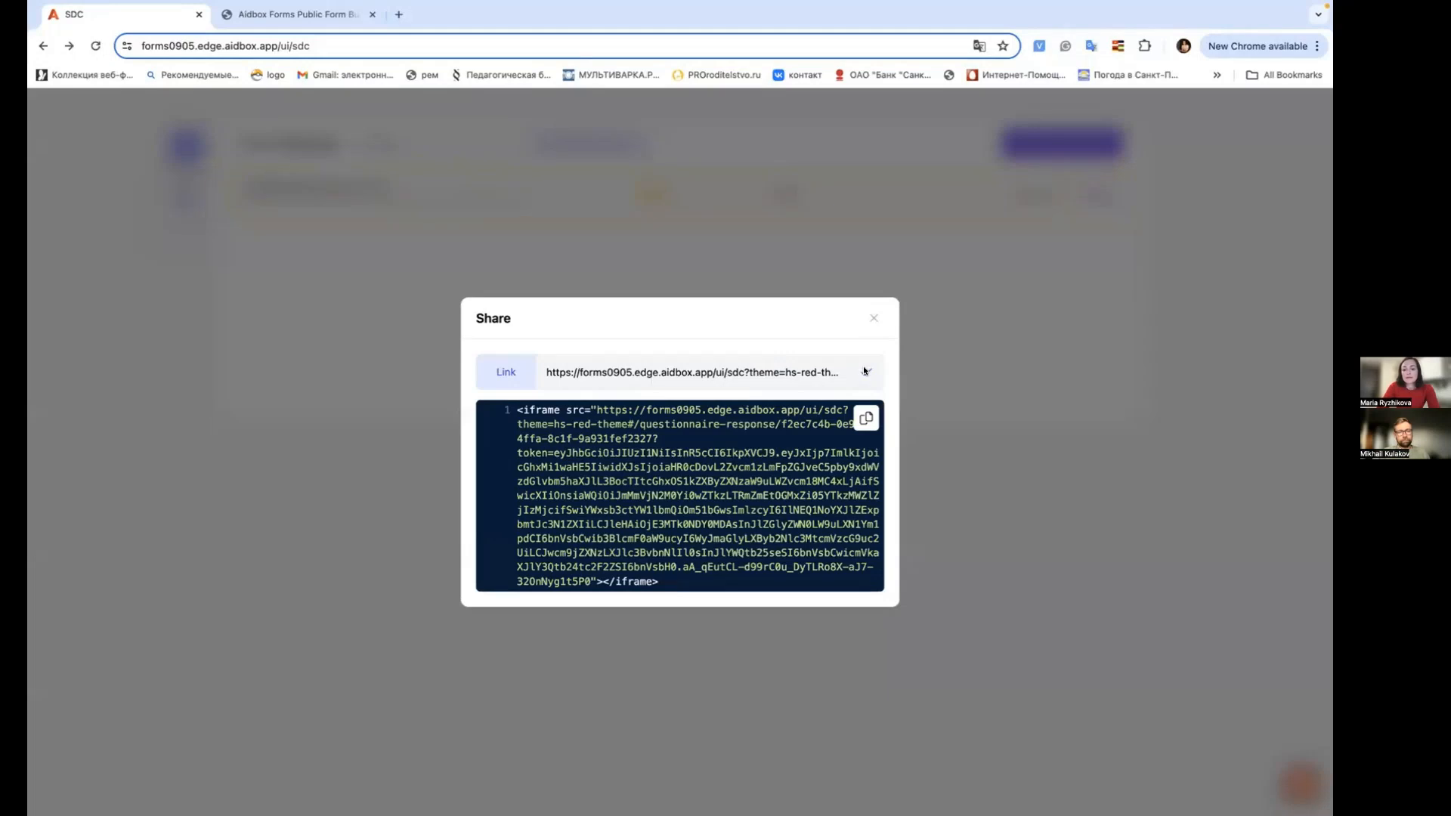
pyautogui.click(399, 14)
pyautogui.press('super+v')
pyautogui.press('Return')
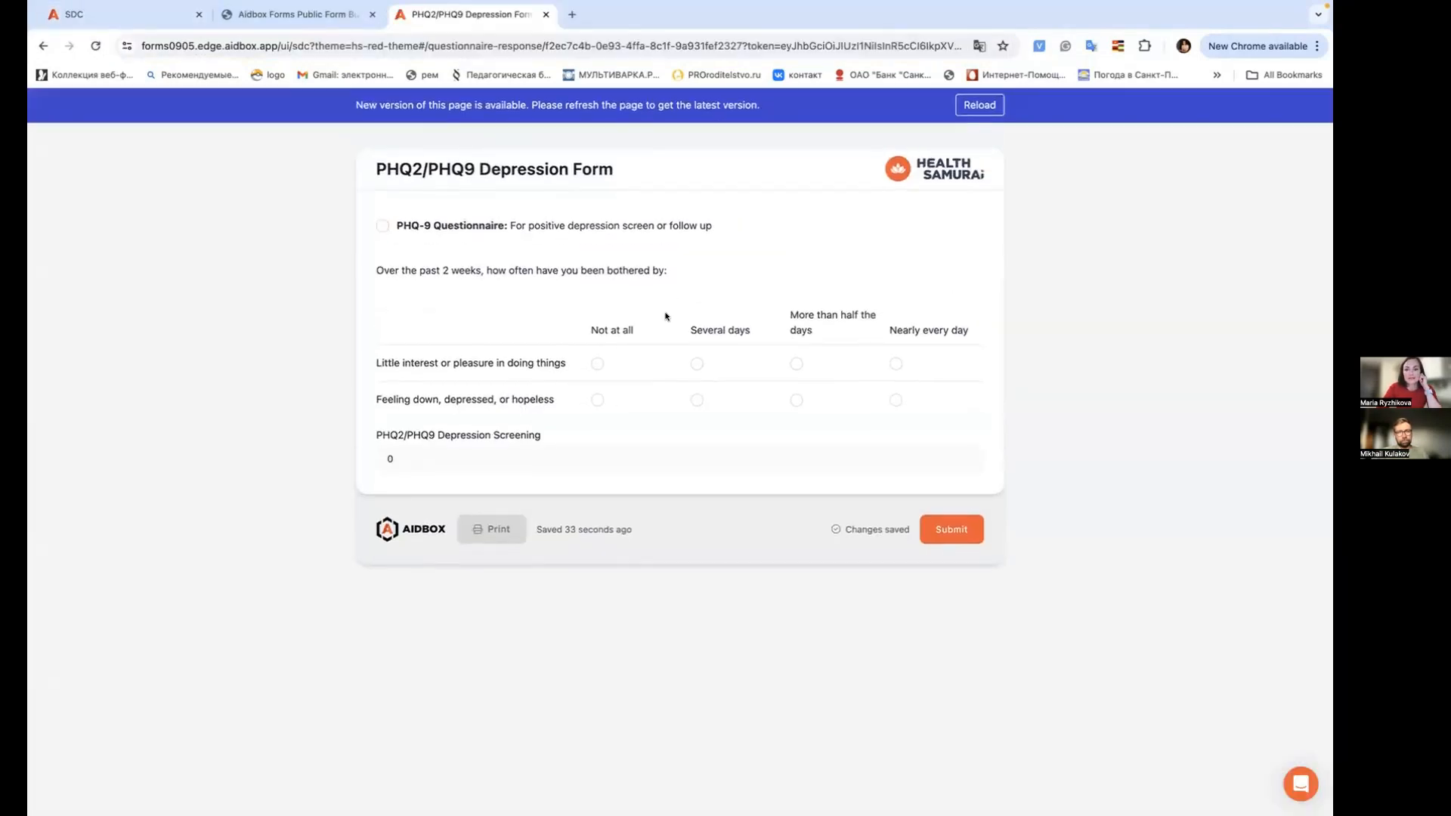
# Step: Submit the refreshed PHQ2/PHQ9 form with "Not at all" for both questions and check its print preview
pyautogui.press('super+r')
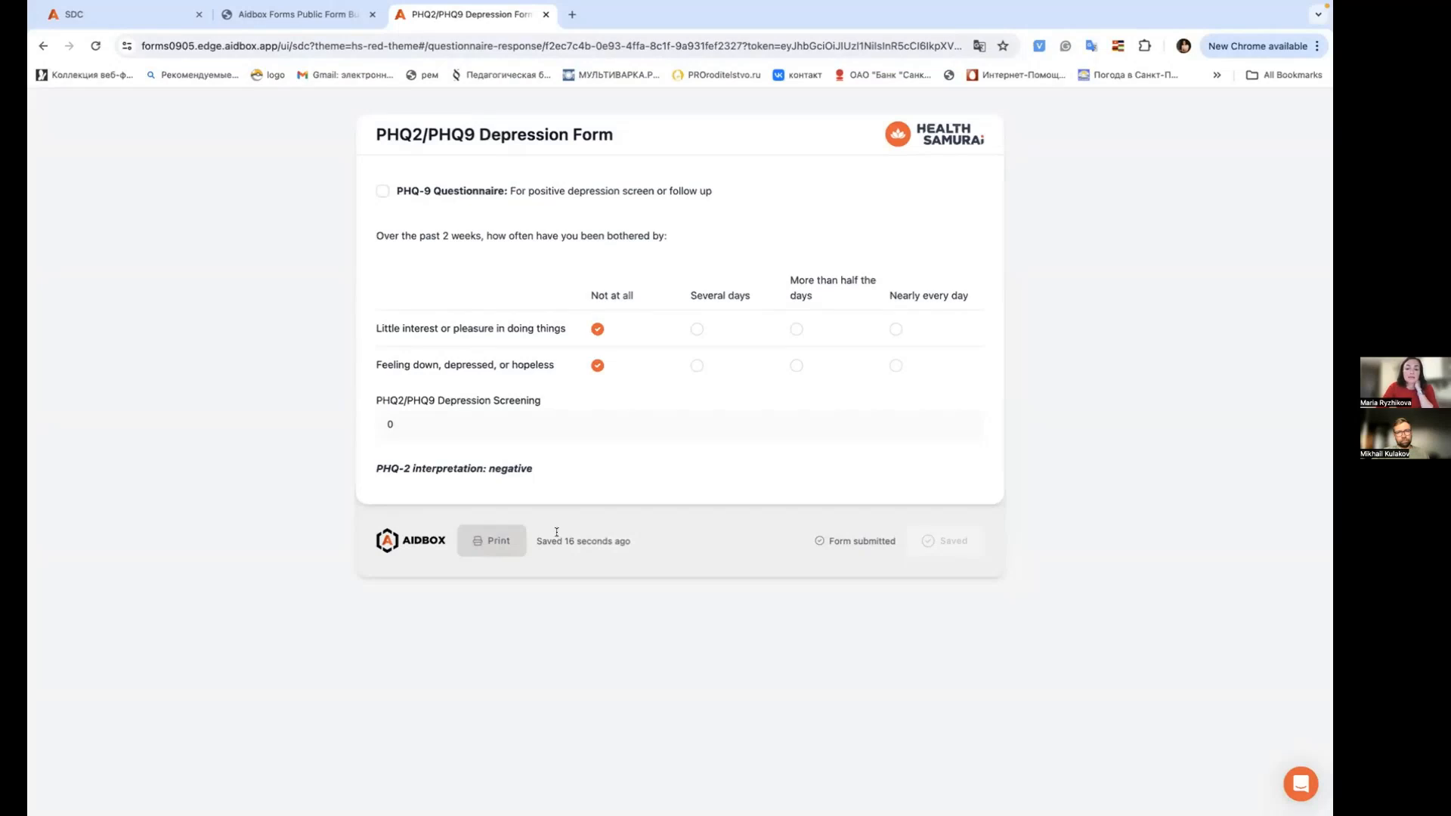
pyautogui.click(489, 543)
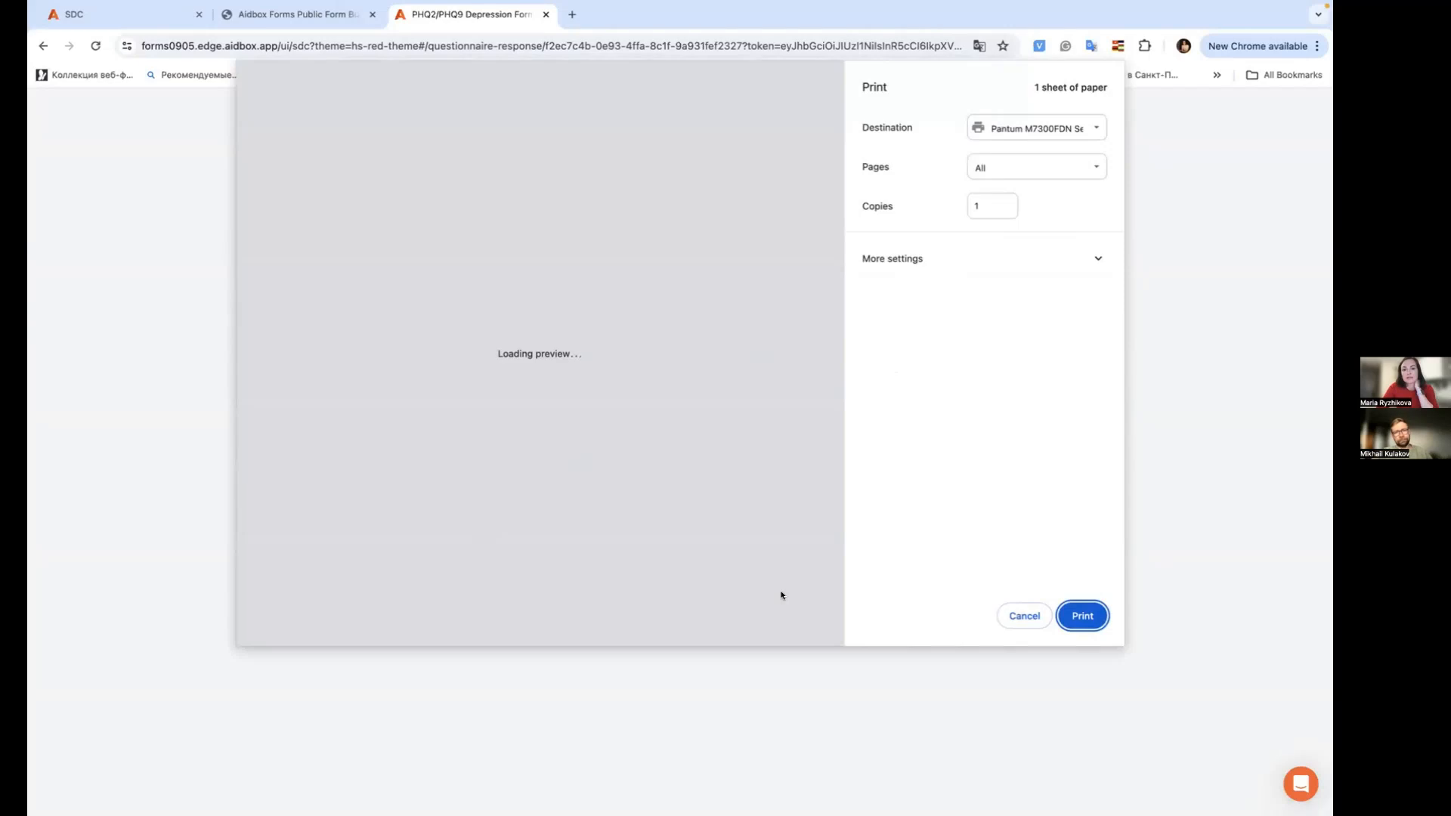
pyautogui.press('Escape')
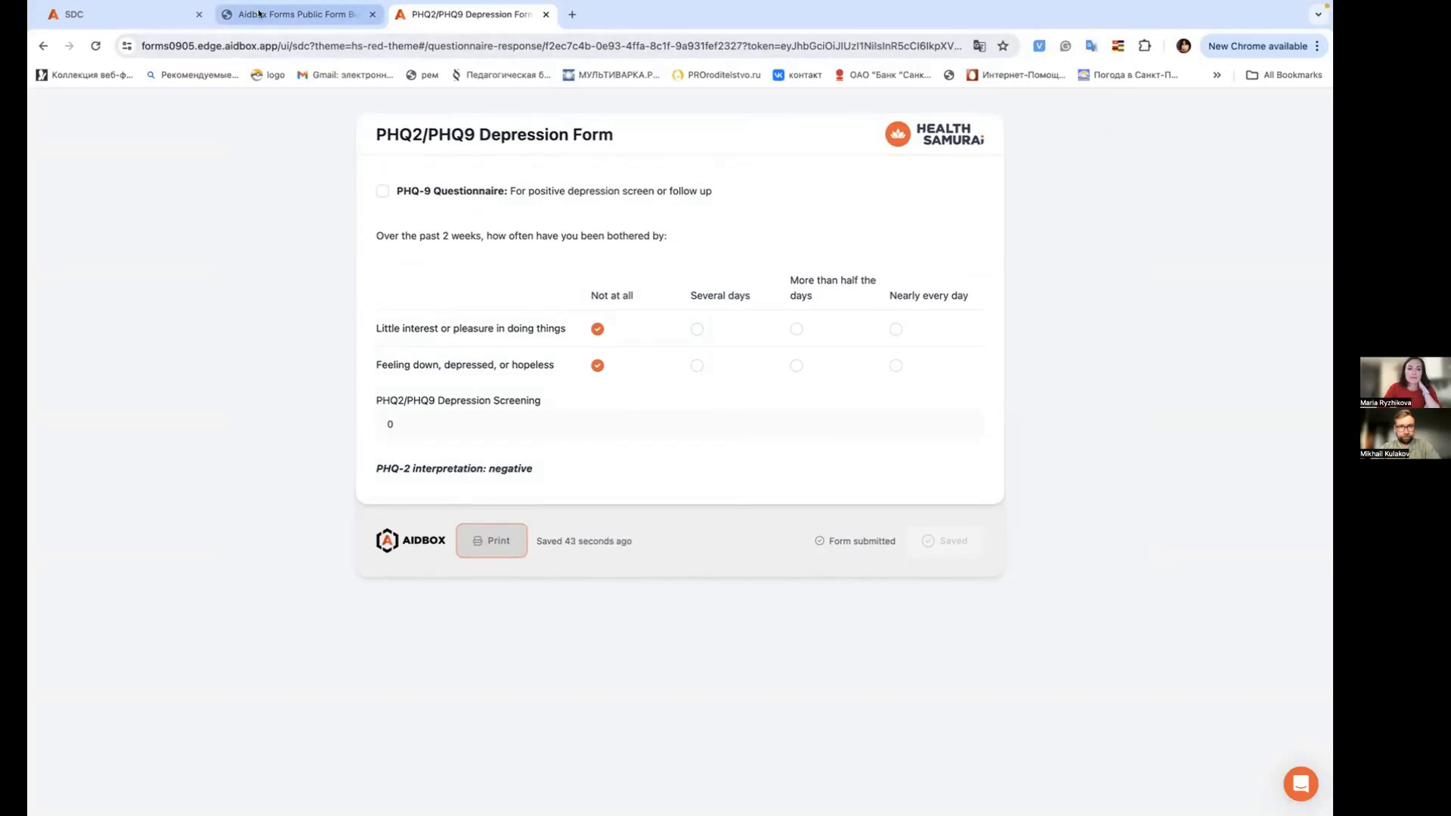
# Step: Create a form from scratch in the public Aidbox Form Builder and look at the options for loading a questionnaire
pyautogui.click(259, 13)
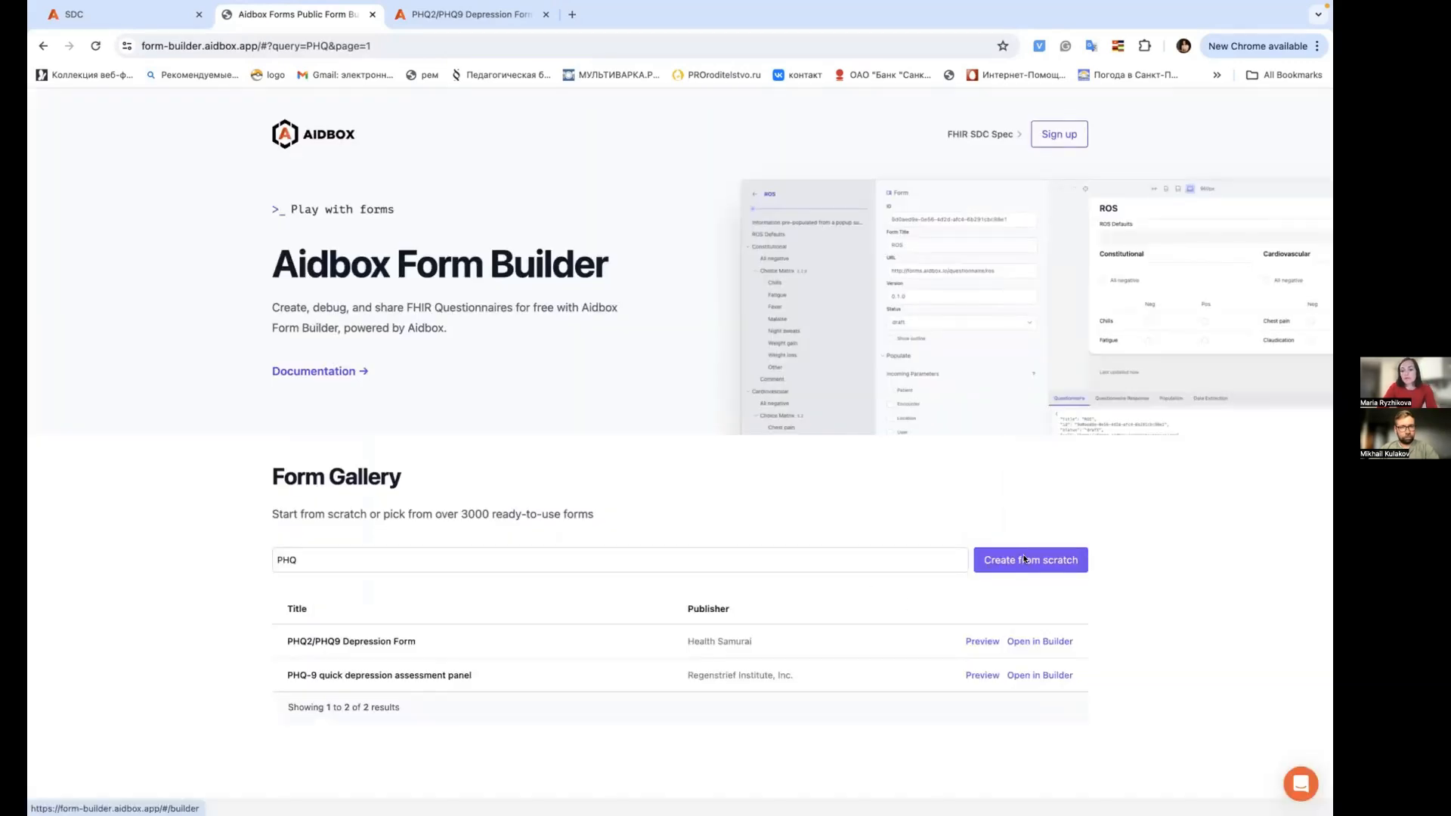
pyautogui.click(1025, 559)
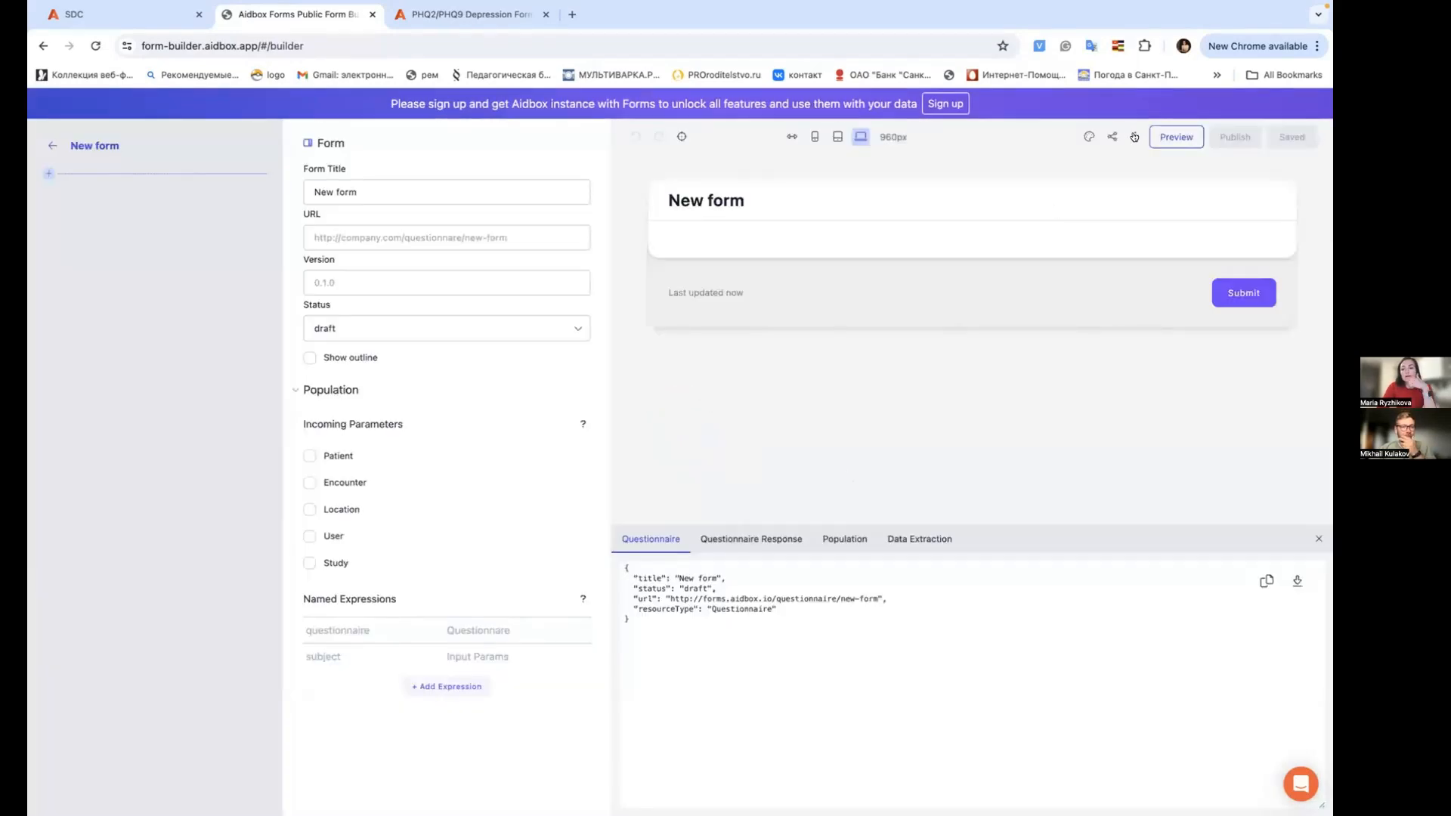
pyautogui.click(1134, 137)
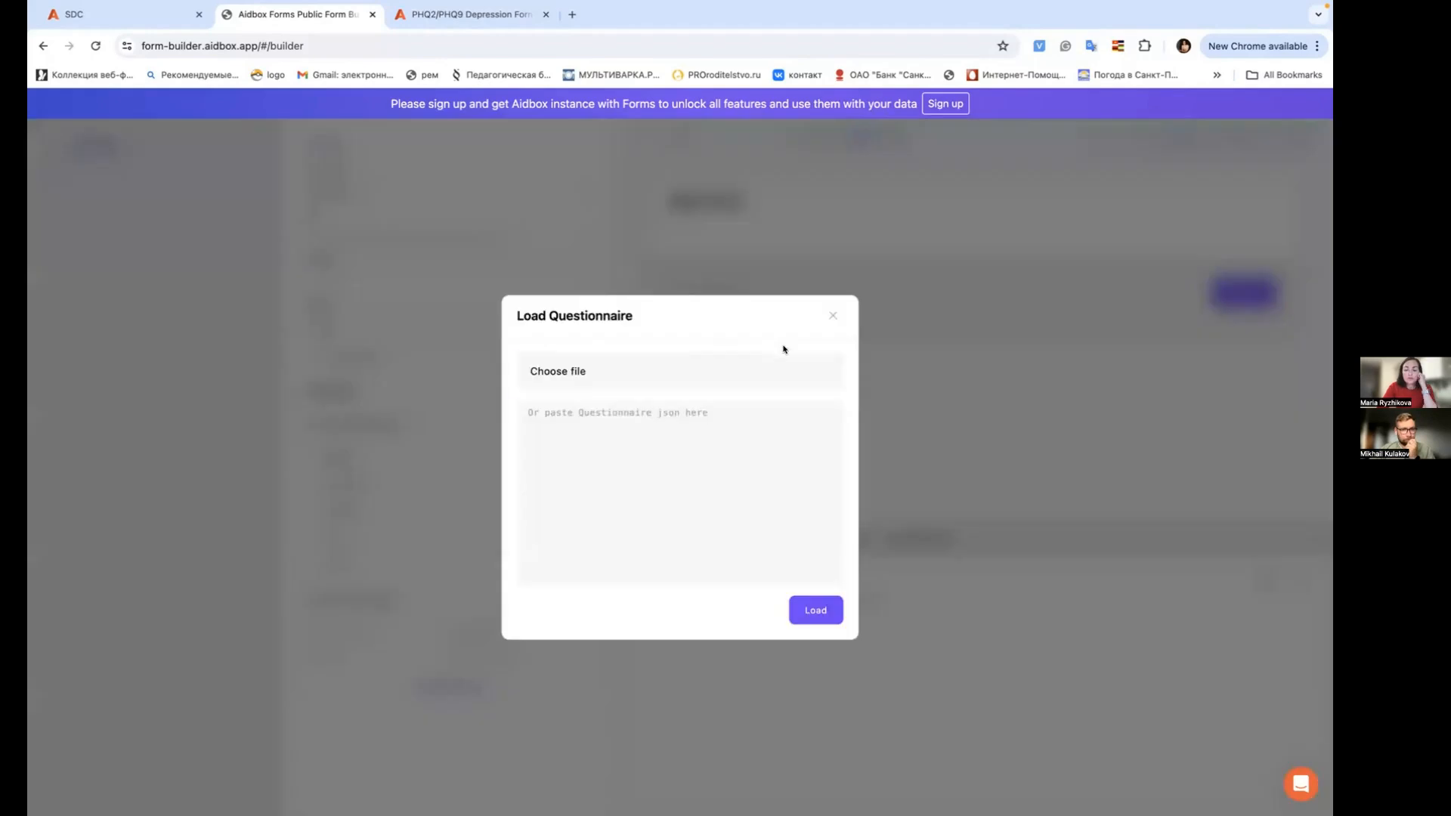
pyautogui.click(831, 316)
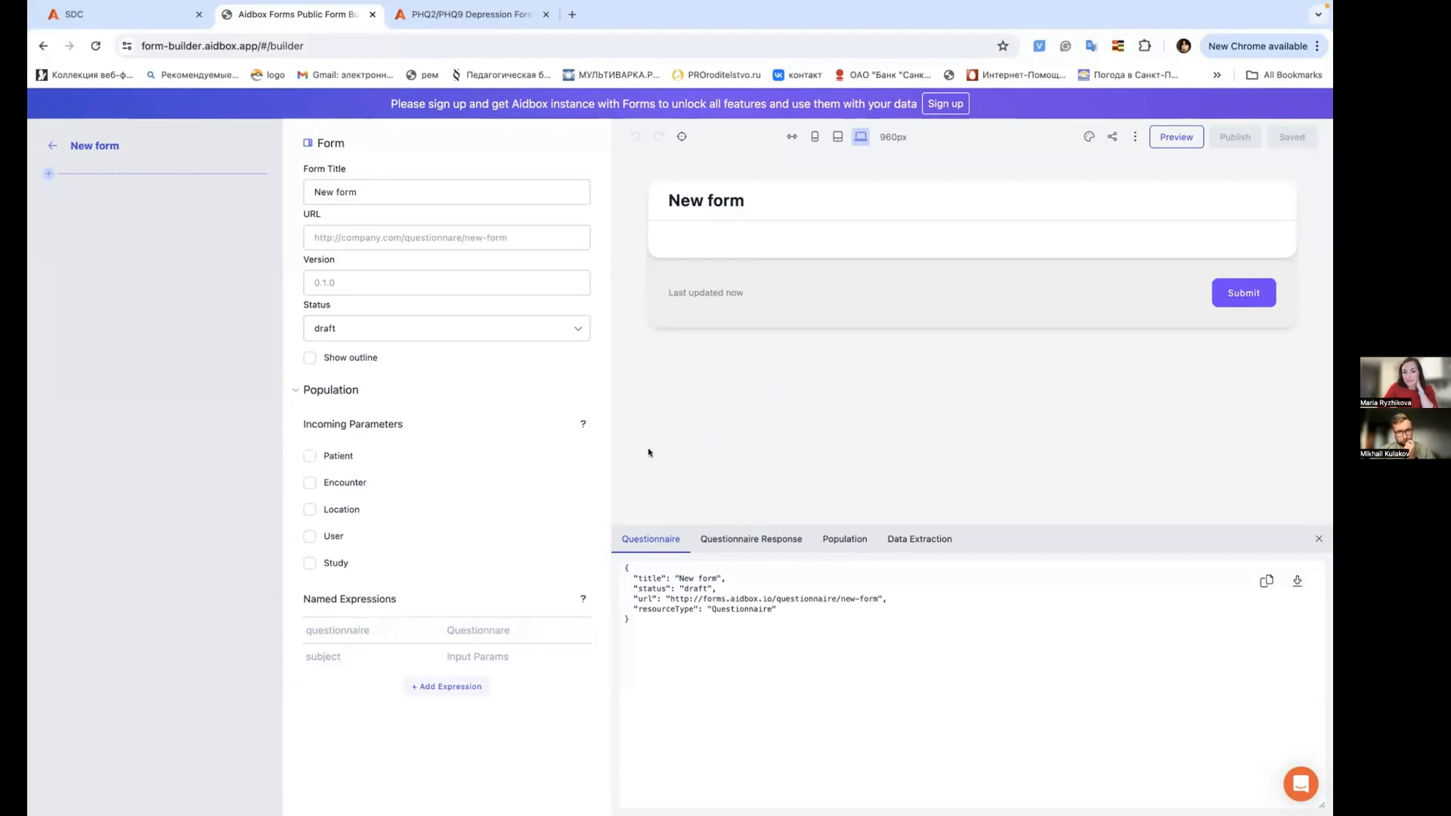
# Step: Look at the new form's JSON download and share link without saving anything, and switch to the desktop
pyautogui.click(1297, 581)
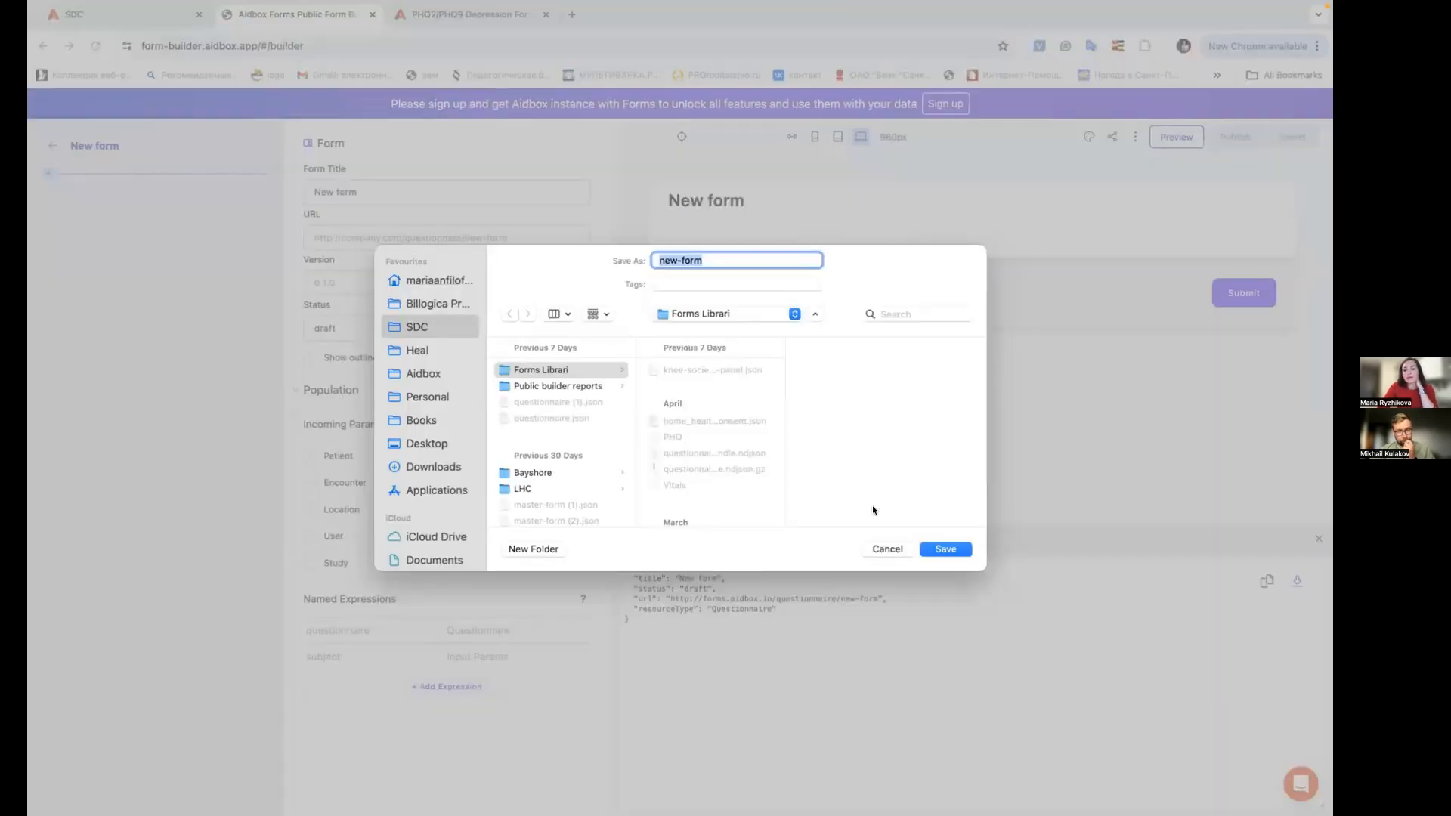
pyautogui.click(885, 548)
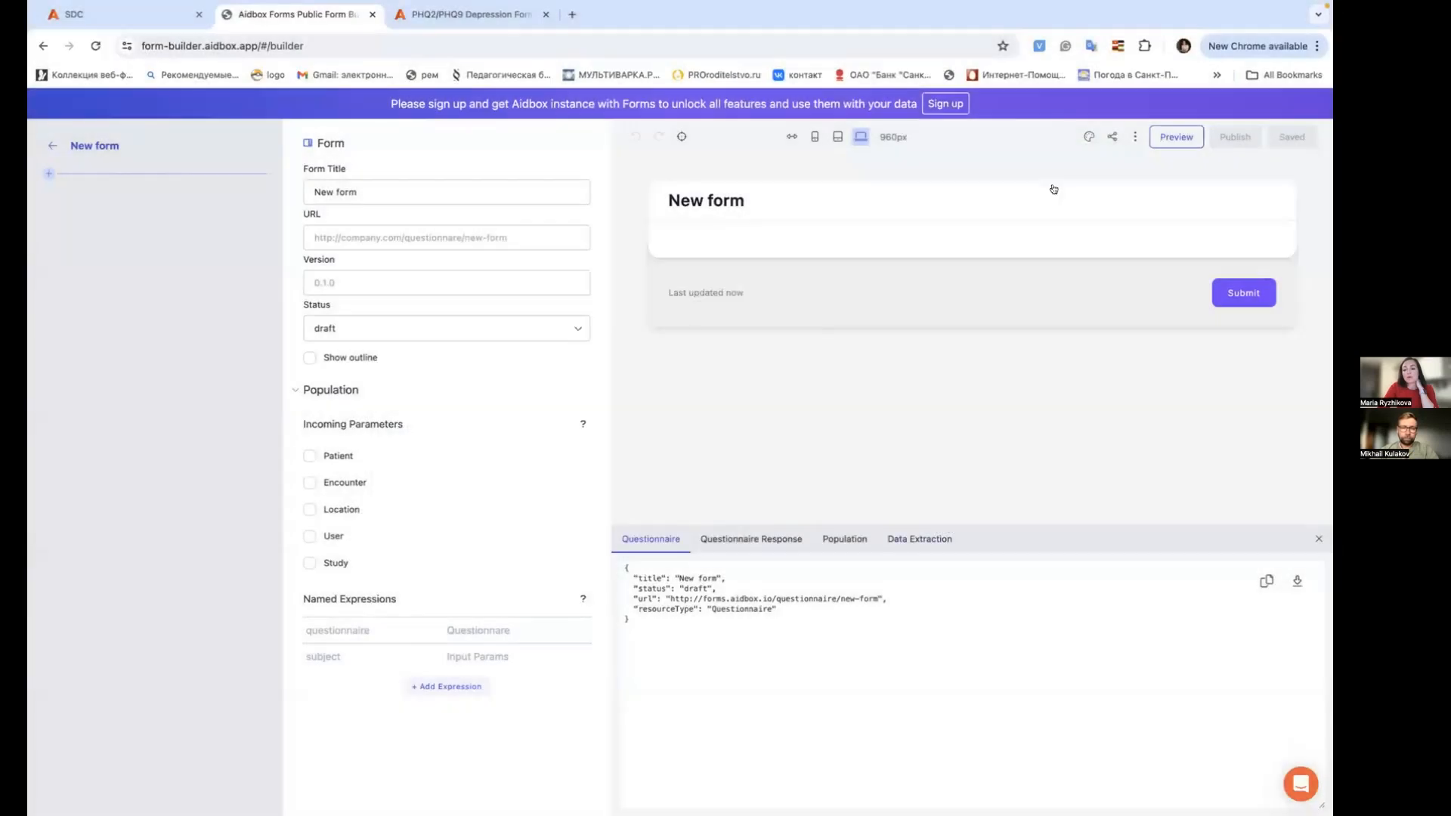
pyautogui.click(1112, 136)
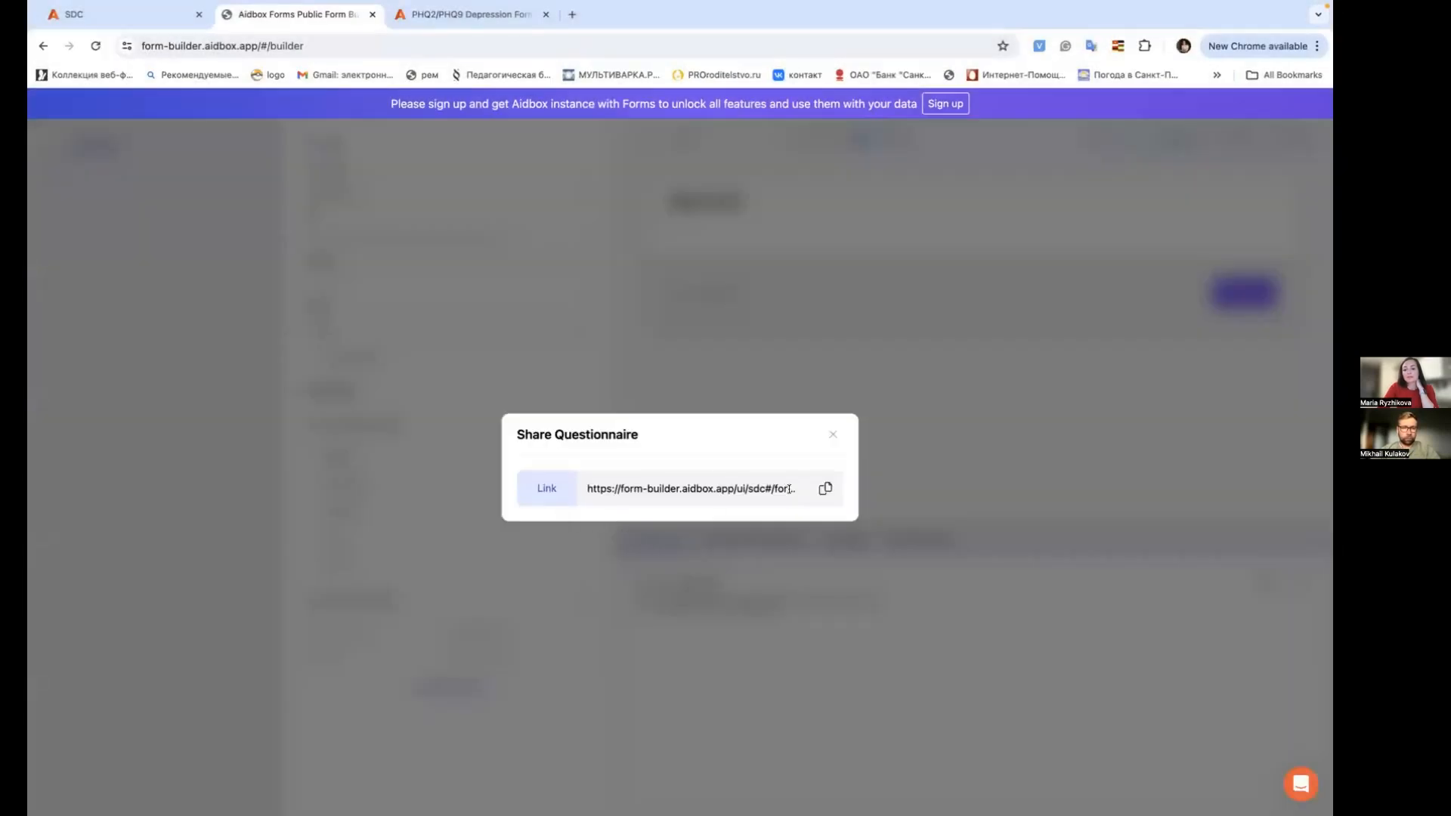
pyautogui.click(833, 433)
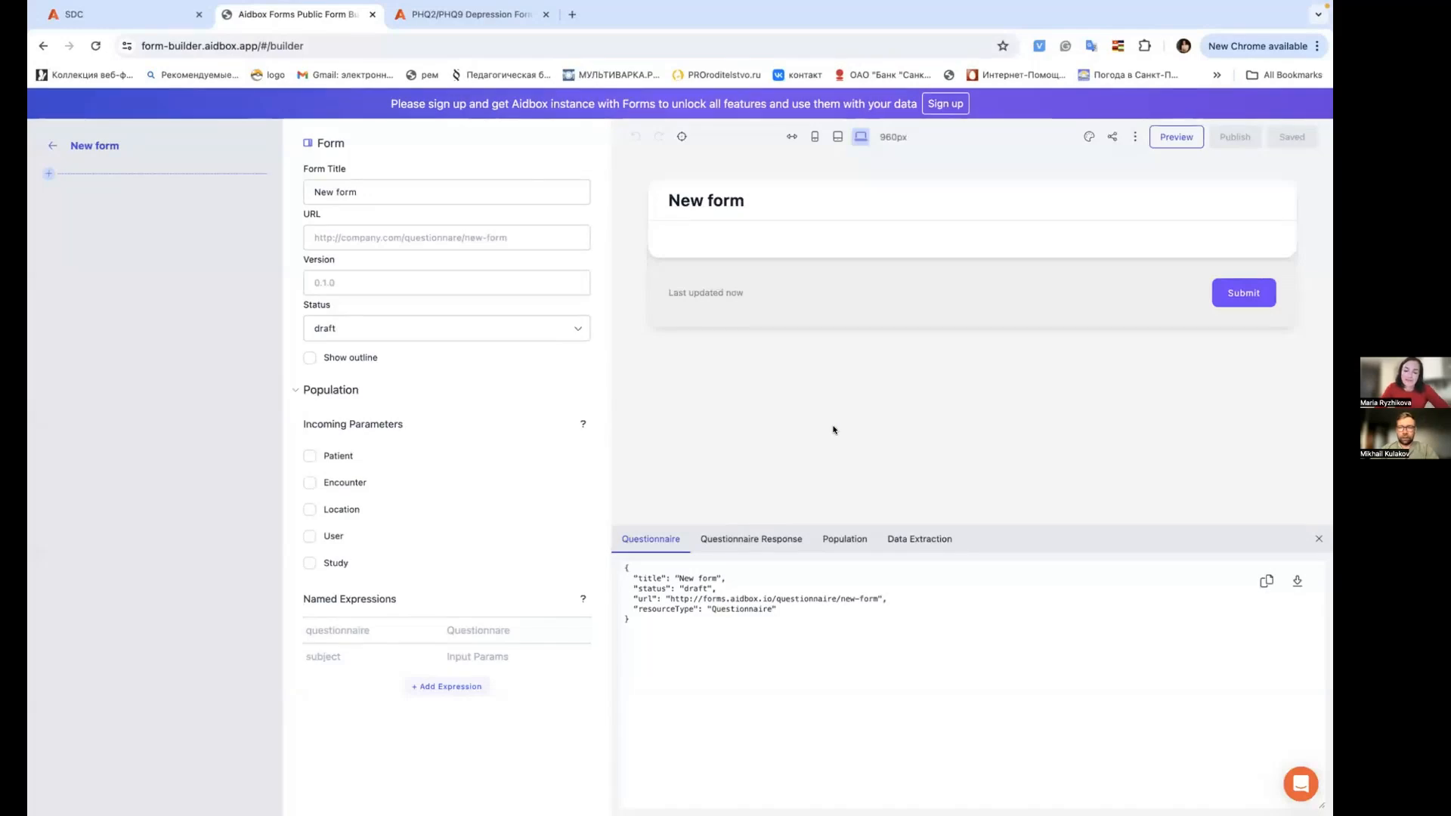
pyautogui.hotkey('ctrl', 'Left')
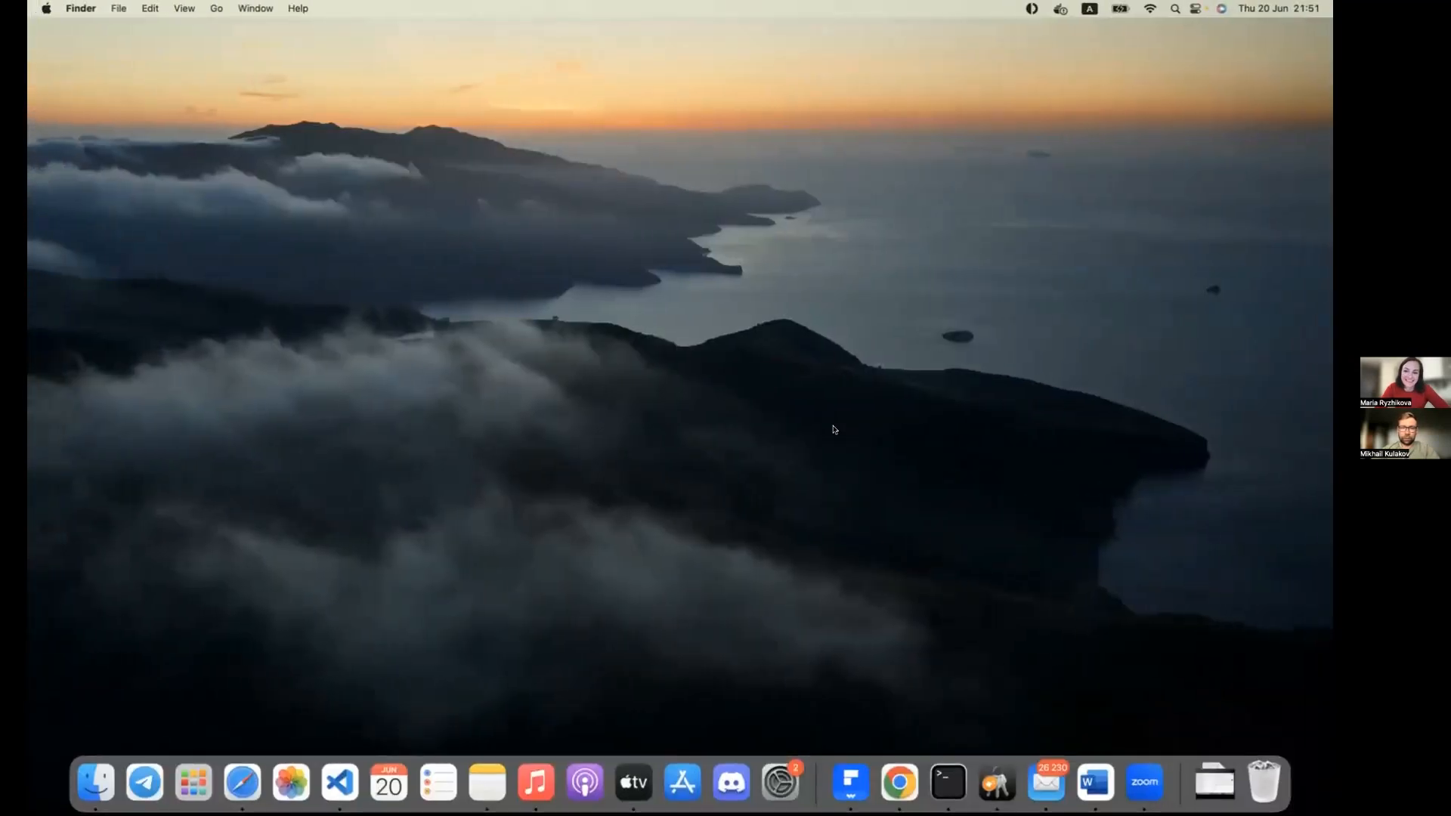